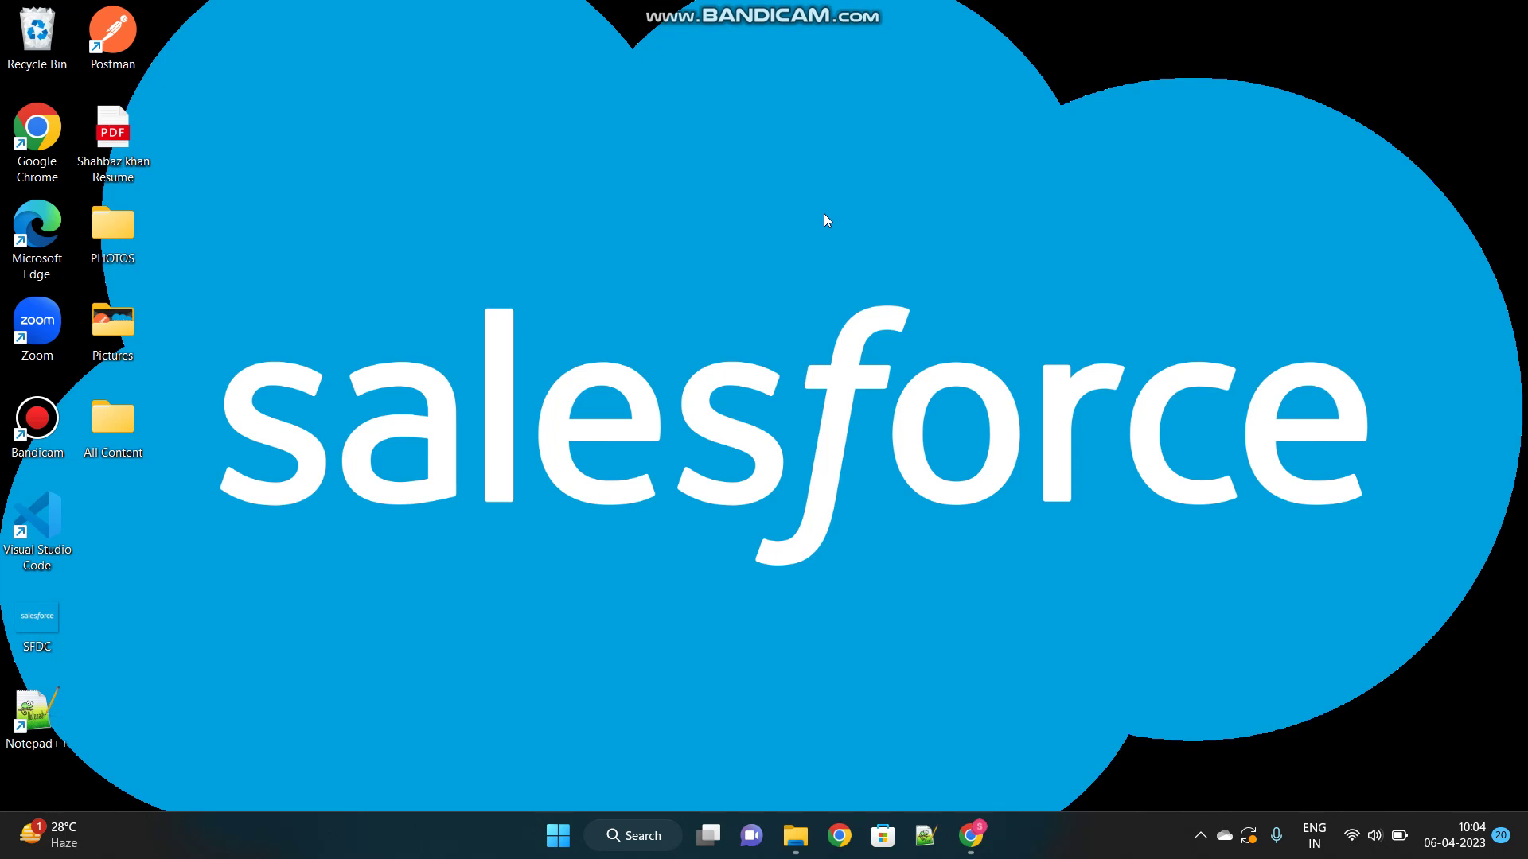
# - Restore the Salesforce Setup window and scroll the Account object's sidebar toward Validation Rules
pyautogui.click(968, 850)
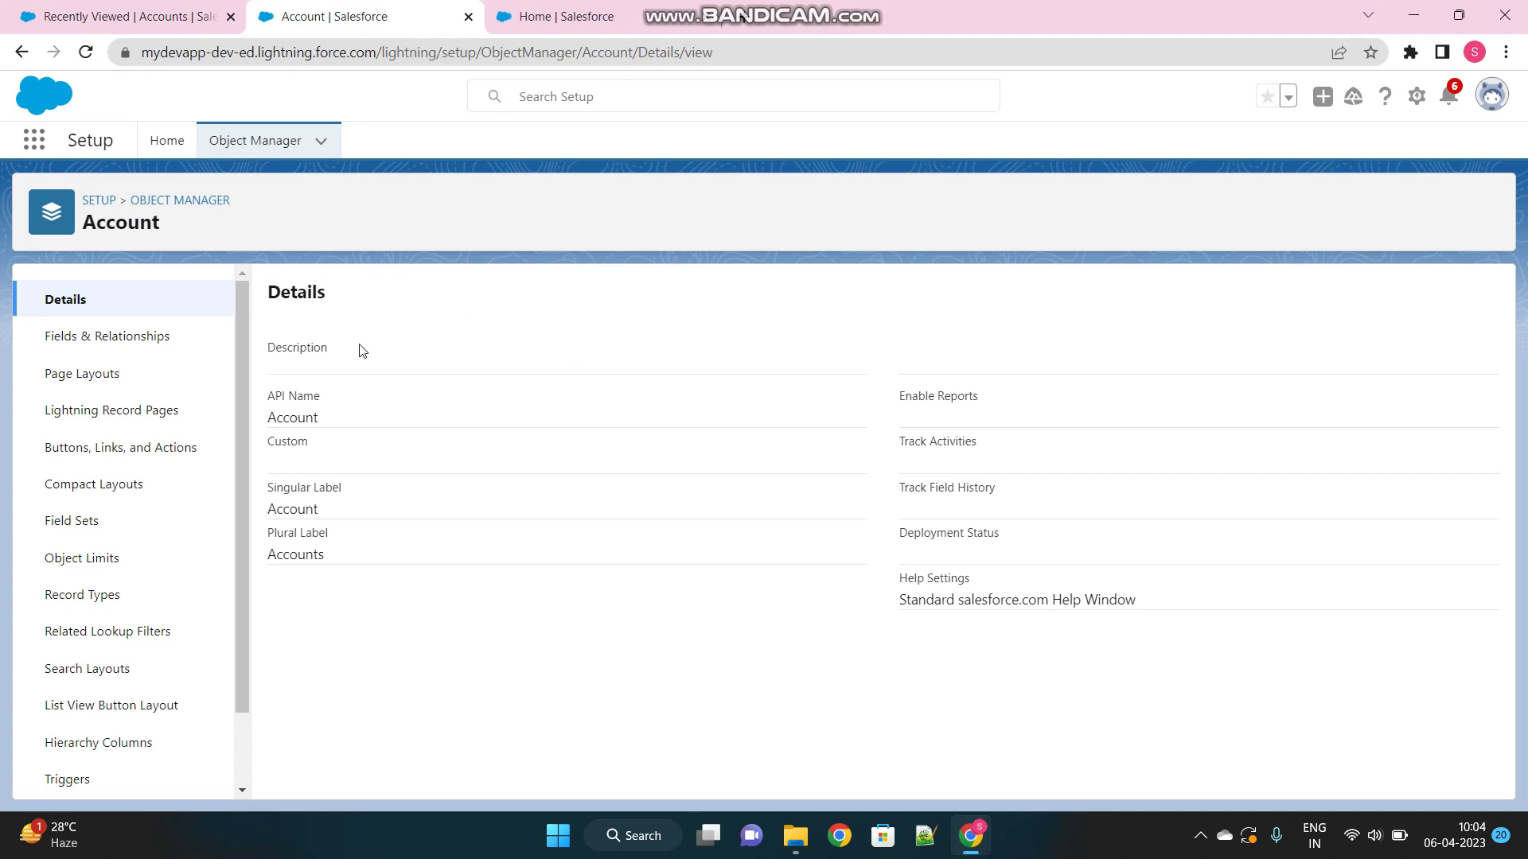
pyautogui.scroll(-2, 122, 561)
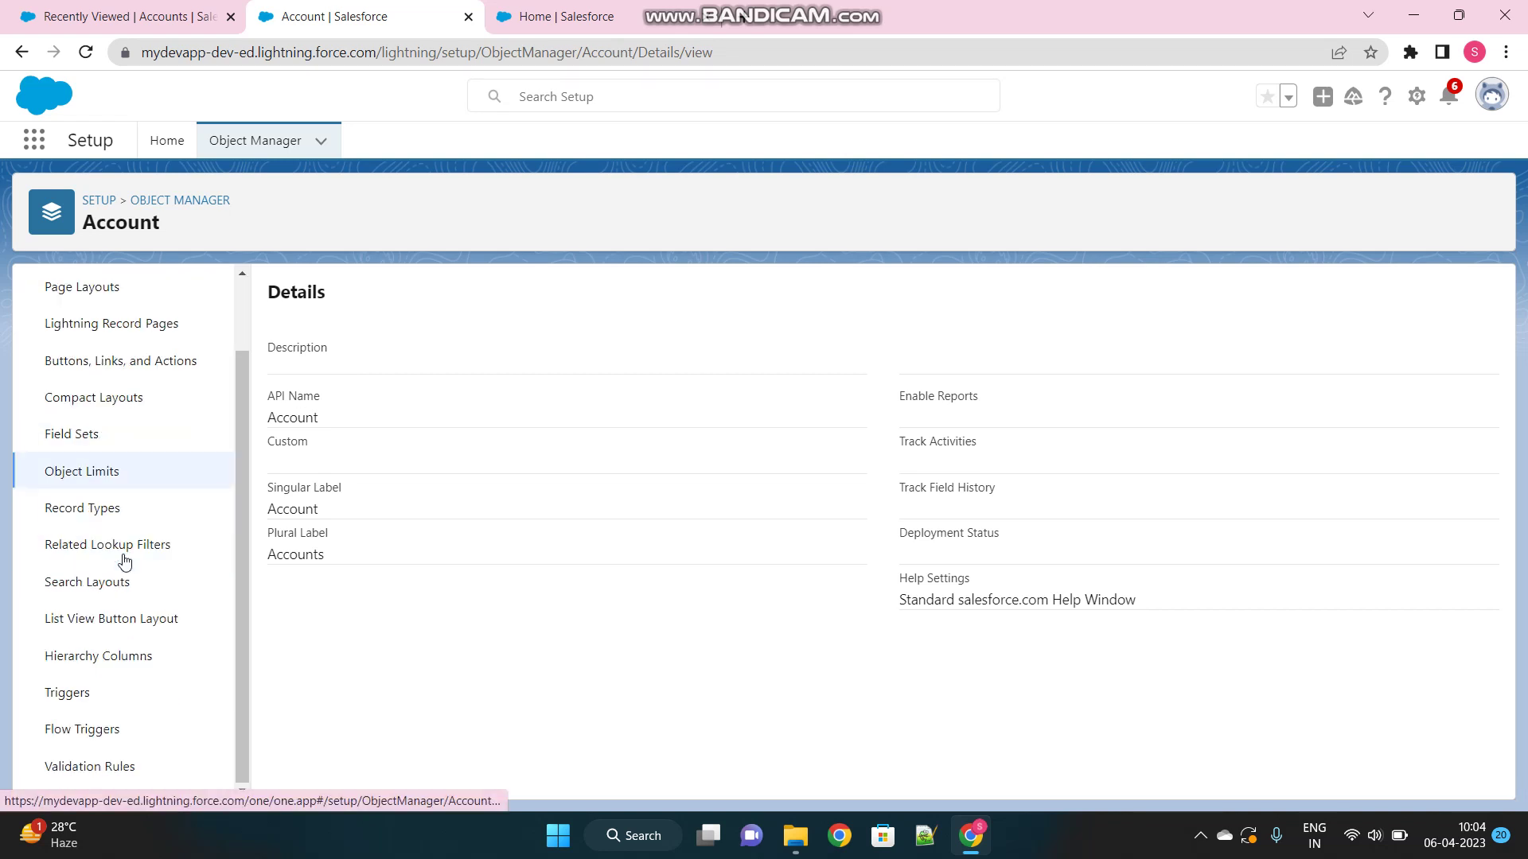
# - Open the Account validation rule Cannot_Create_Account_with_Closed_Status and highlight its formula and error message
pyautogui.click(89, 769)
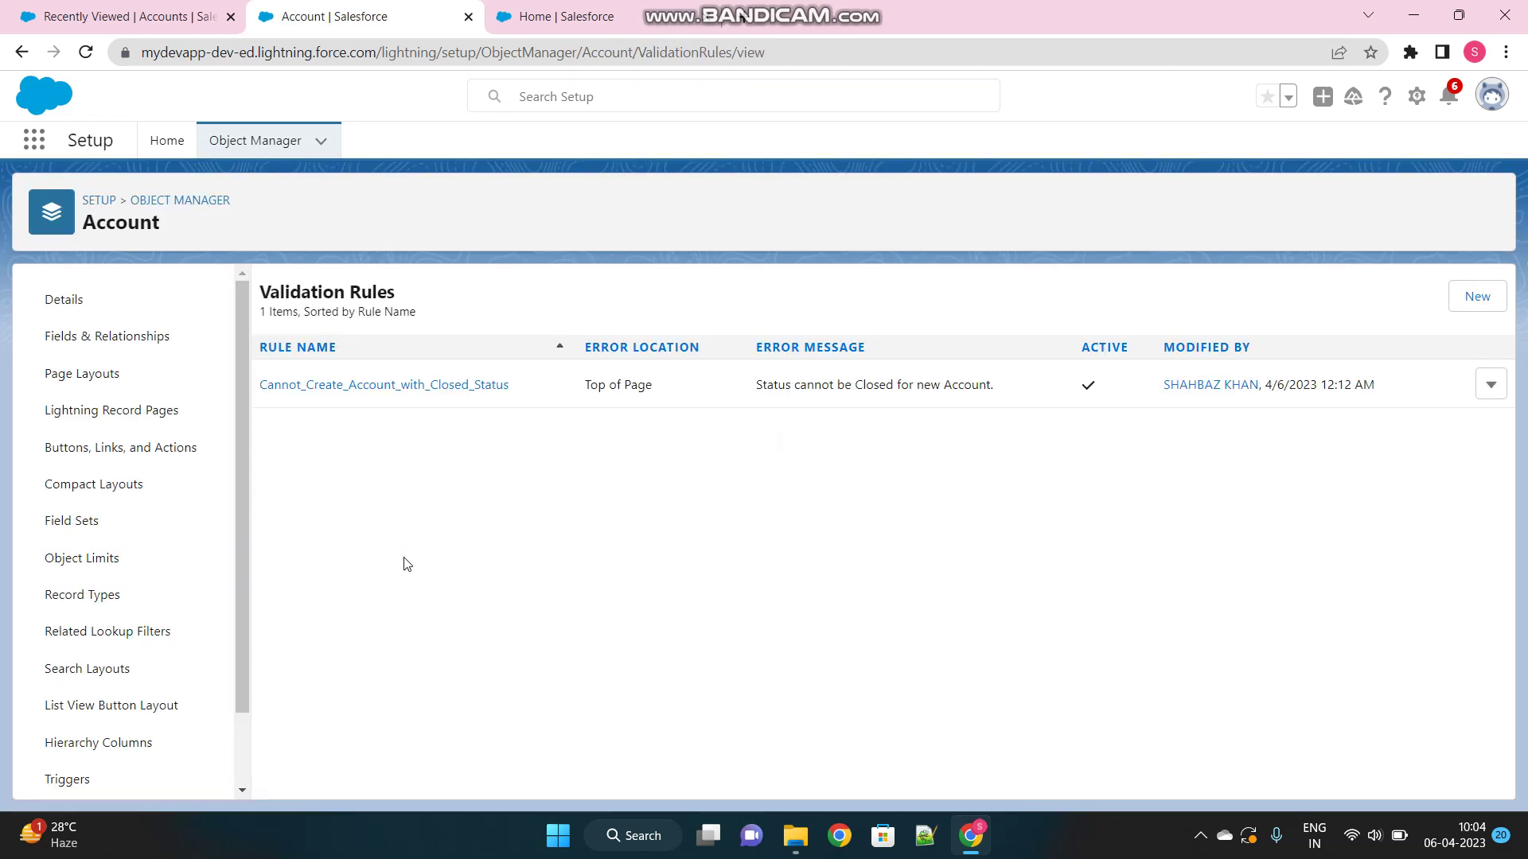
pyautogui.click(475, 386)
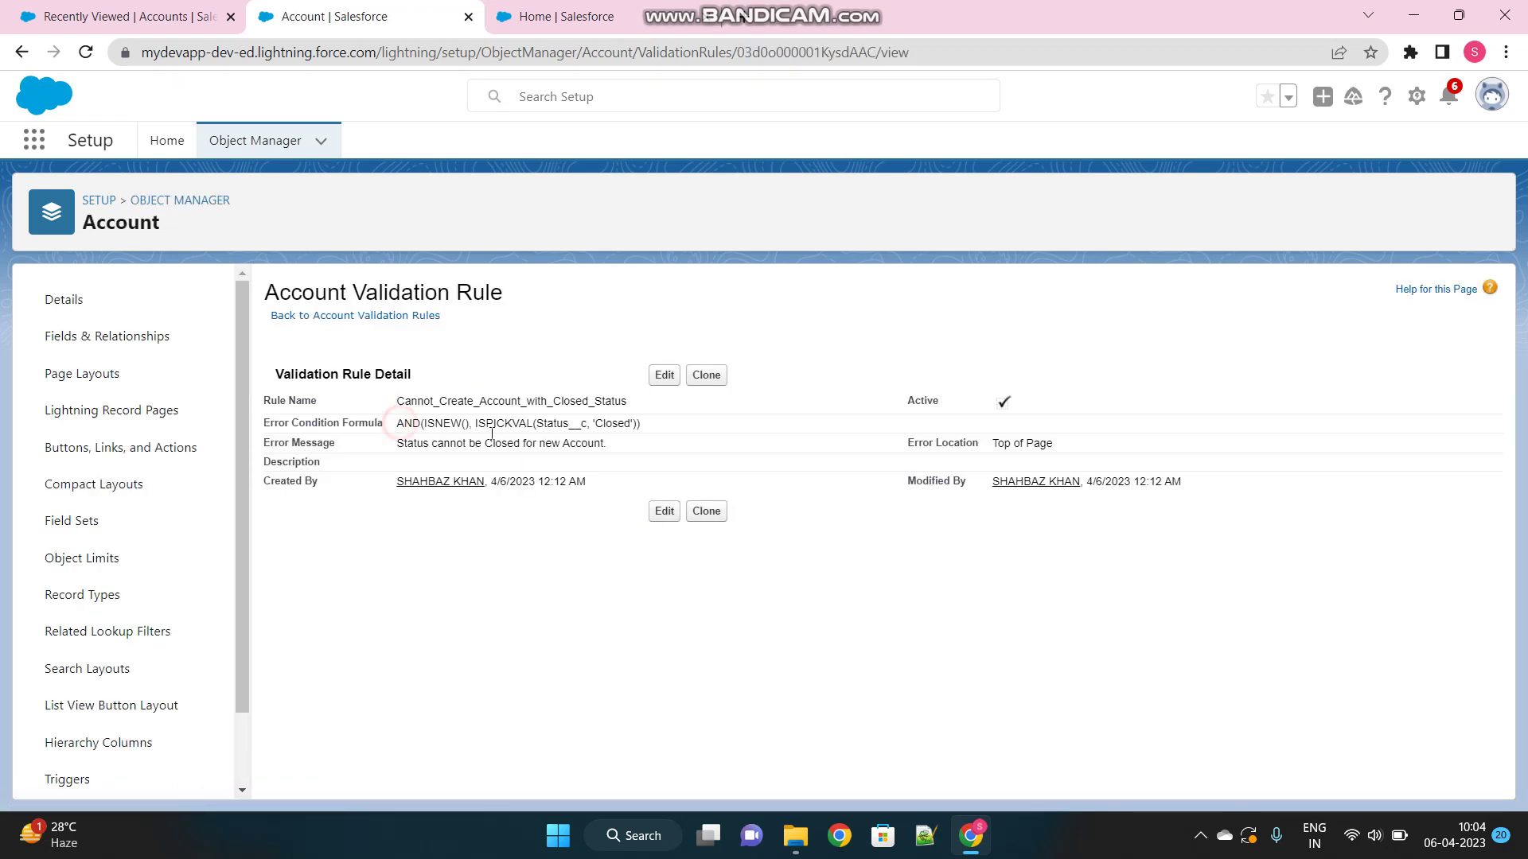
pyautogui.moveTo(398, 423); pyautogui.dragTo(653, 430)
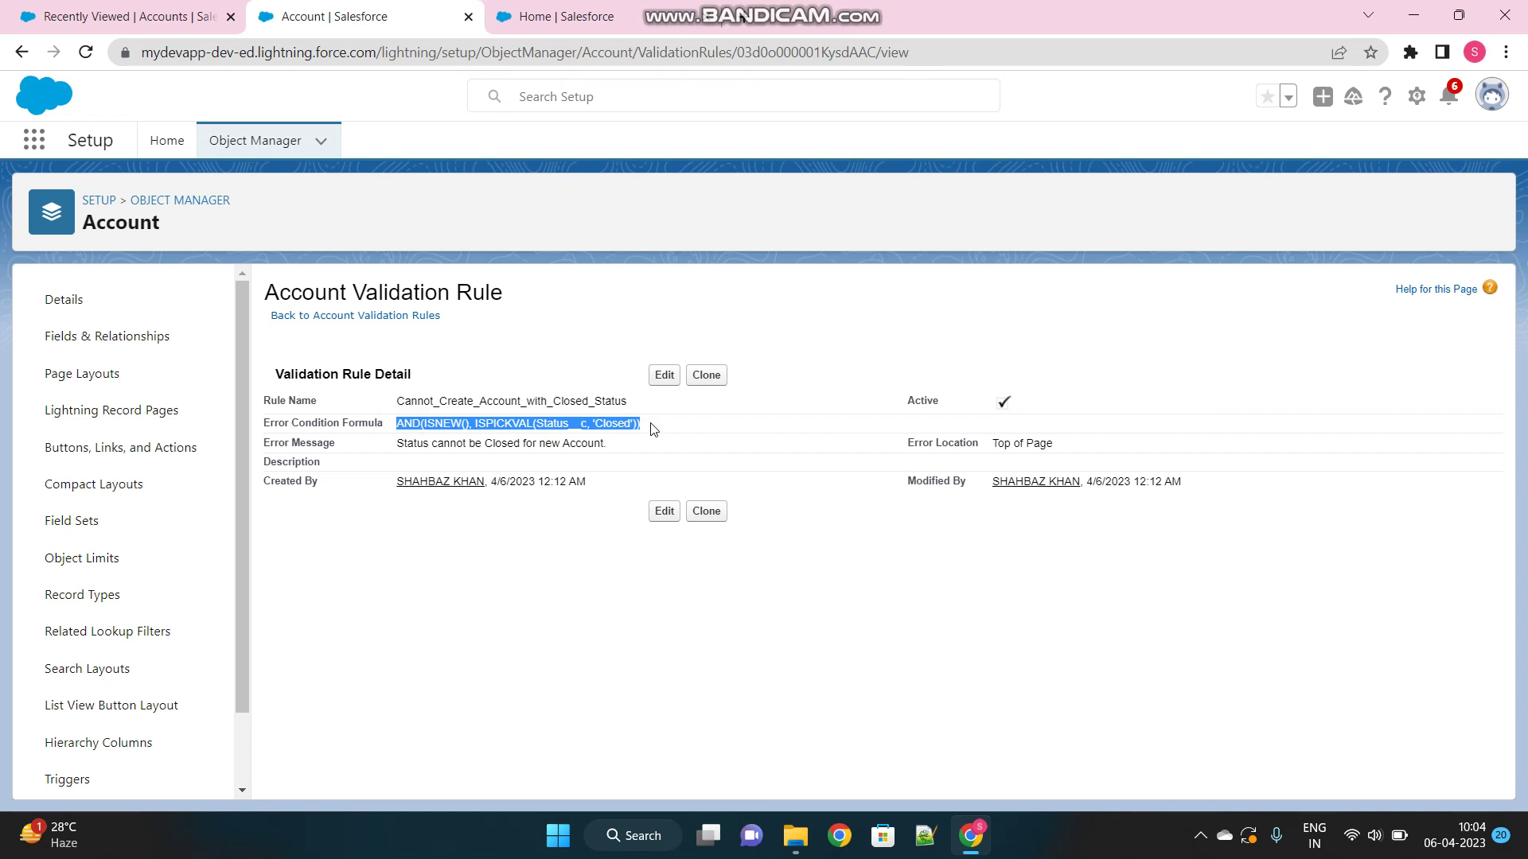
pyautogui.click(651, 424)
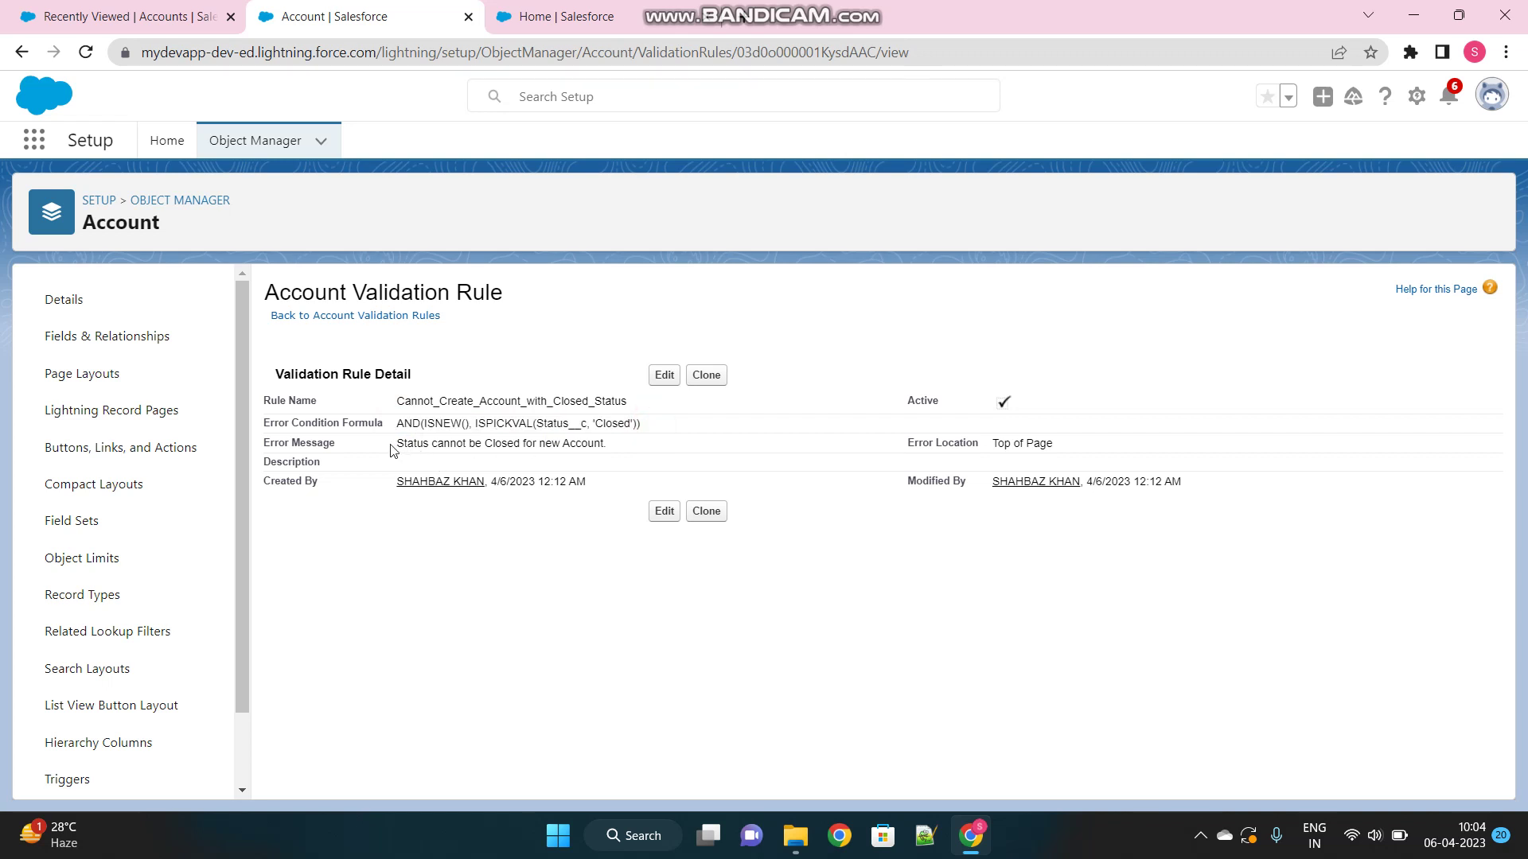
pyautogui.moveTo(398, 447); pyautogui.dragTo(634, 449)
pyautogui.click(633, 449)
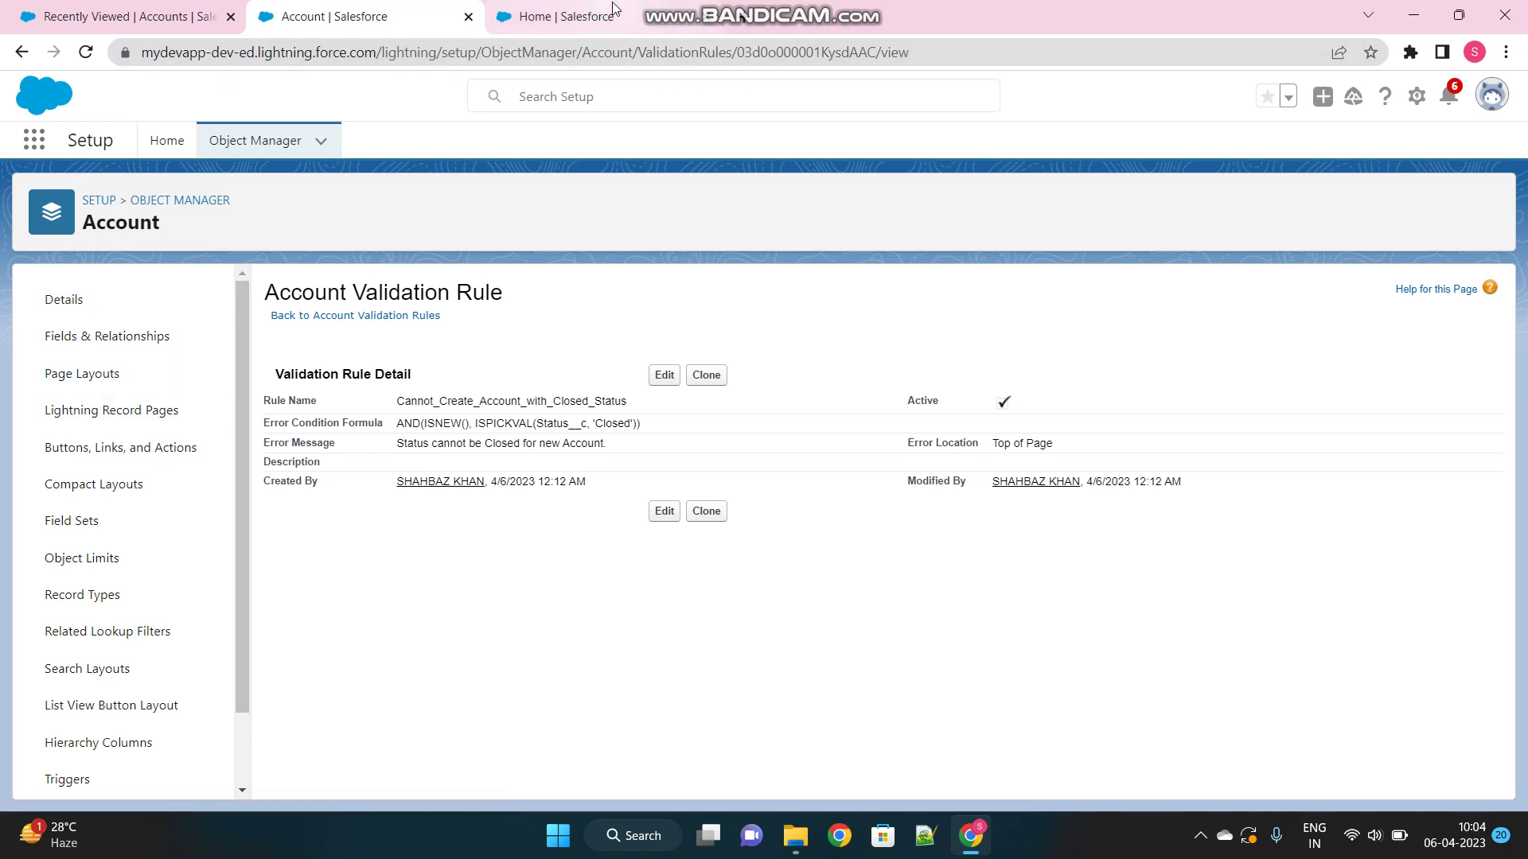
# - Create a new flow from the Flows list and switch its canvas to Free-Form layout
pyautogui.click(618, 30)
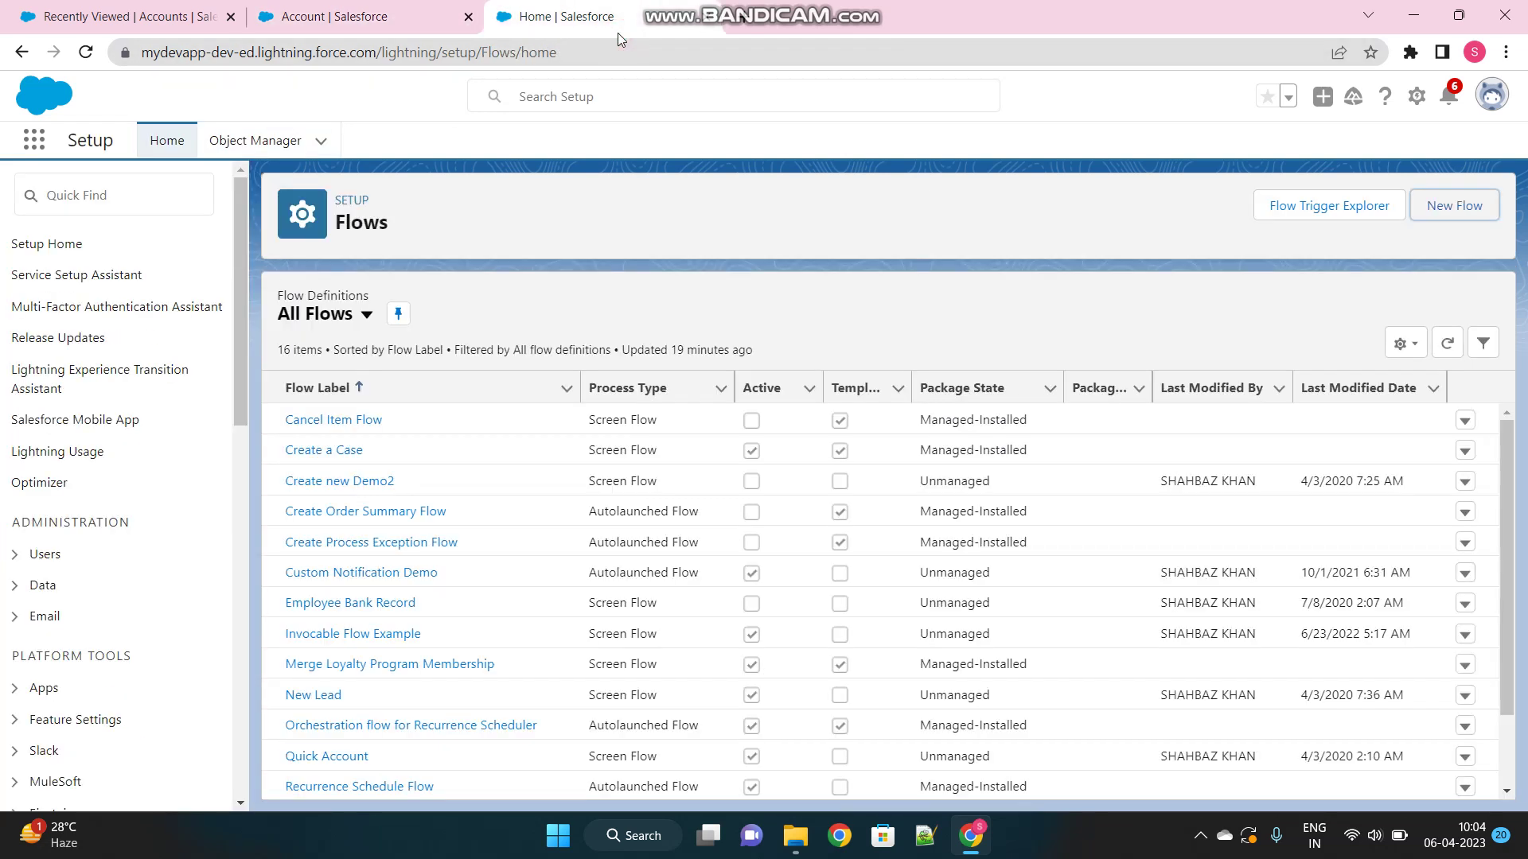
pyautogui.click(1453, 205)
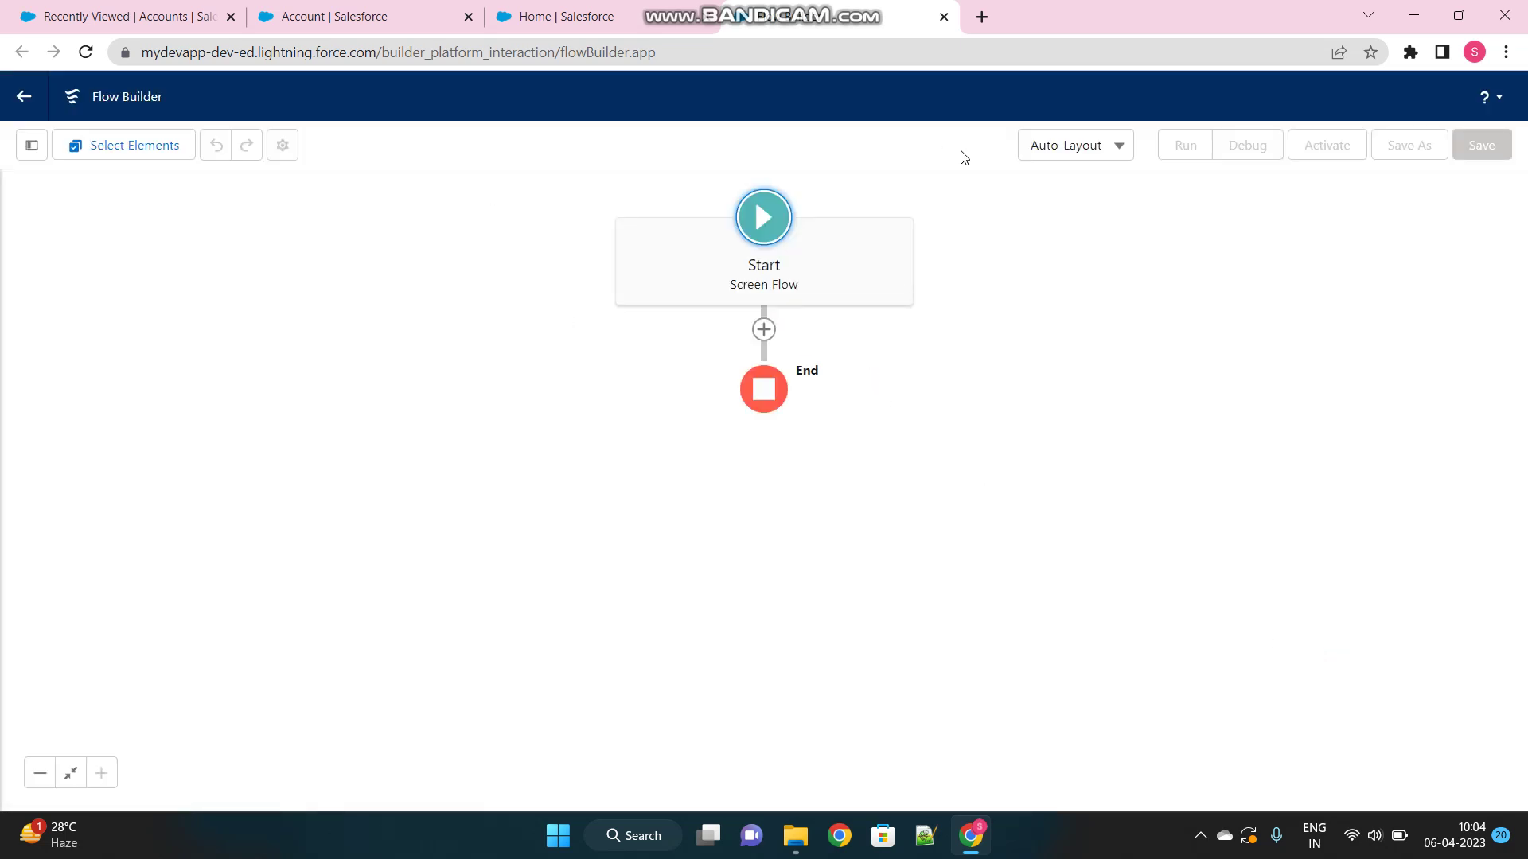
pyautogui.click(1090, 146)
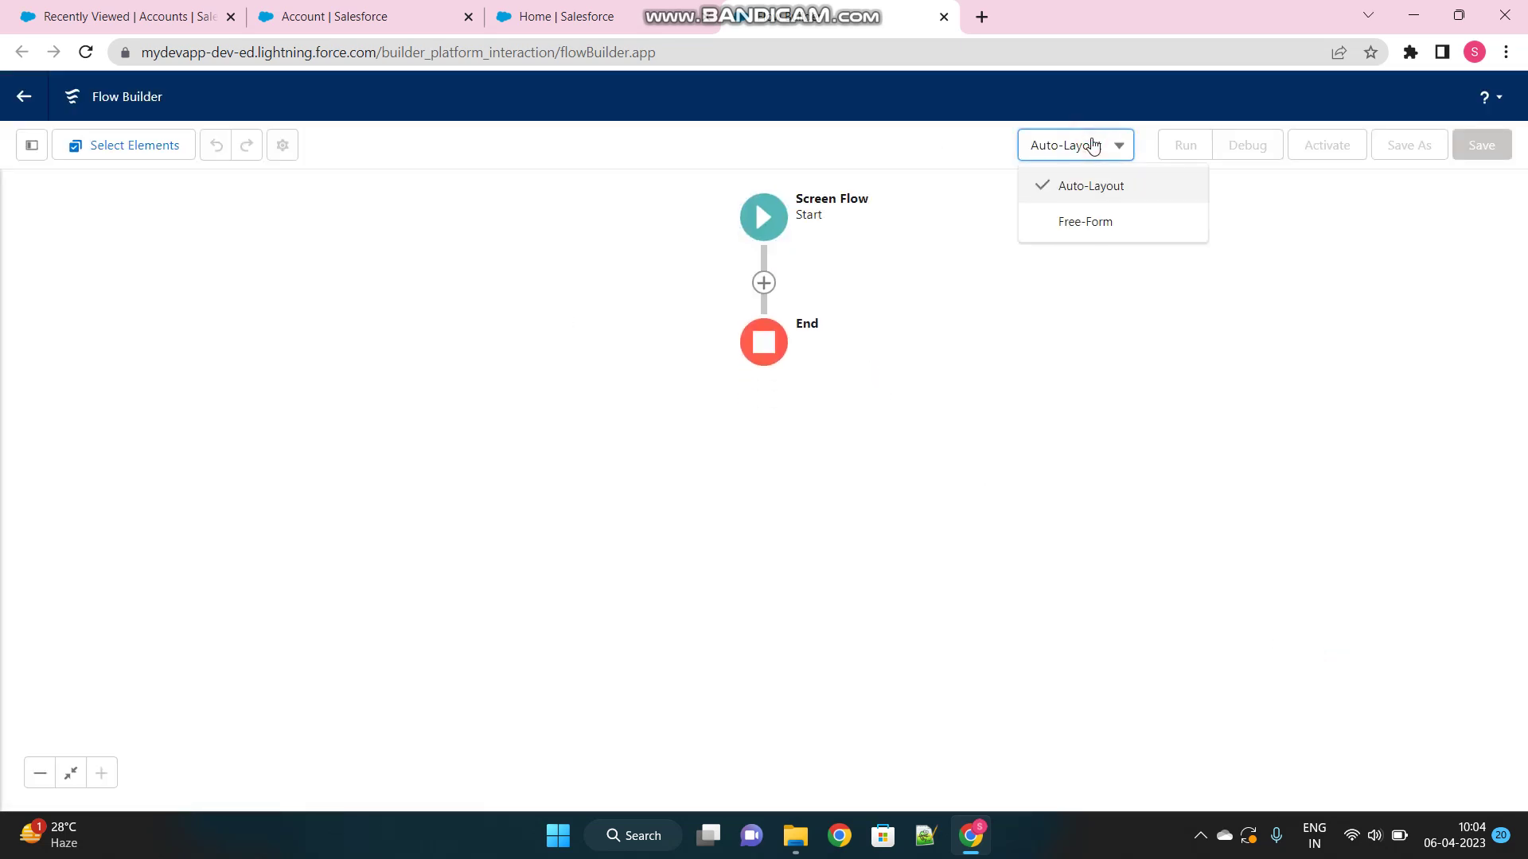
pyautogui.click(1096, 220)
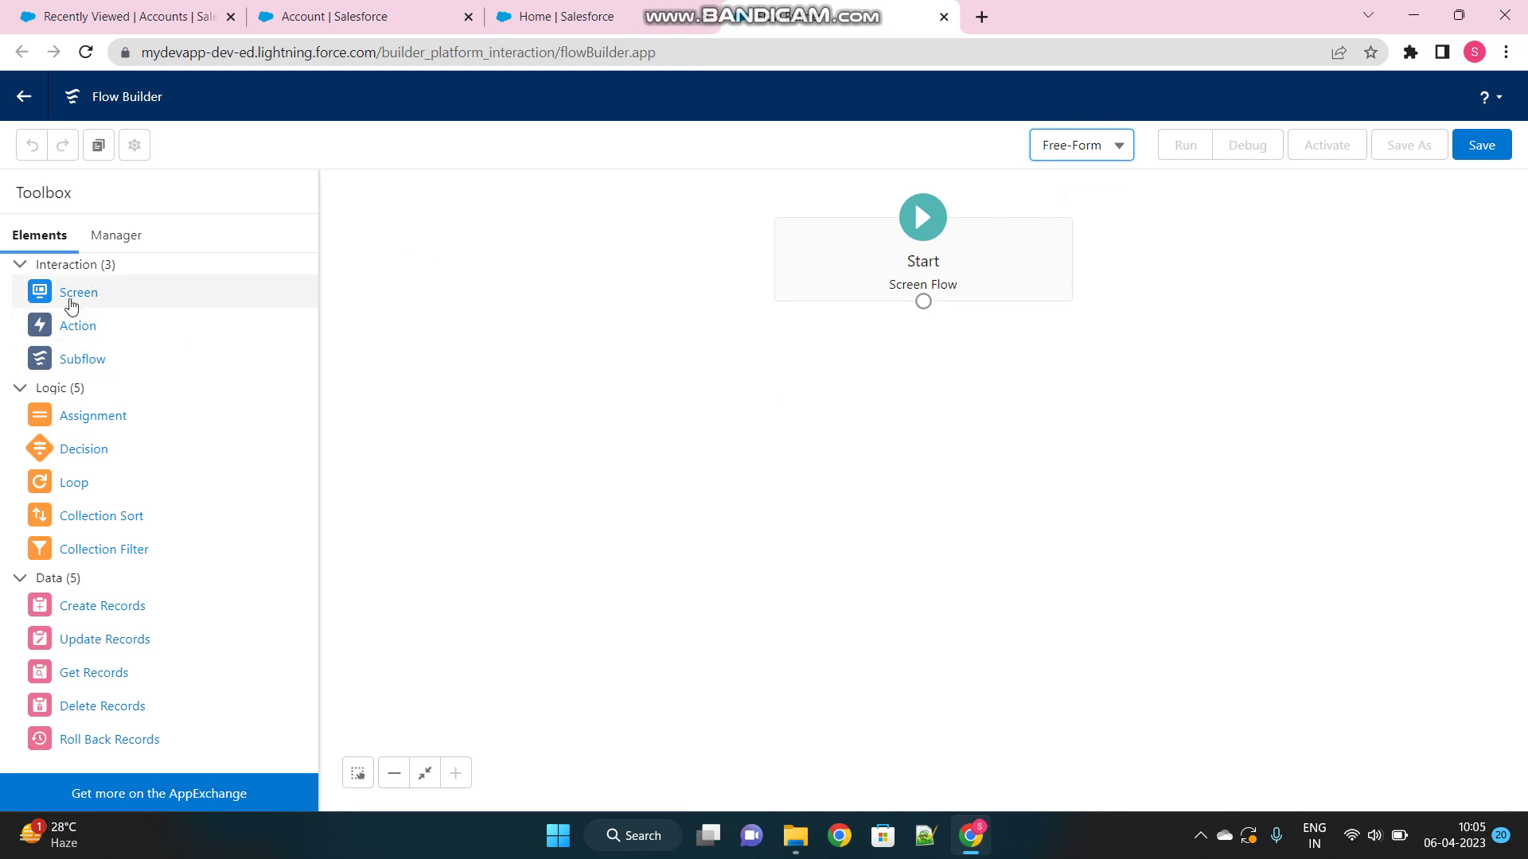
# - Add a Screen labelled 'Account Details' (API name Account_Details) and search its components for 'text'
pyautogui.moveTo(70, 294); pyautogui.dragTo(800, 349)
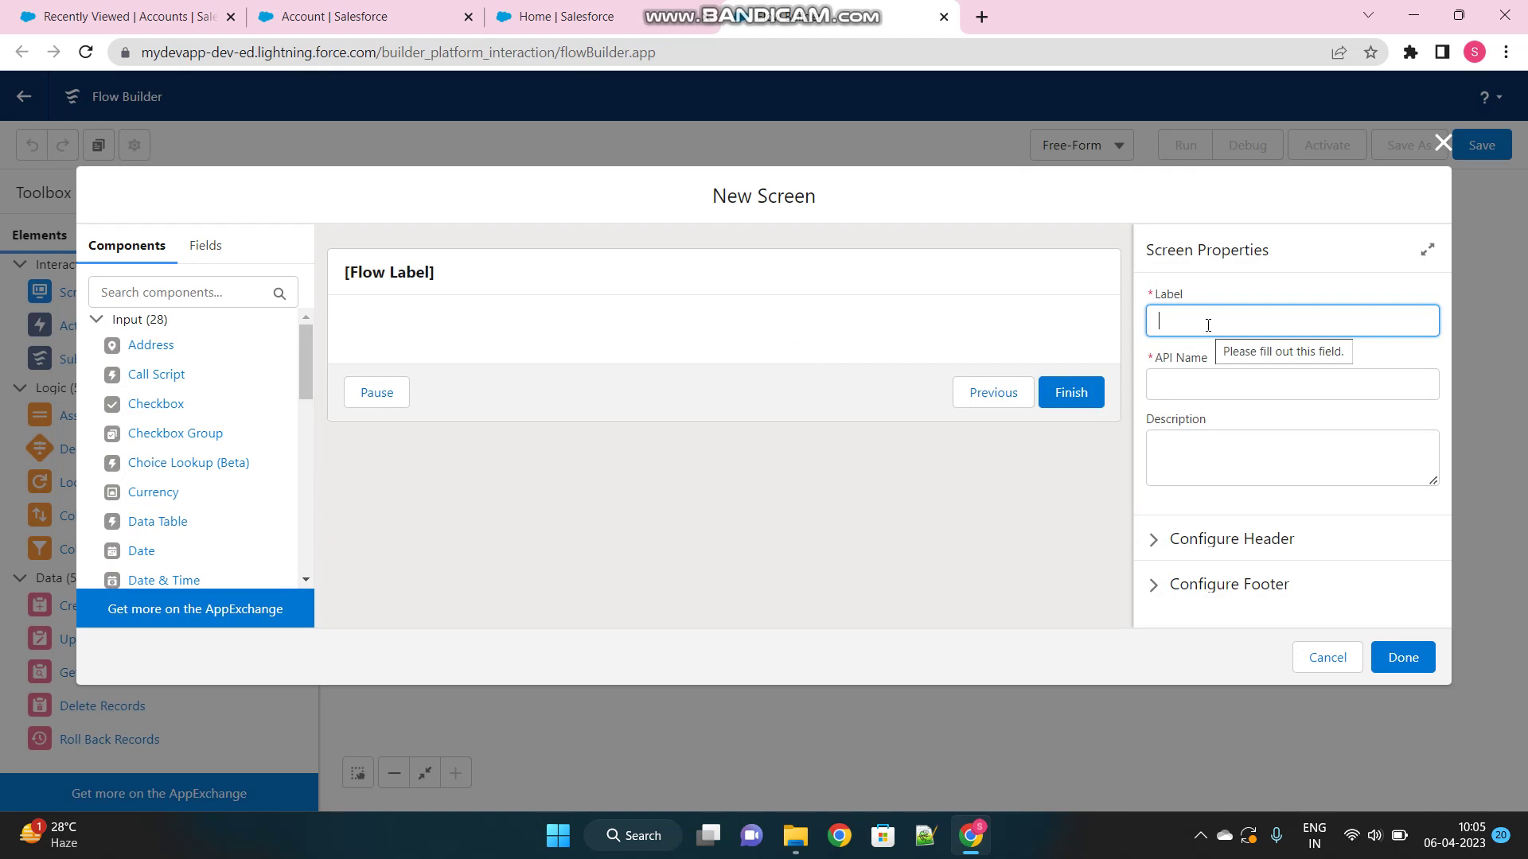
pyautogui.write('Account Details')
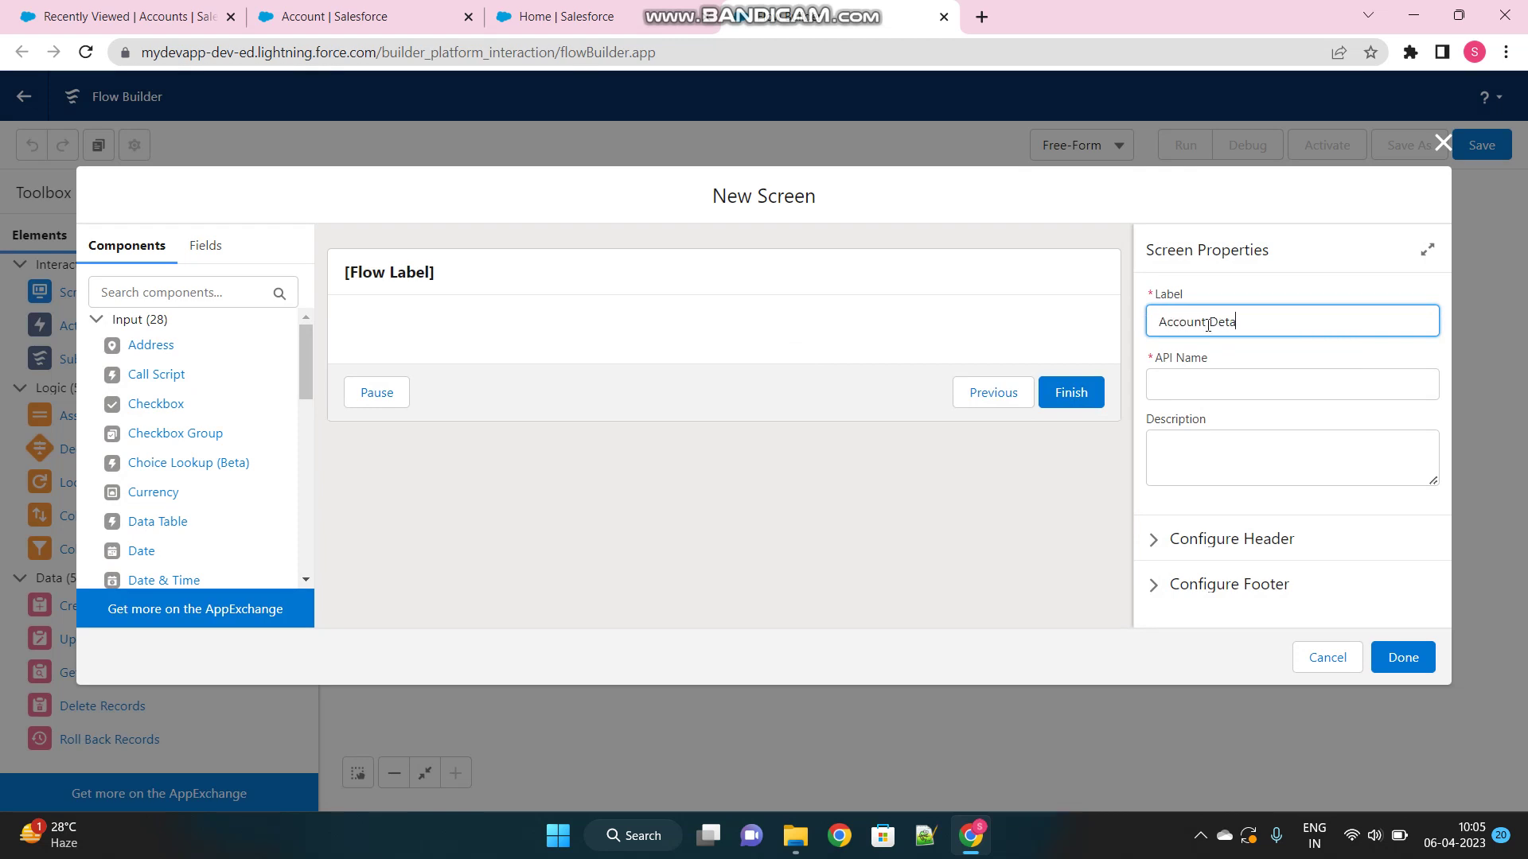
pyautogui.click(1215, 376)
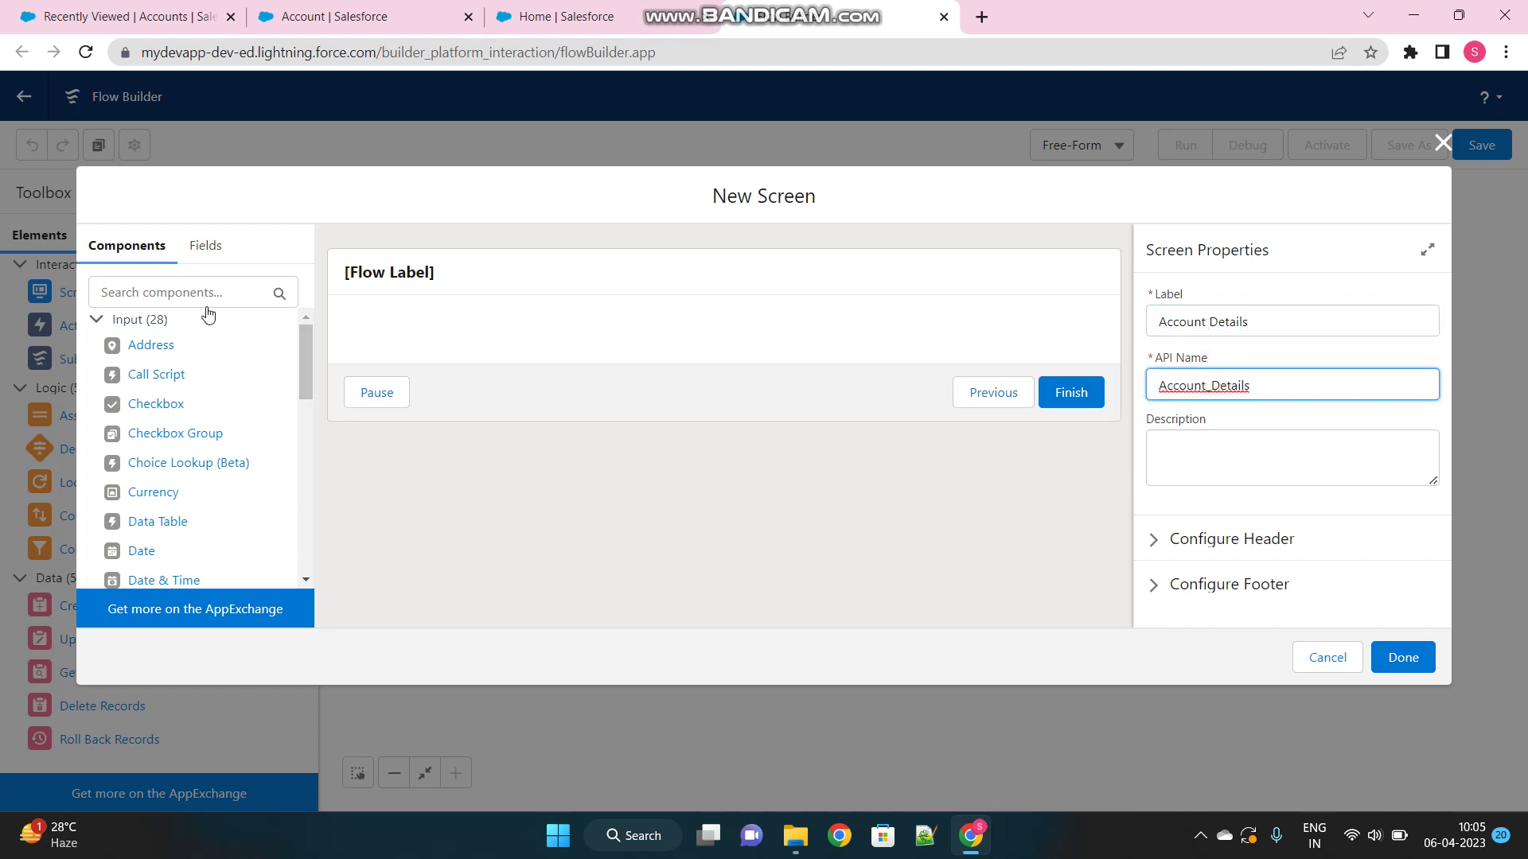
pyautogui.click(176, 291)
pyautogui.write('text')
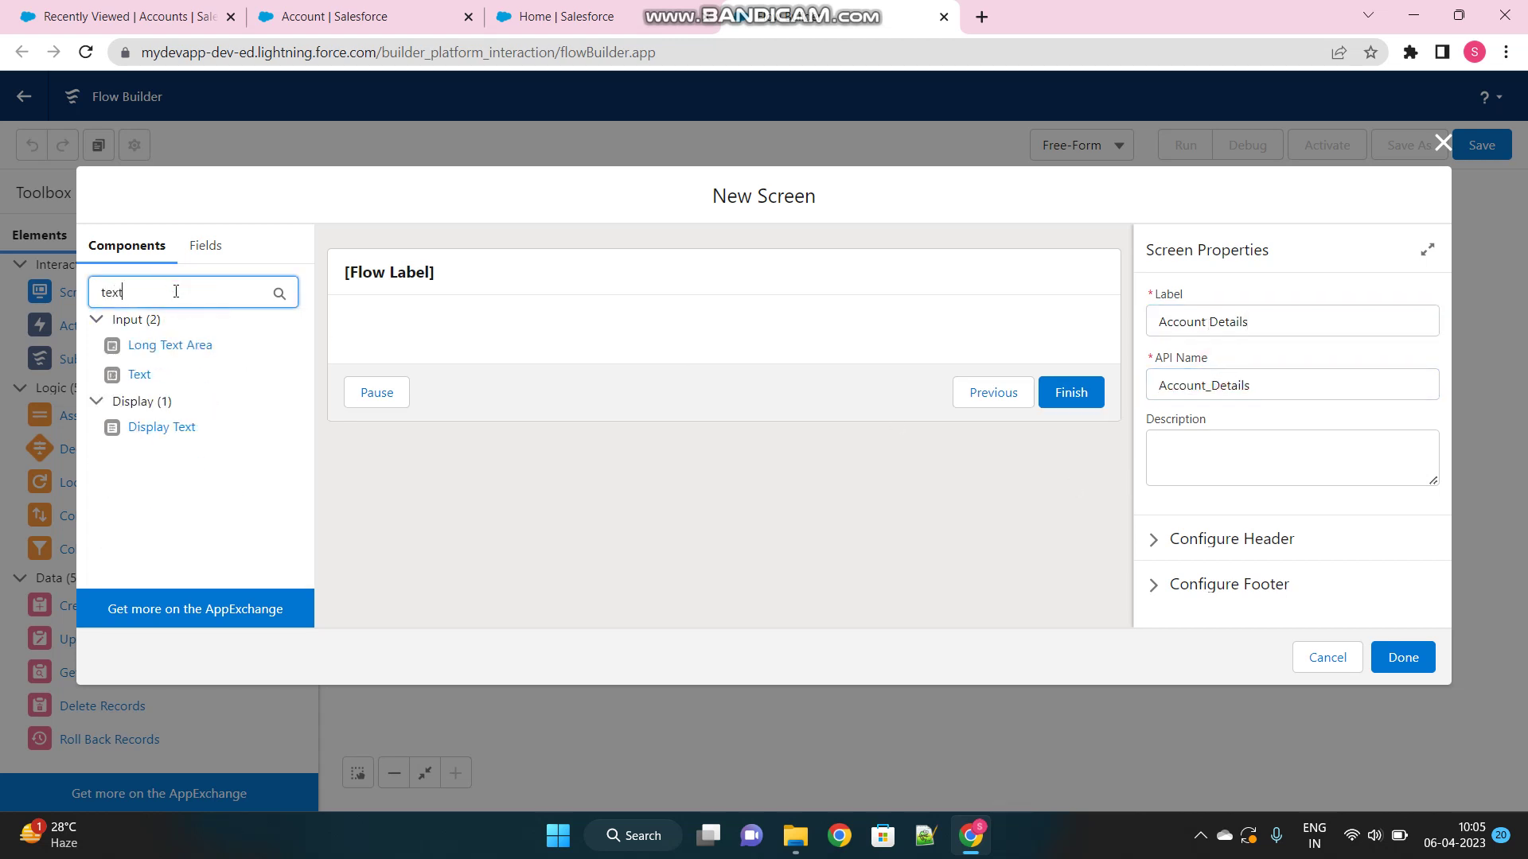
pyautogui.moveTo(134, 375); pyautogui.dragTo(437, 322)
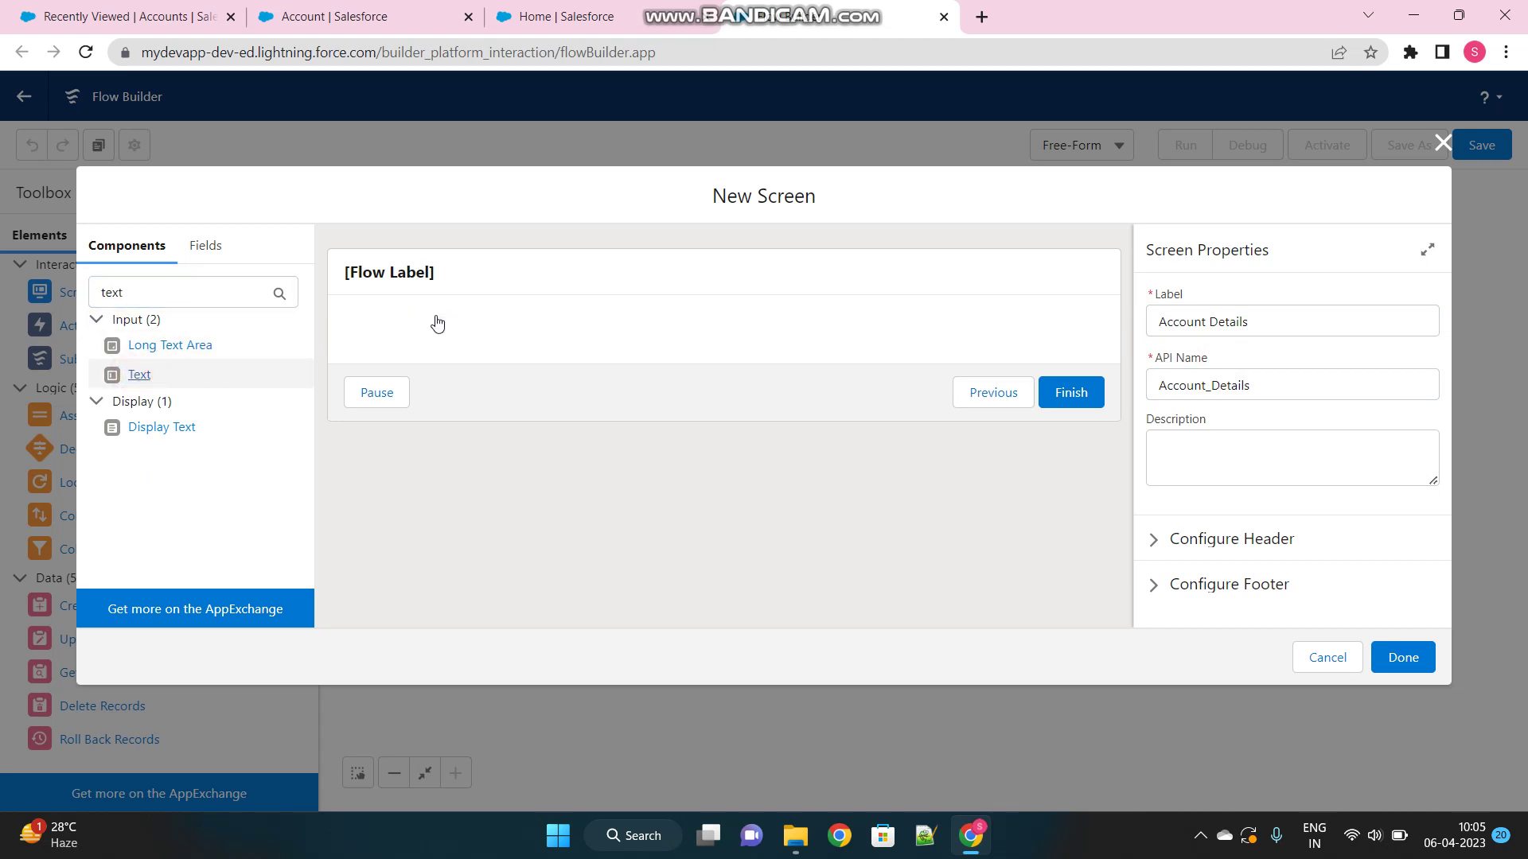
# - Add a required Text input labelled 'Account Name' with API name Account_Name
pyautogui.click(136, 377)
pyautogui.click(1216, 323)
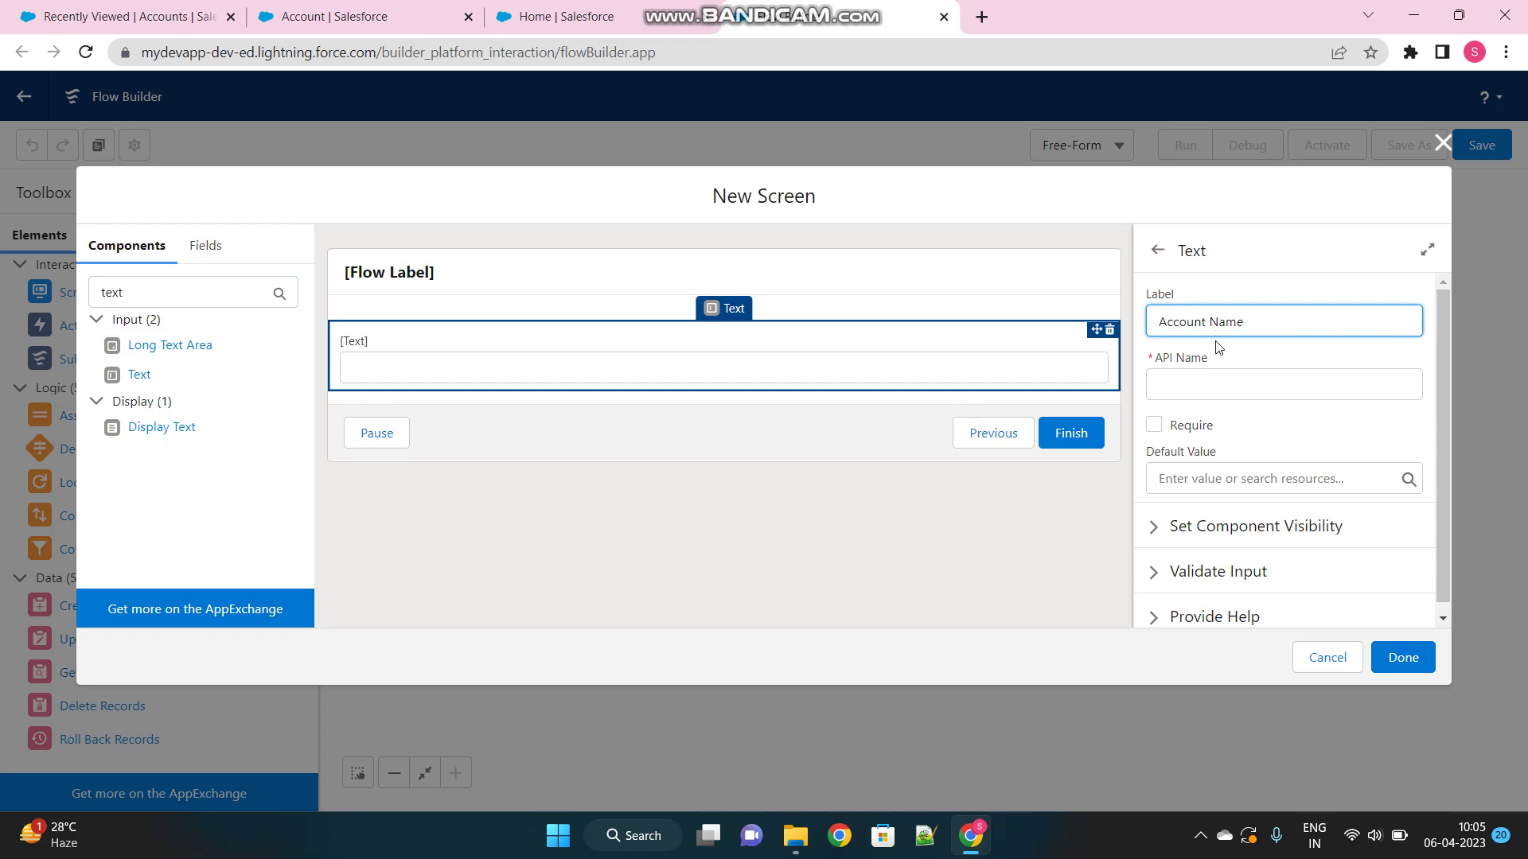
pyautogui.click(1214, 384)
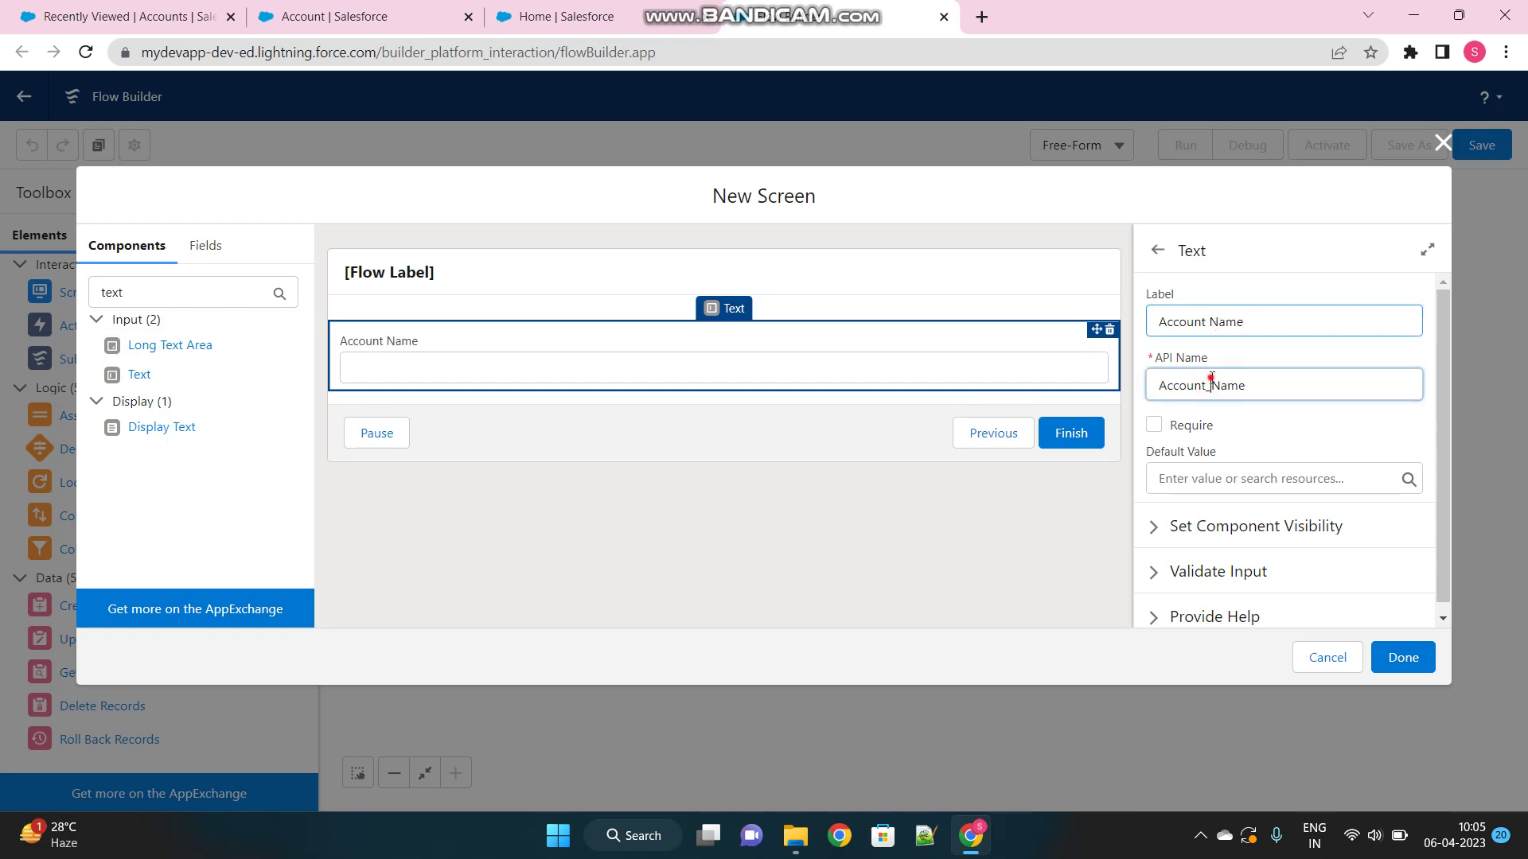
pyautogui.click(1154, 427)
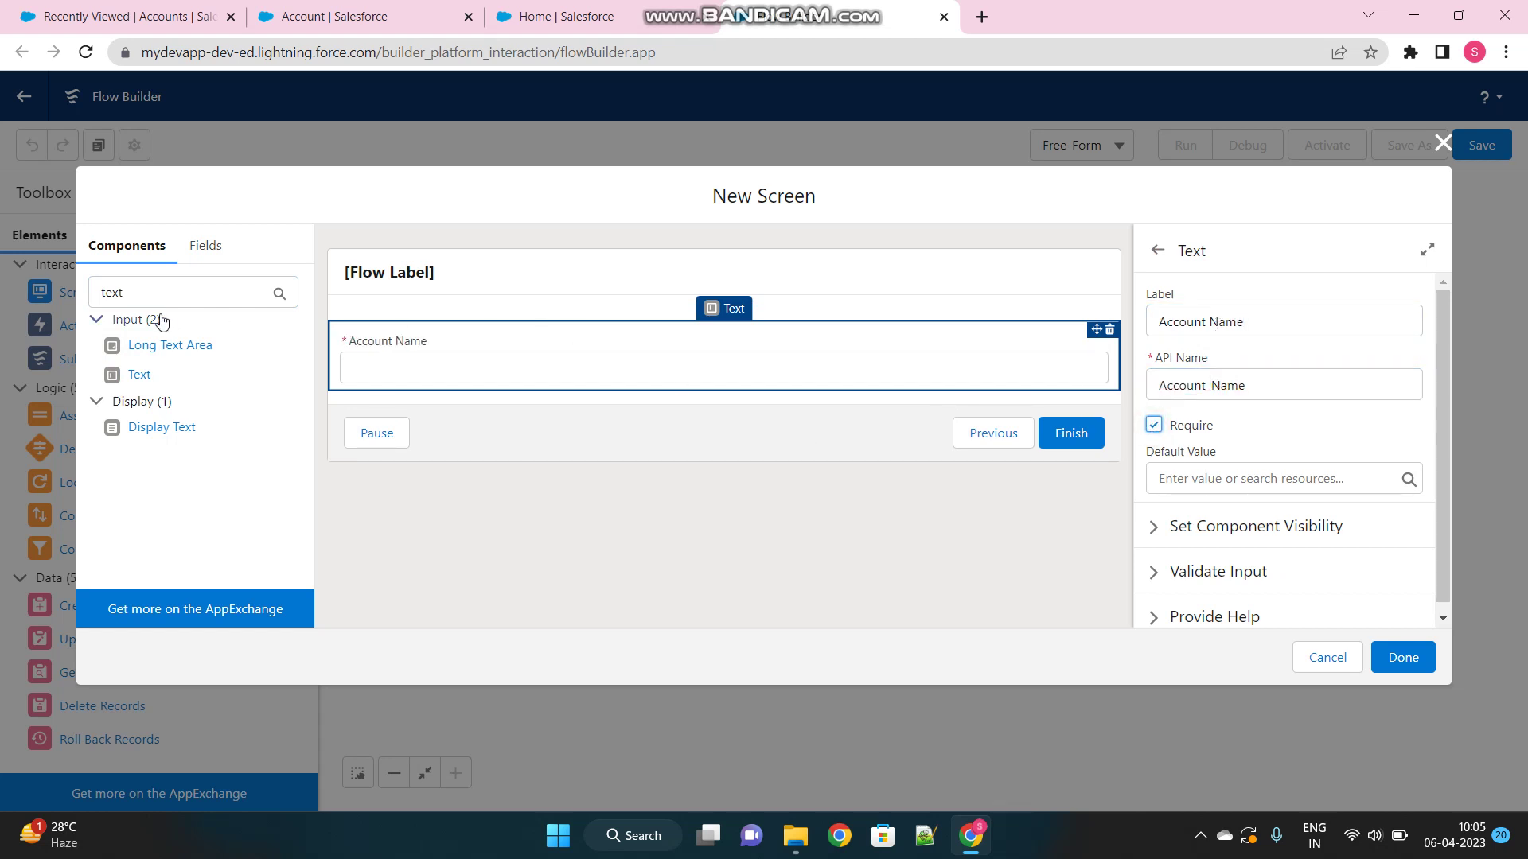
pyautogui.click(106, 294)
pyautogui.doubleClick(105, 294)
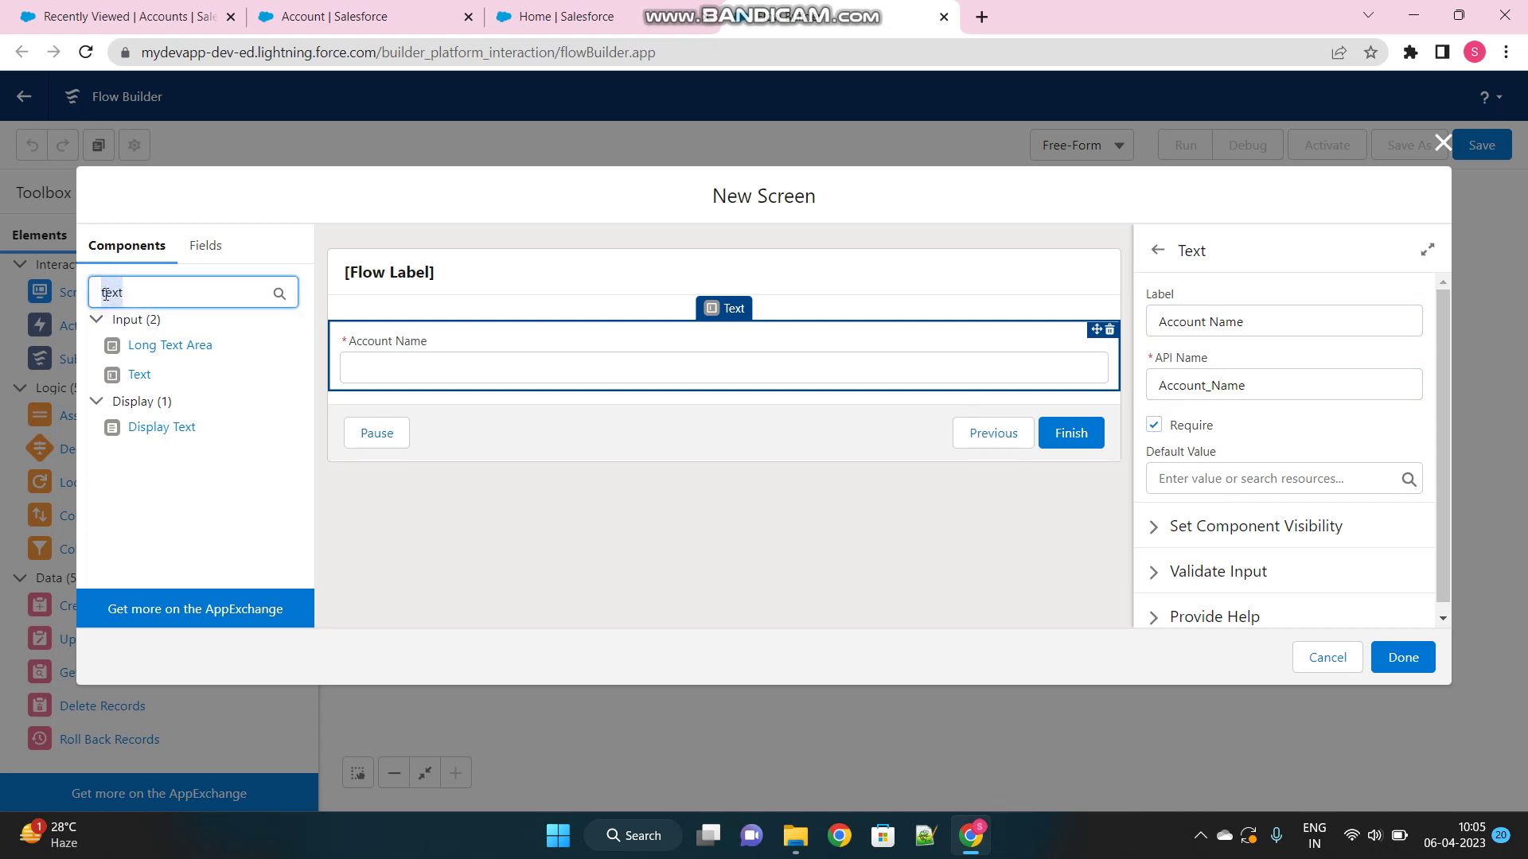
# - Add a required Picklist labelled 'Status' (API name Status) below Account Name
pyautogui.write('pickl')
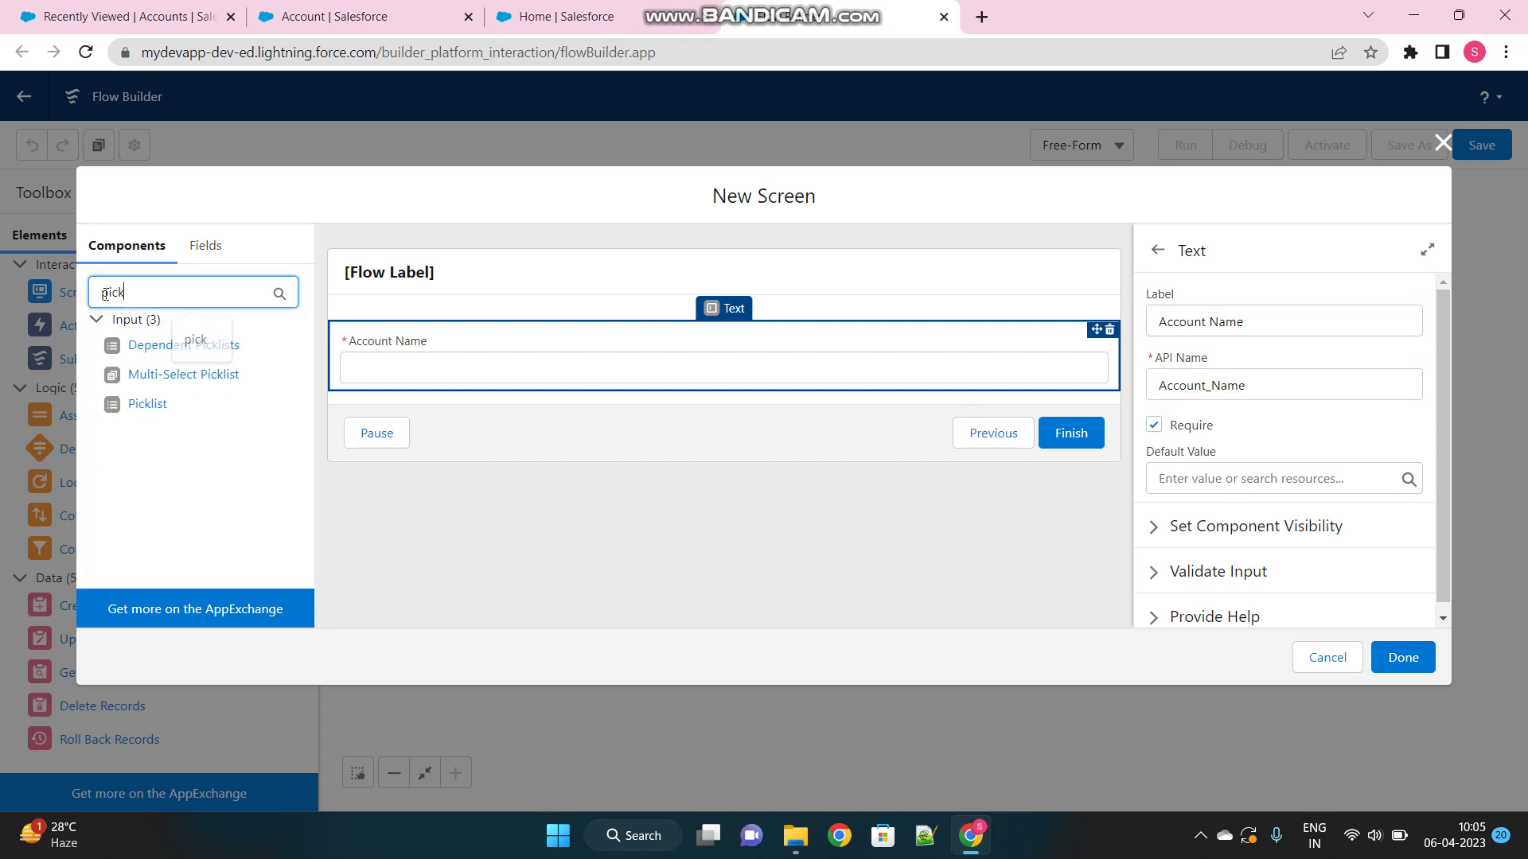
pyautogui.click(146, 406)
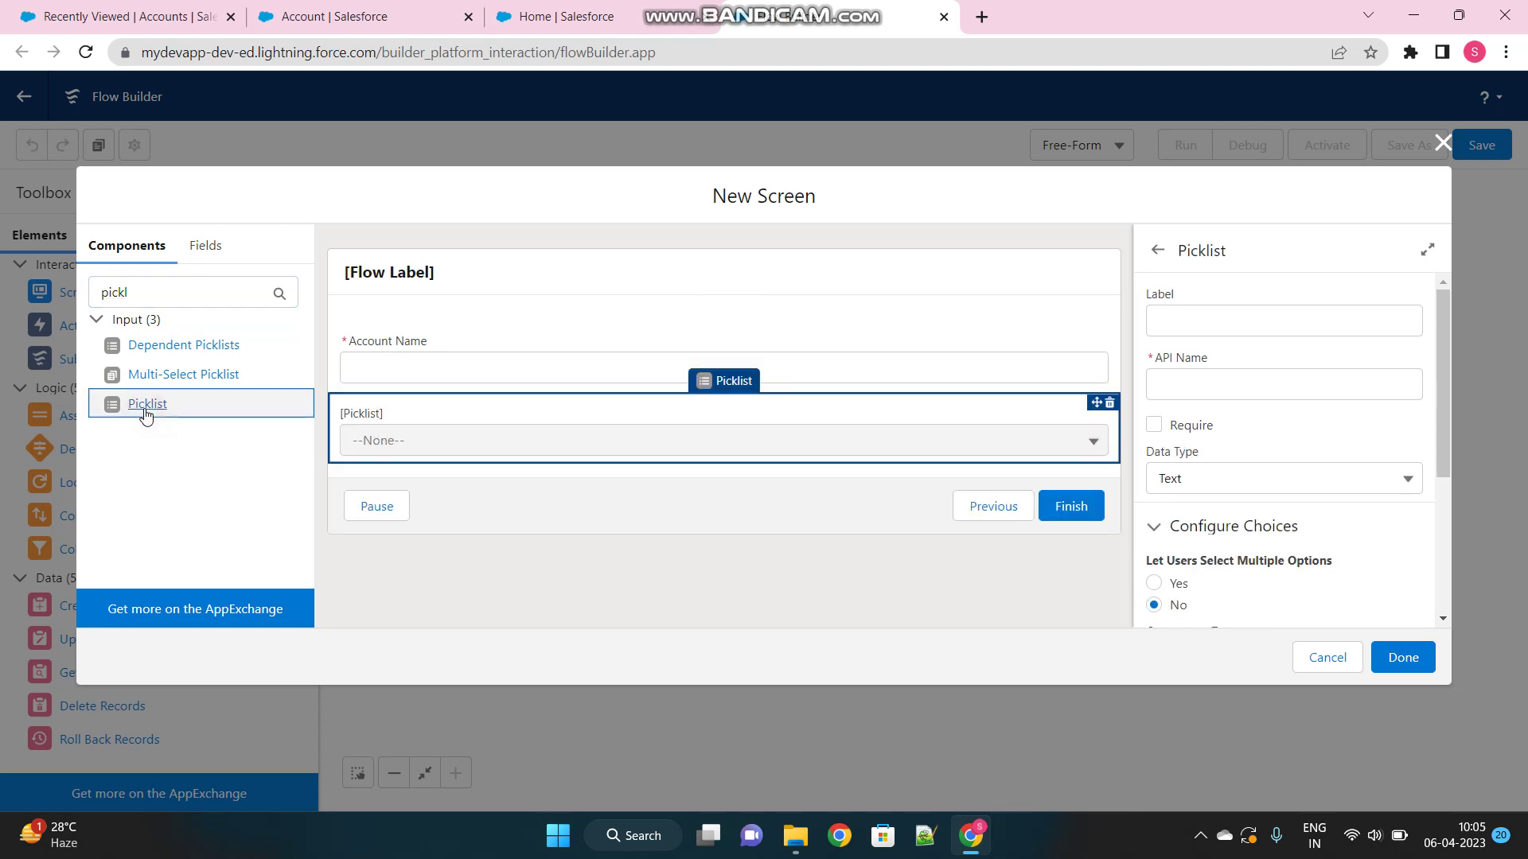
pyautogui.click(1217, 317)
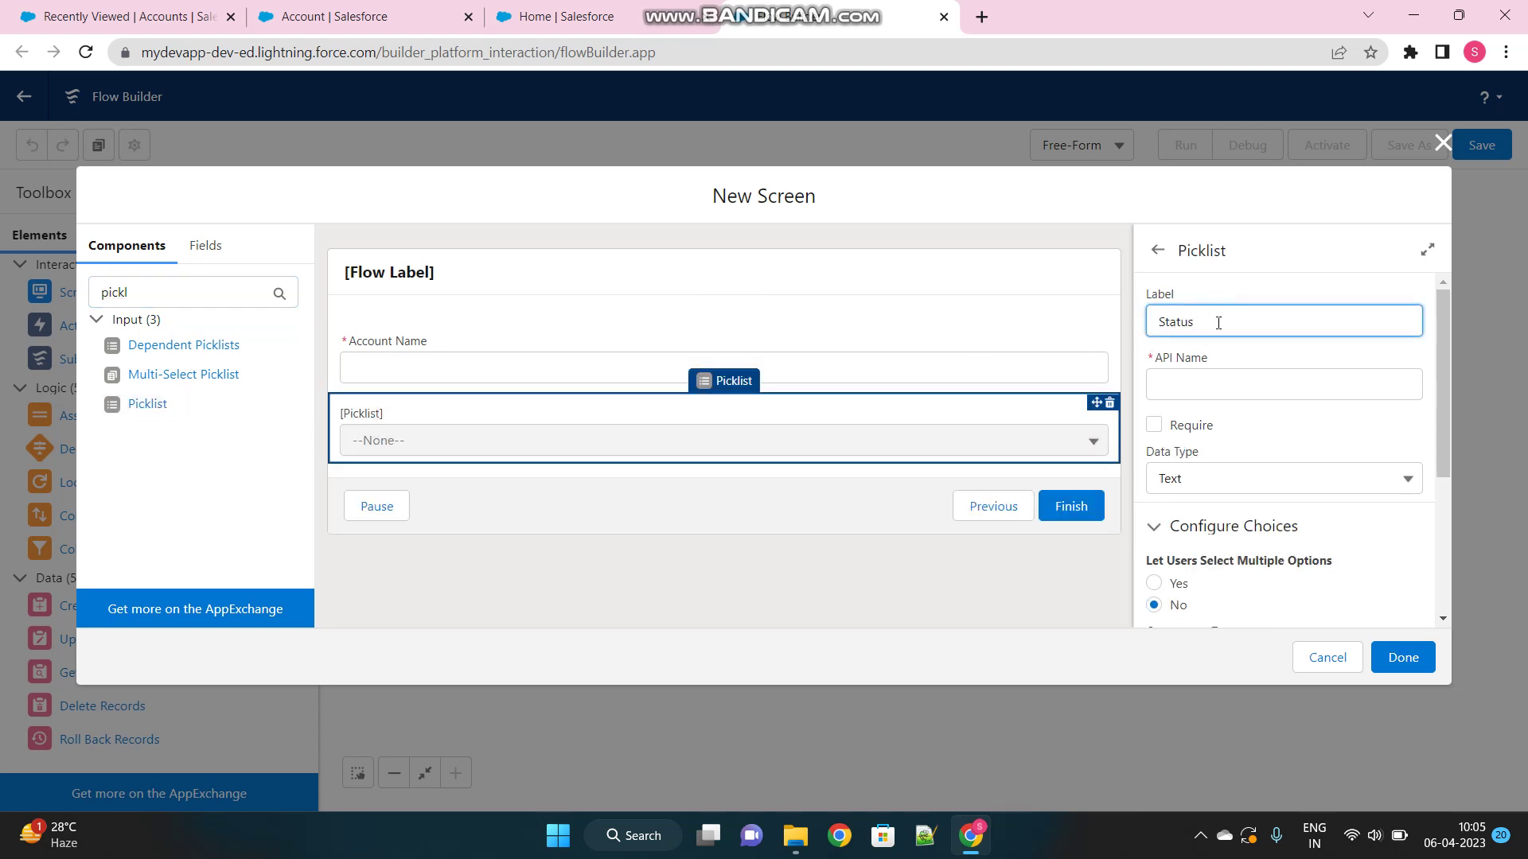
pyautogui.click(1221, 380)
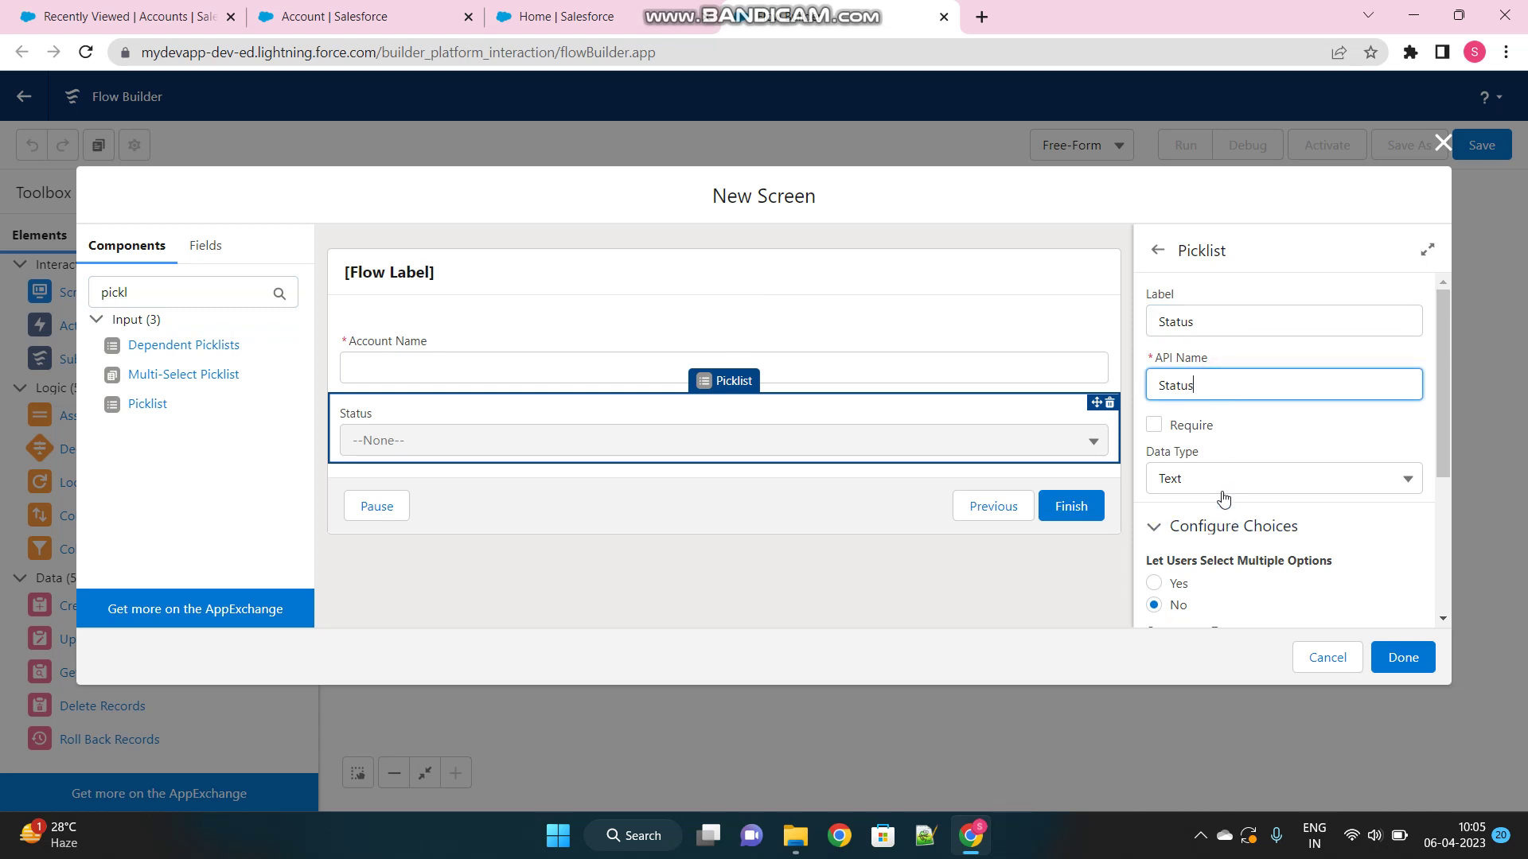
pyautogui.scroll(-1, 1222, 495)
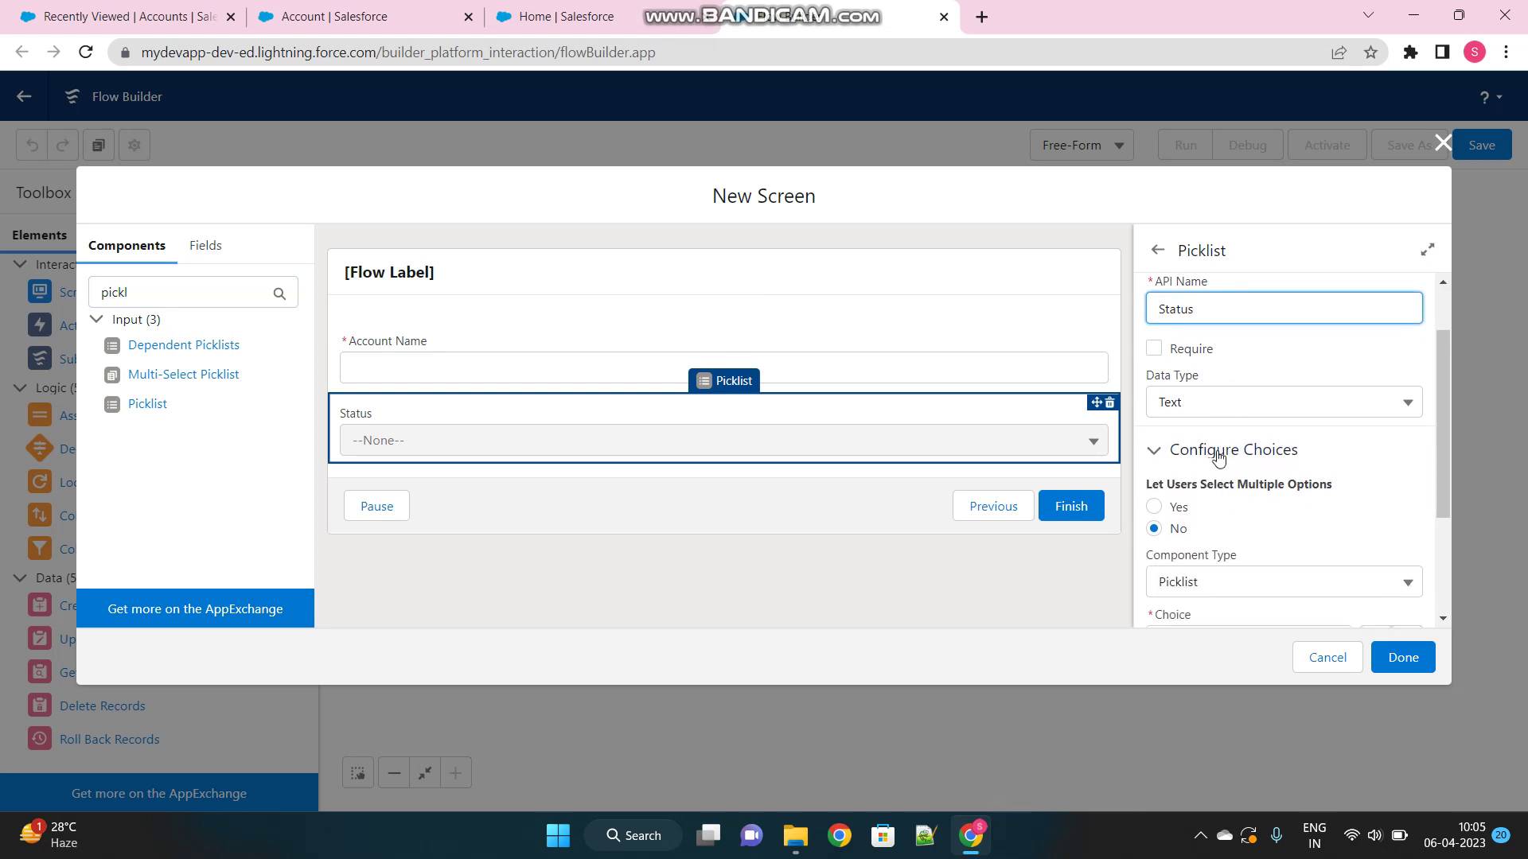
pyautogui.click(1155, 349)
pyautogui.scroll(-1, 1216, 519)
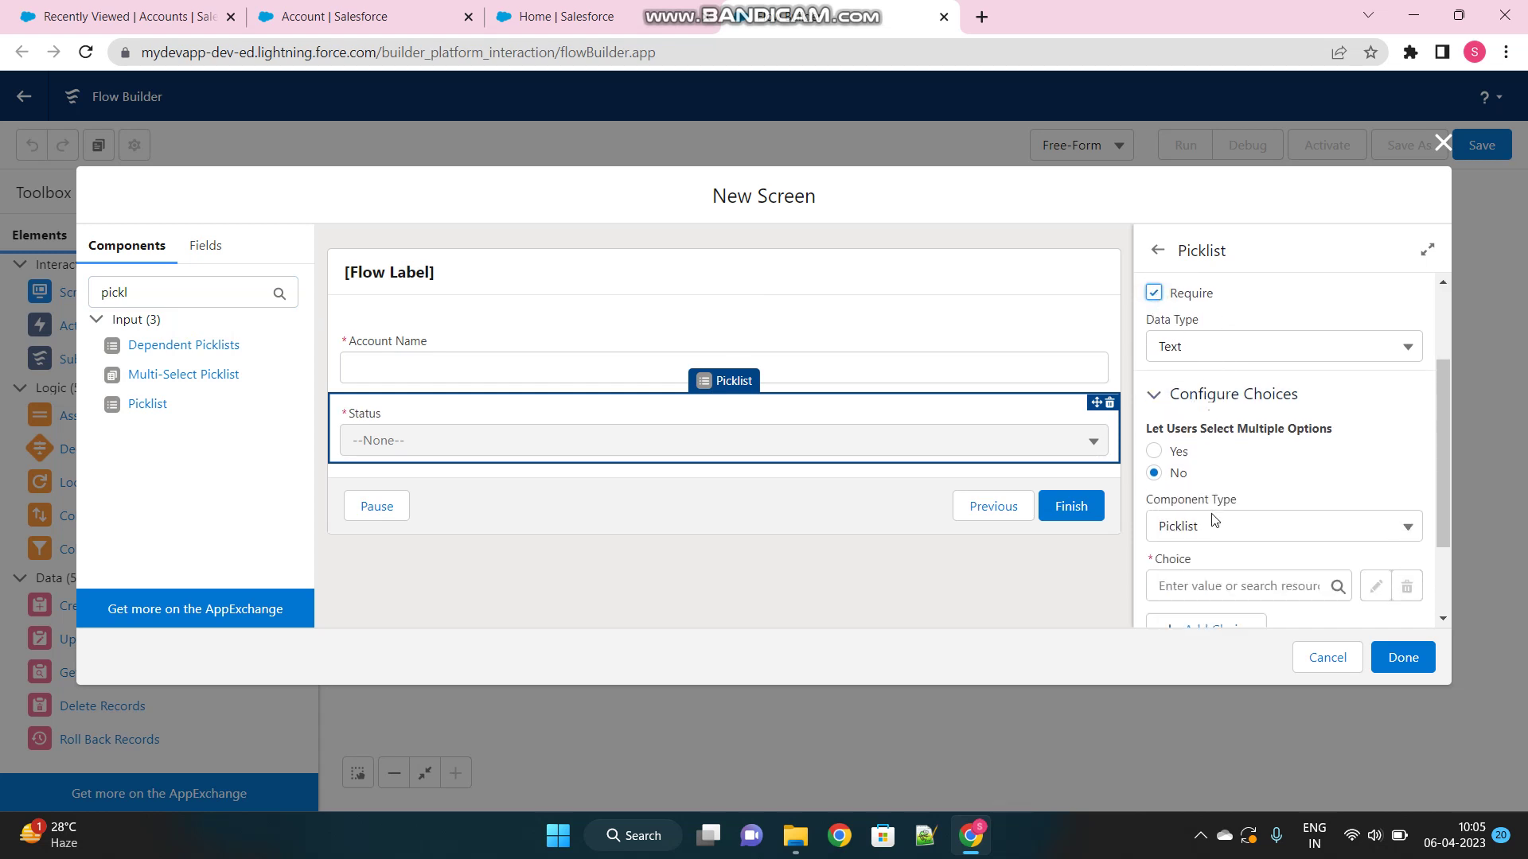
pyautogui.scroll(-1, 1214, 519)
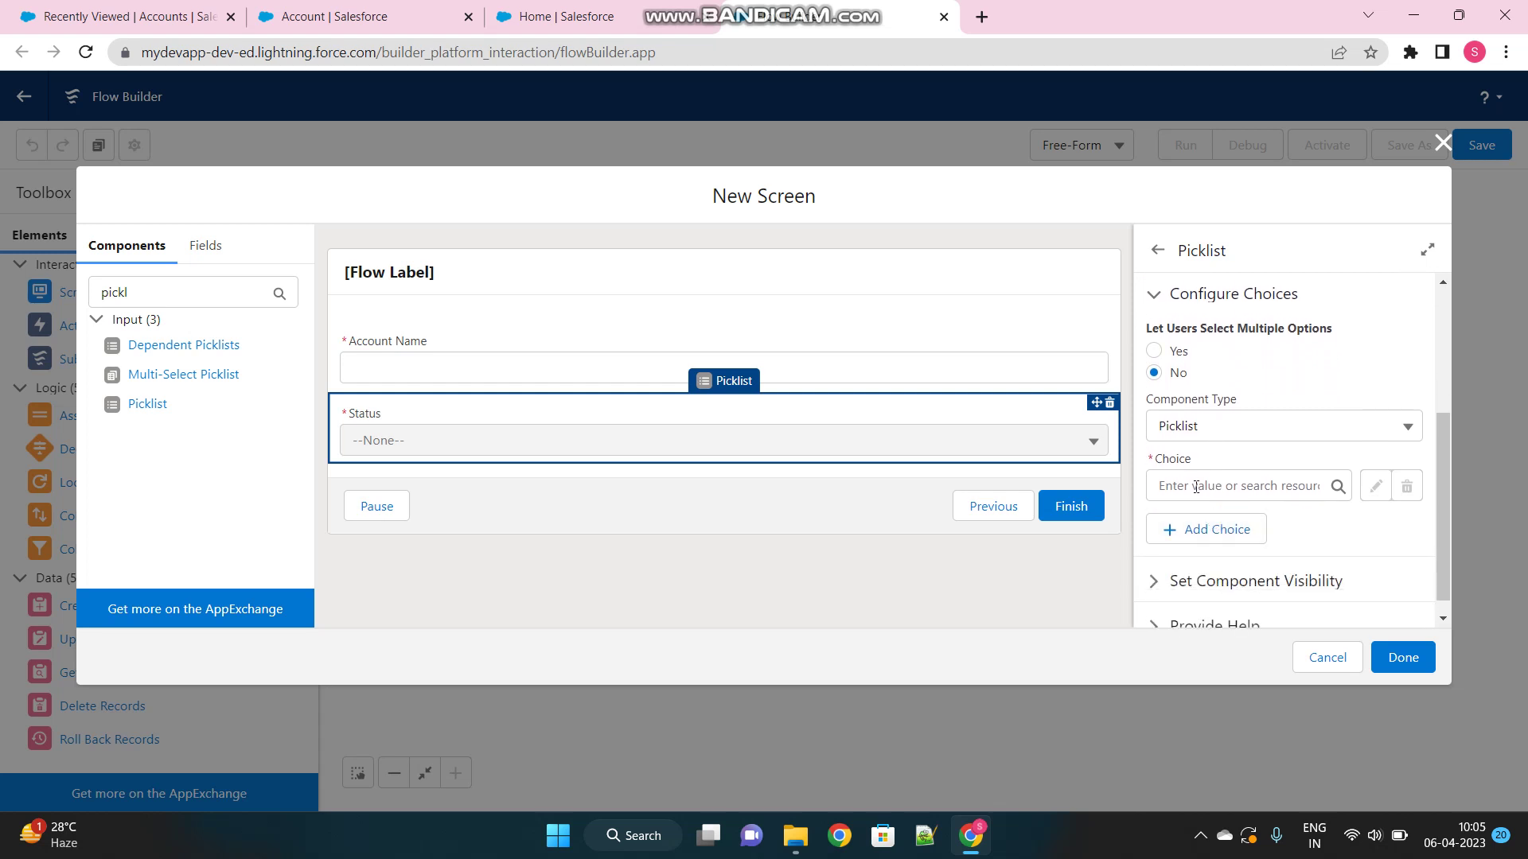
pyautogui.click(1191, 484)
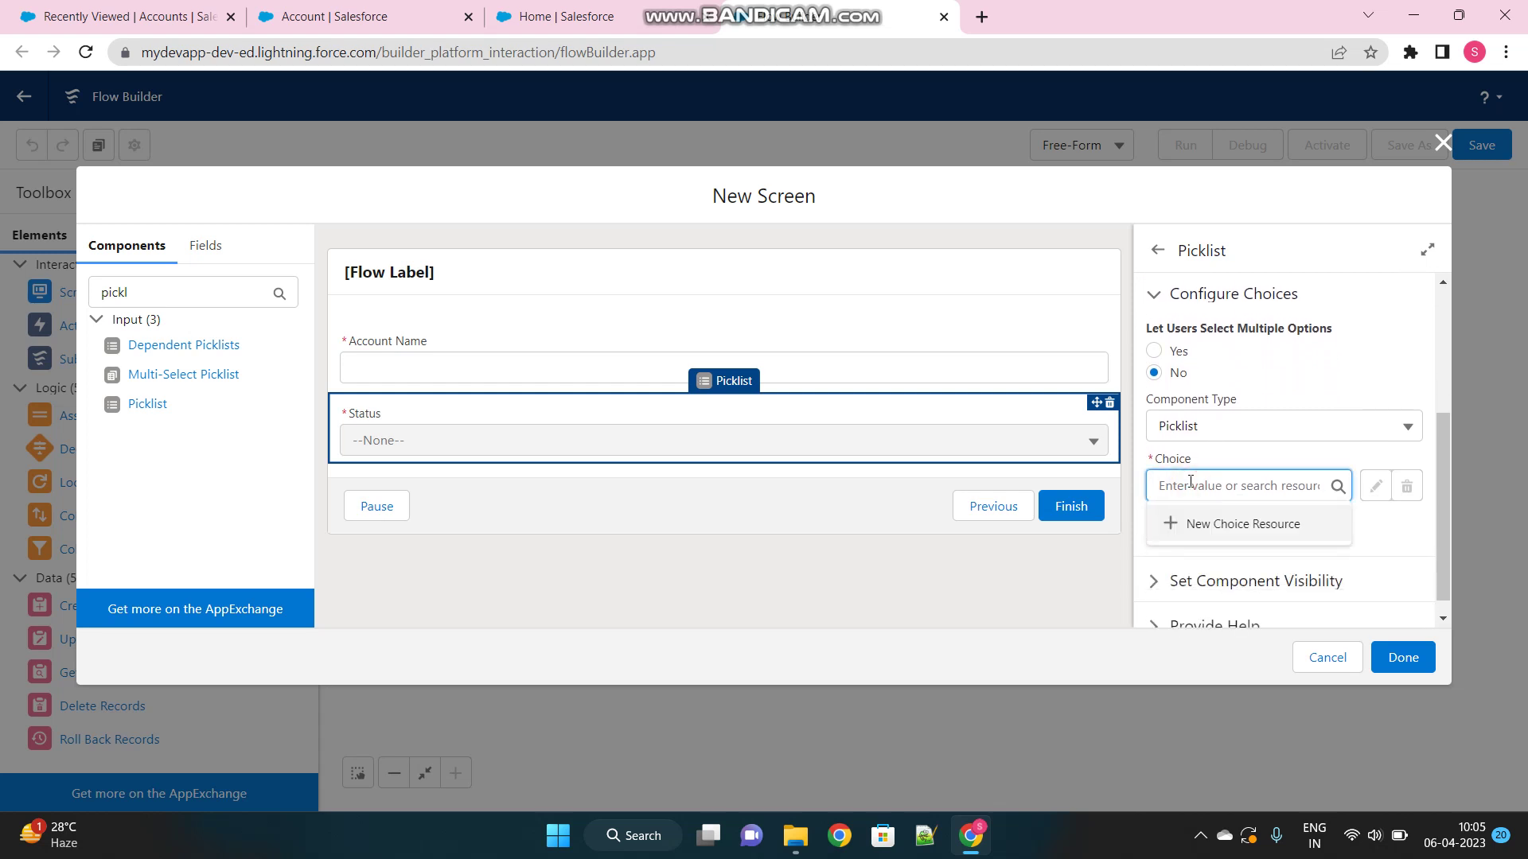
# - Create a Picklist Choice Set resource named statusChoice drawing values from the Account object
pyautogui.click(1211, 523)
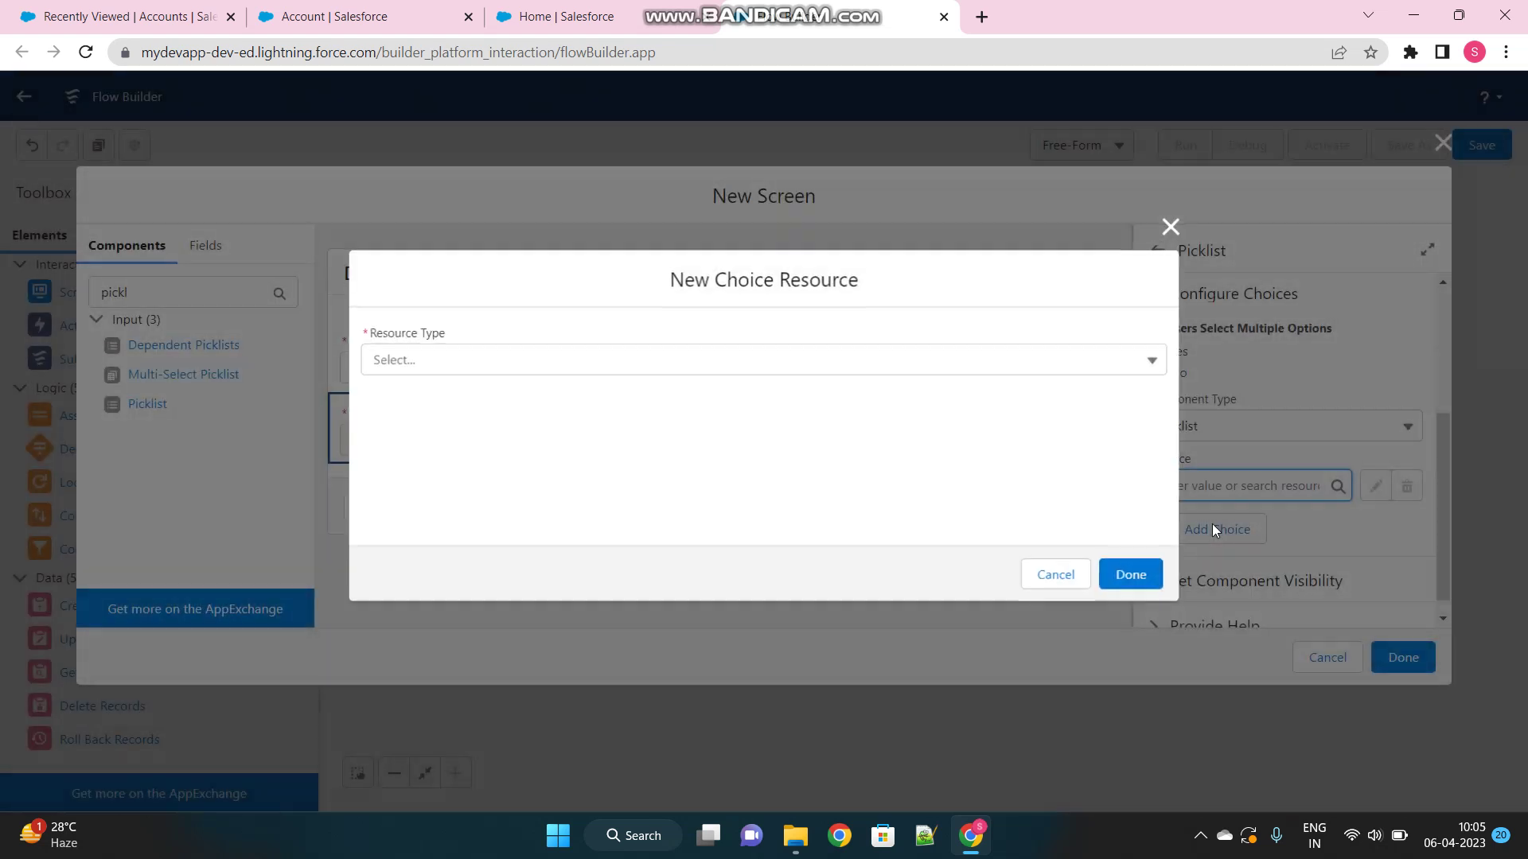
pyautogui.click(522, 364)
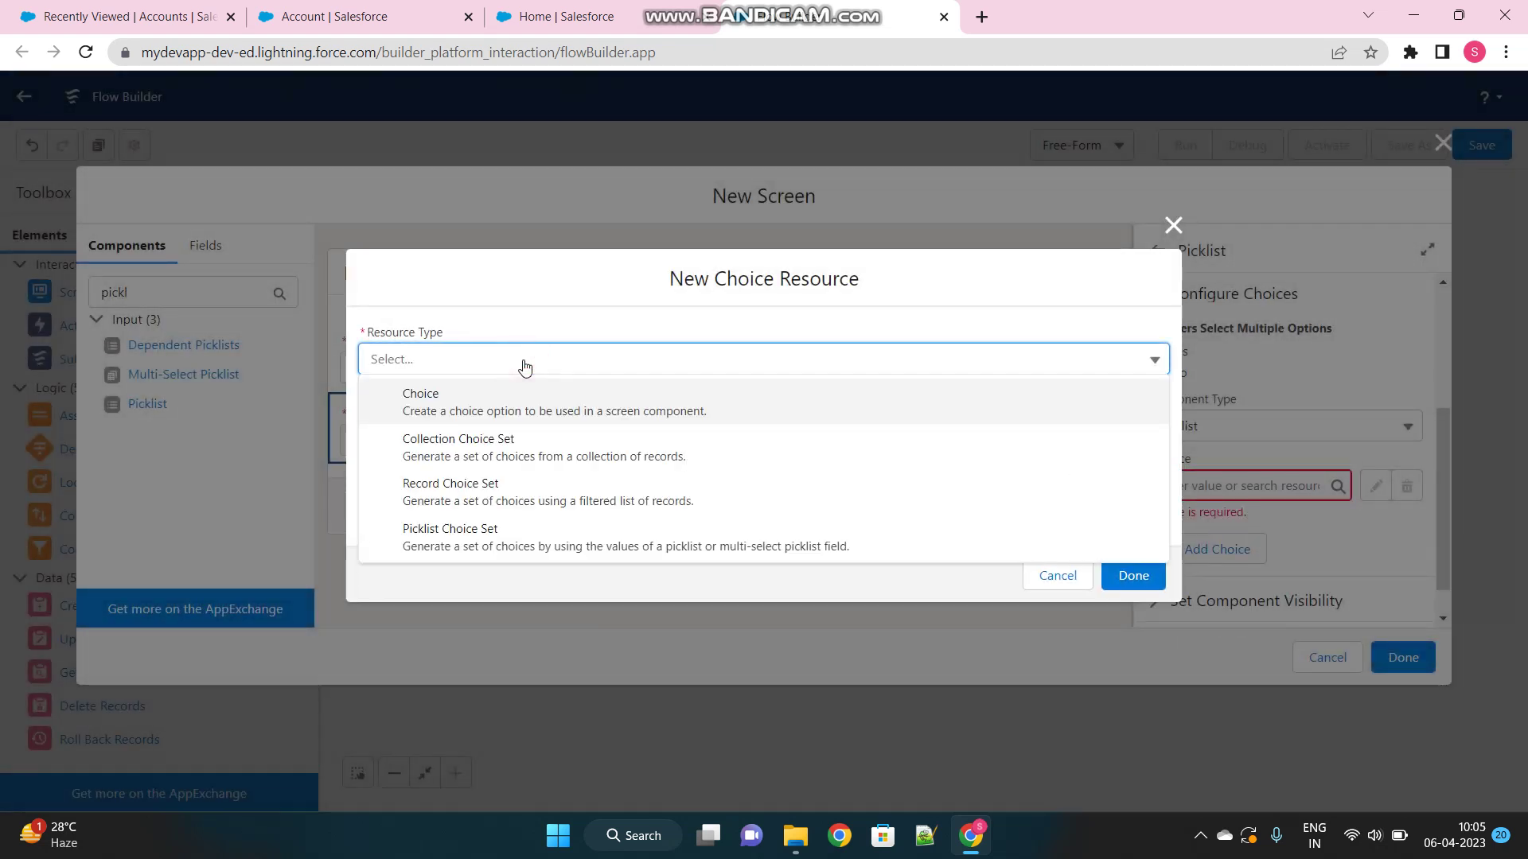
pyautogui.click(487, 530)
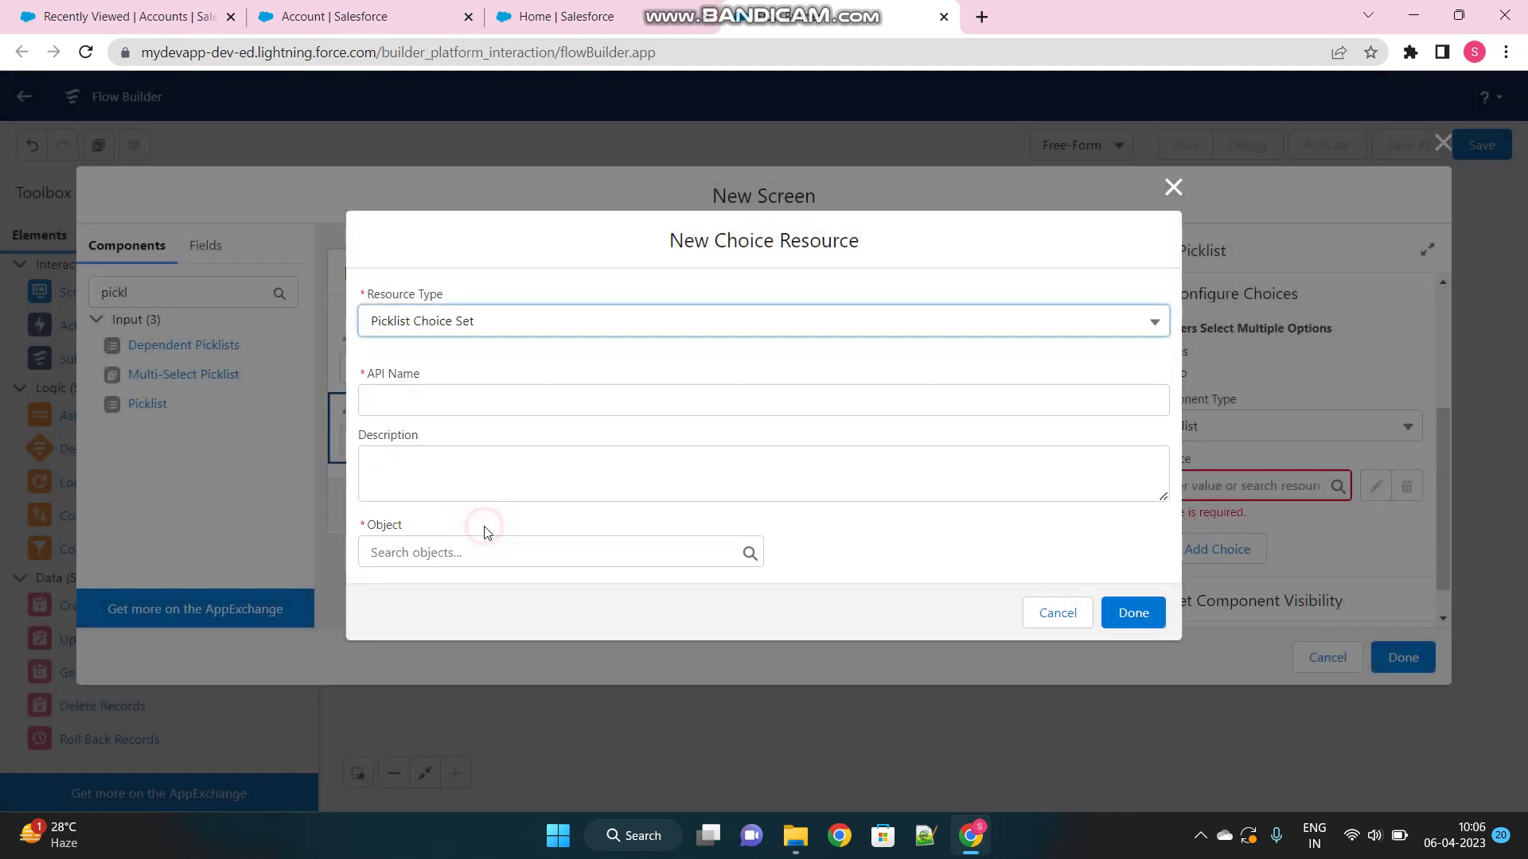
pyautogui.click(420, 404)
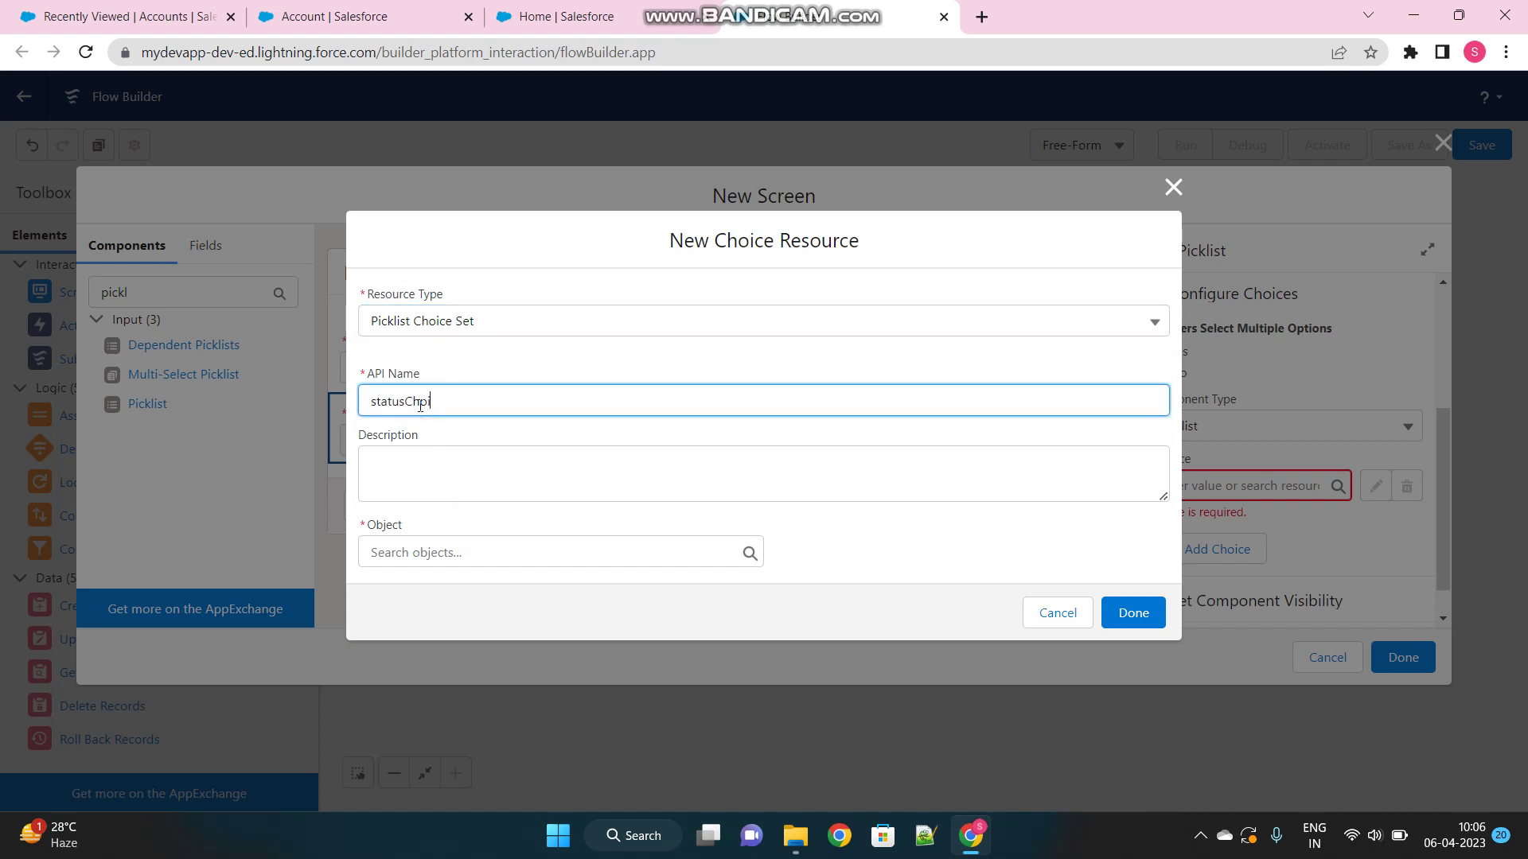
pyautogui.click(426, 552)
pyautogui.write('Accoun')
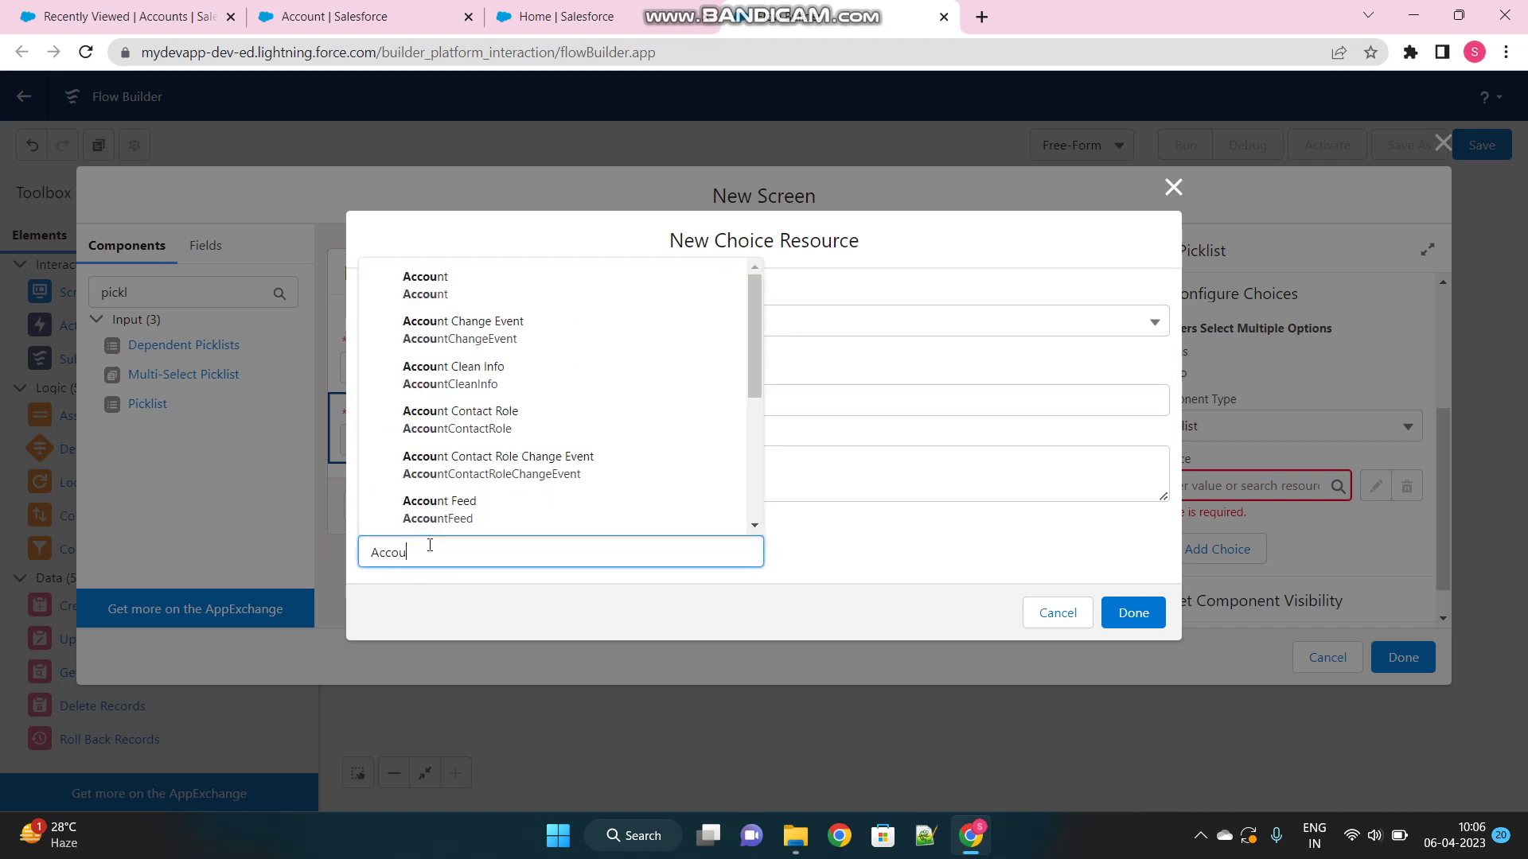
pyautogui.click(445, 286)
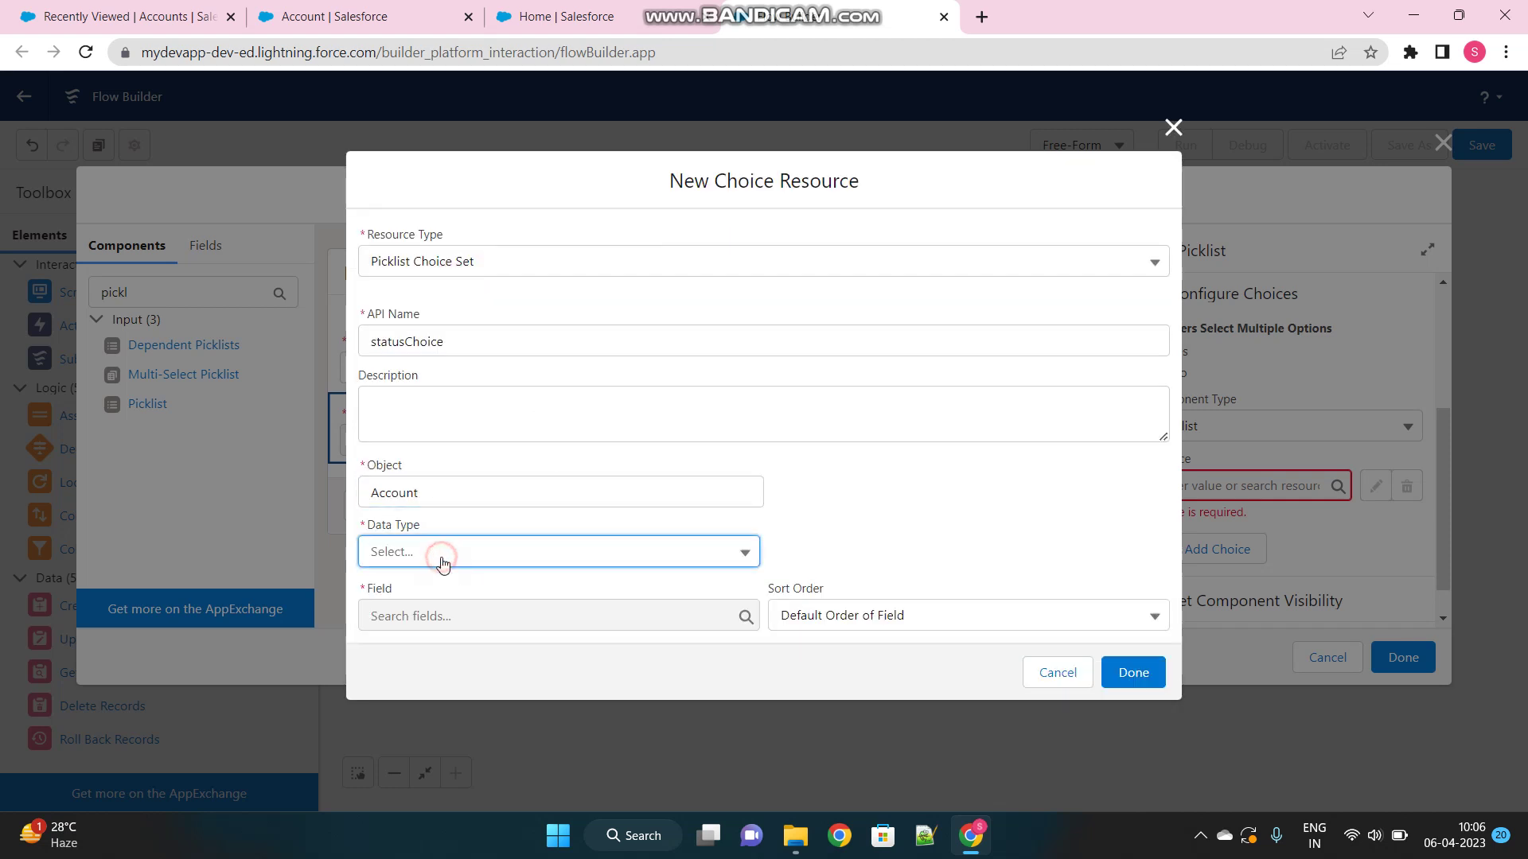
# - Set statusChoice to Picklist data type on field Status__c, save it, and apply it to Status
pyautogui.click(436, 559)
pyautogui.click(431, 591)
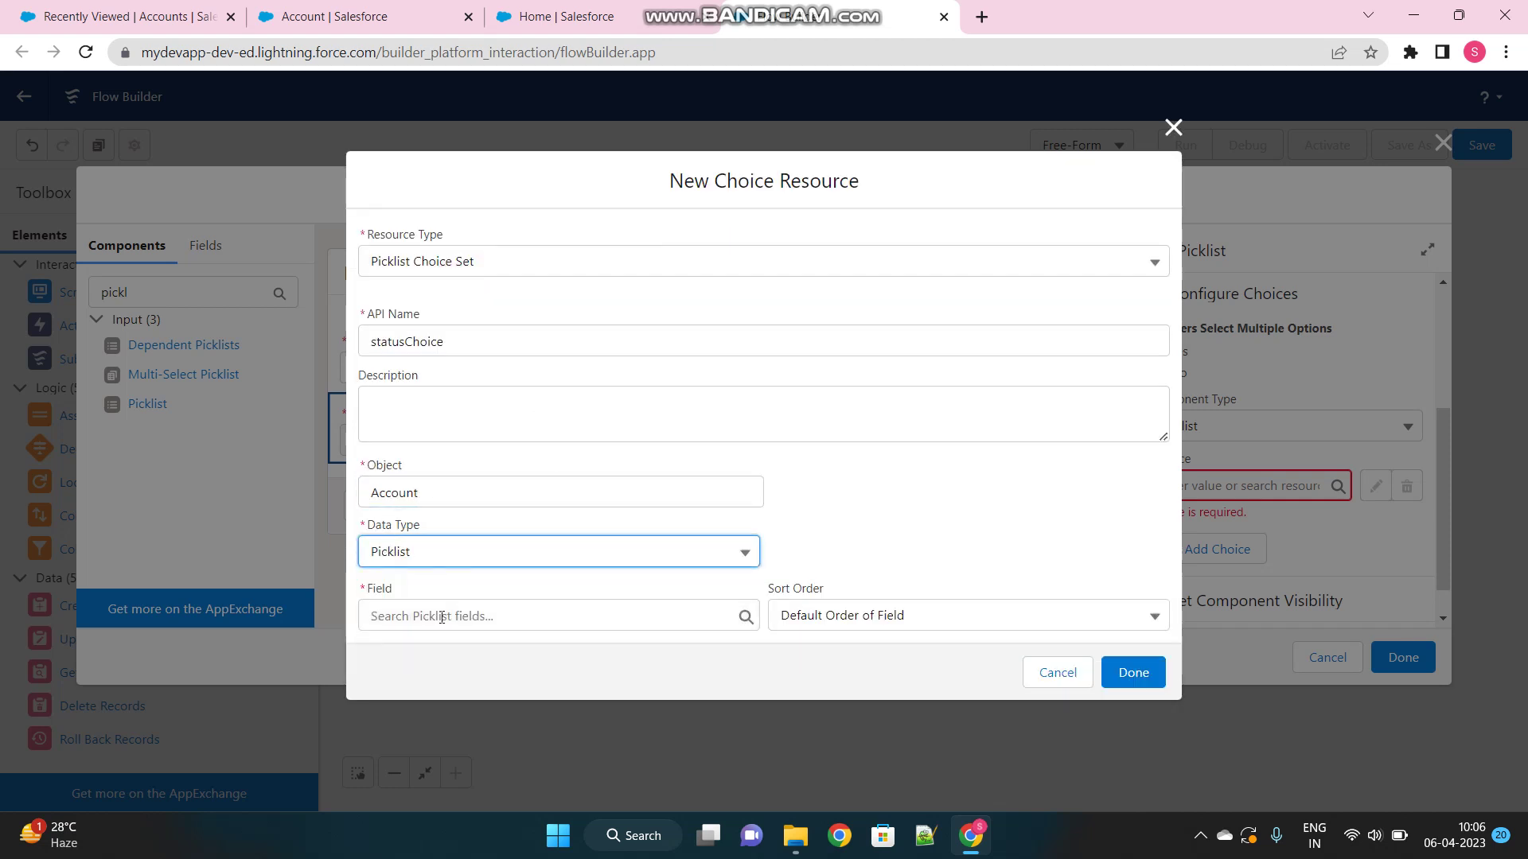
pyautogui.click(439, 615)
pyautogui.write('Statu')
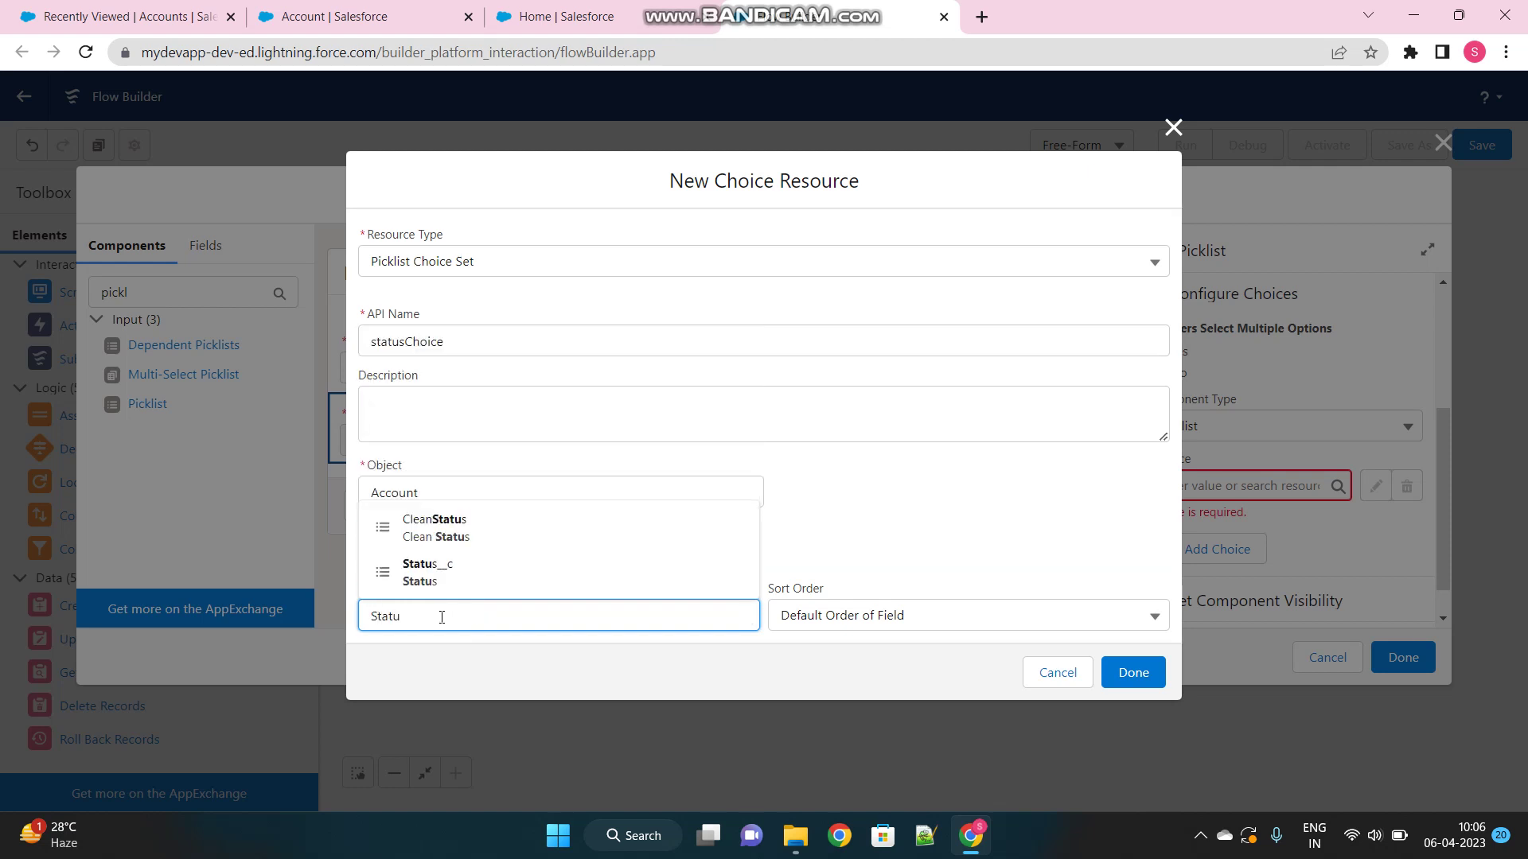
pyautogui.click(437, 576)
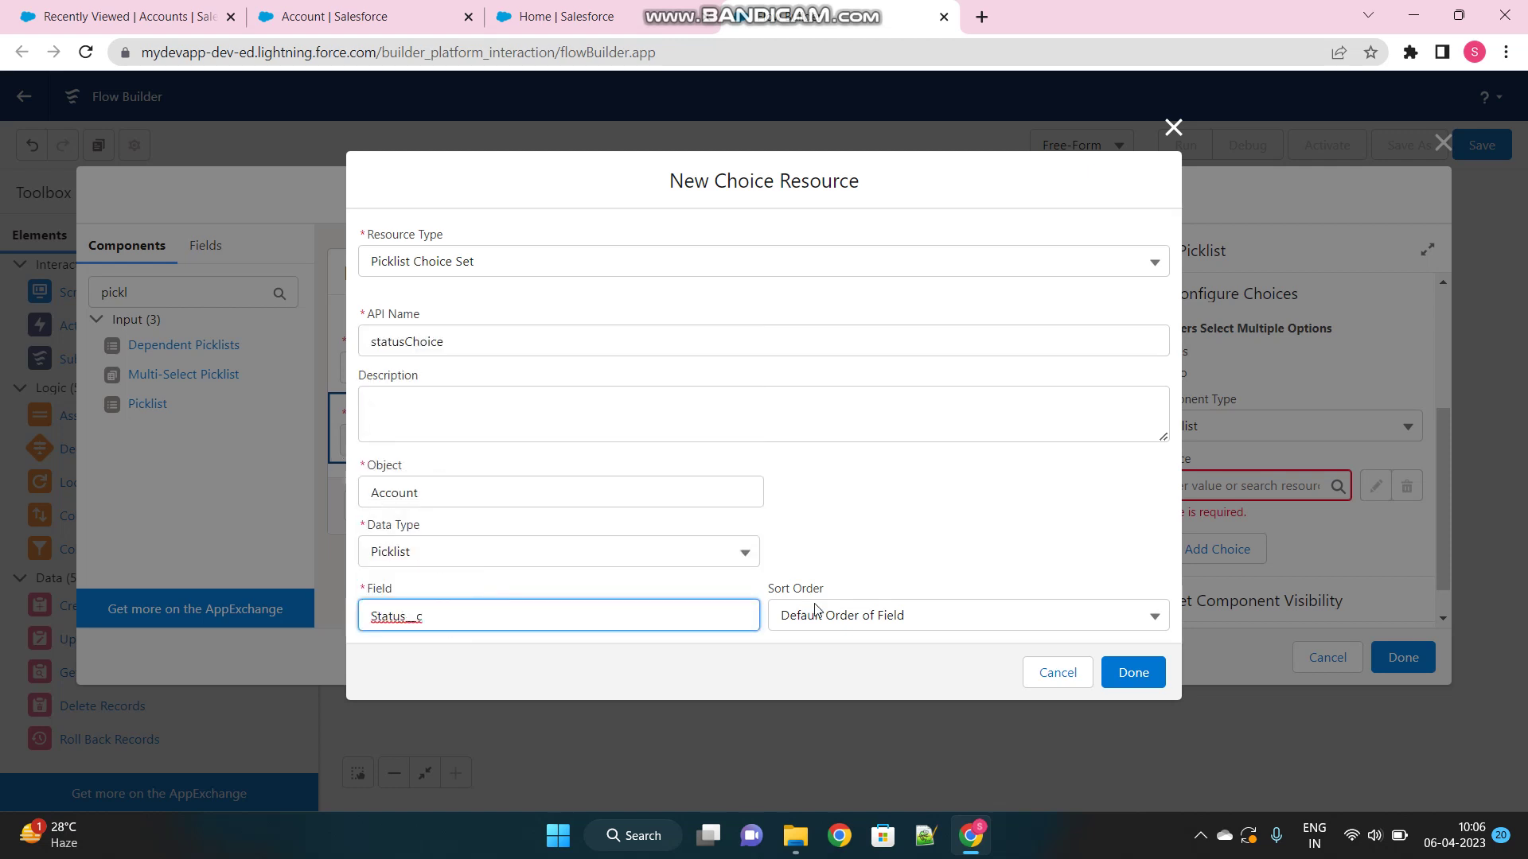
pyautogui.click(1131, 678)
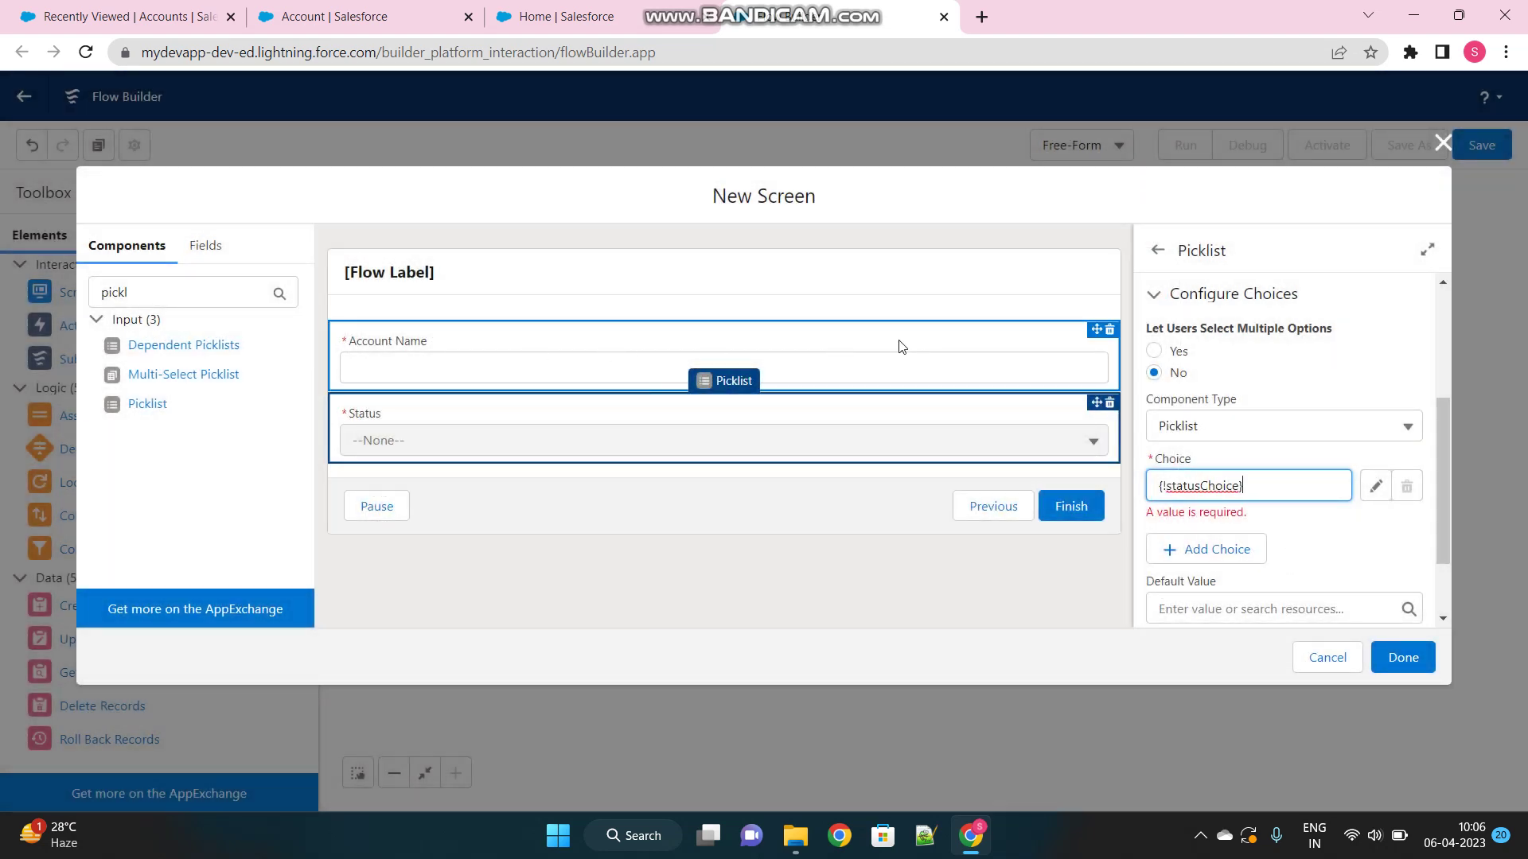
pyautogui.click(1281, 462)
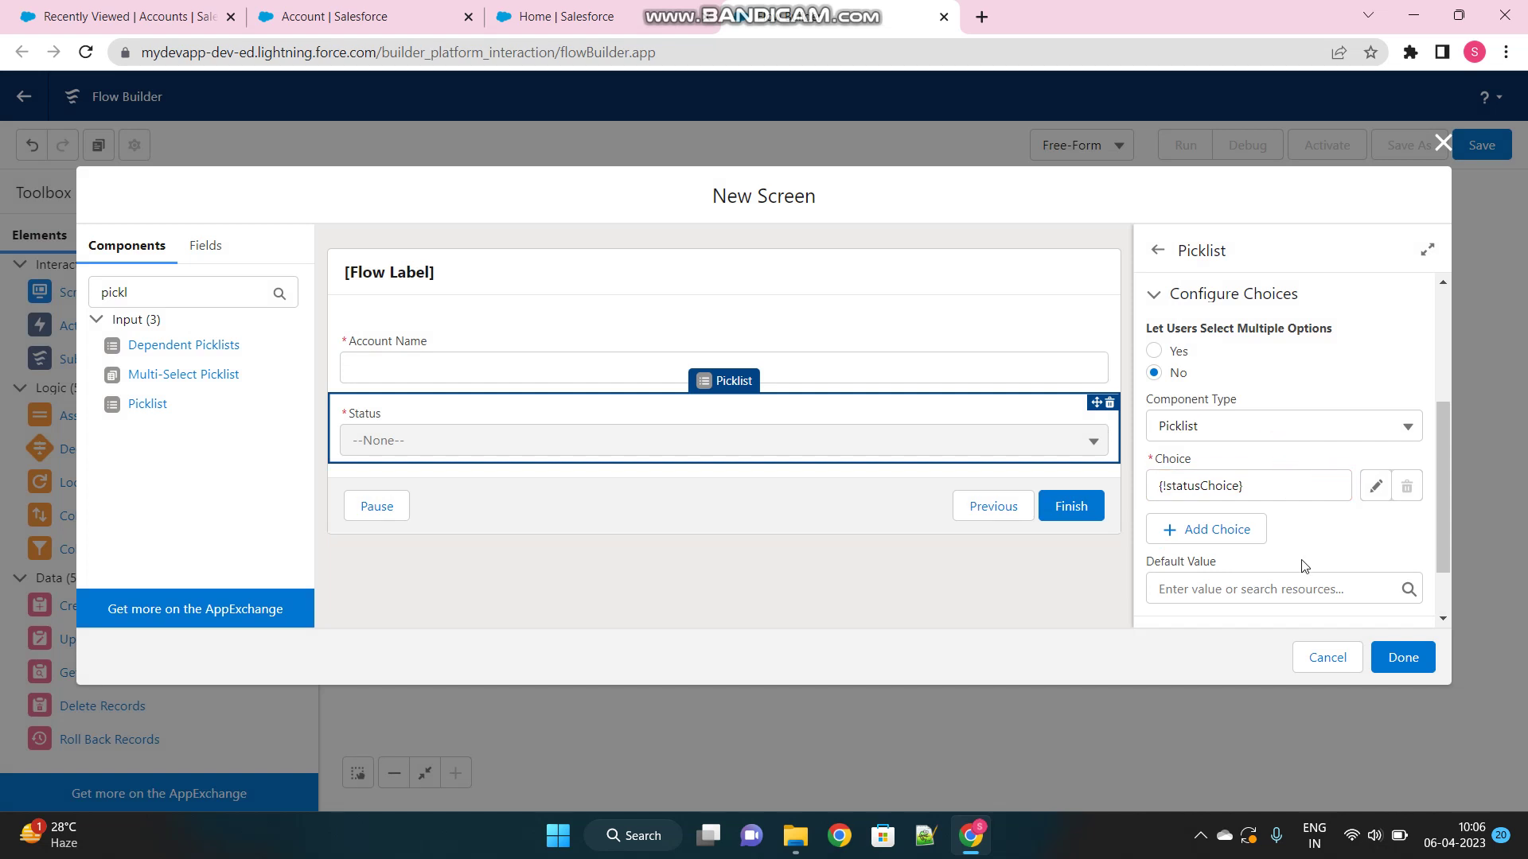
# - Review the Account Name input's settings, including its input validation section
pyautogui.scroll(-1, 1300, 565)
pyautogui.scroll(1, 1303, 566)
pyautogui.scroll(-1, 1296, 541)
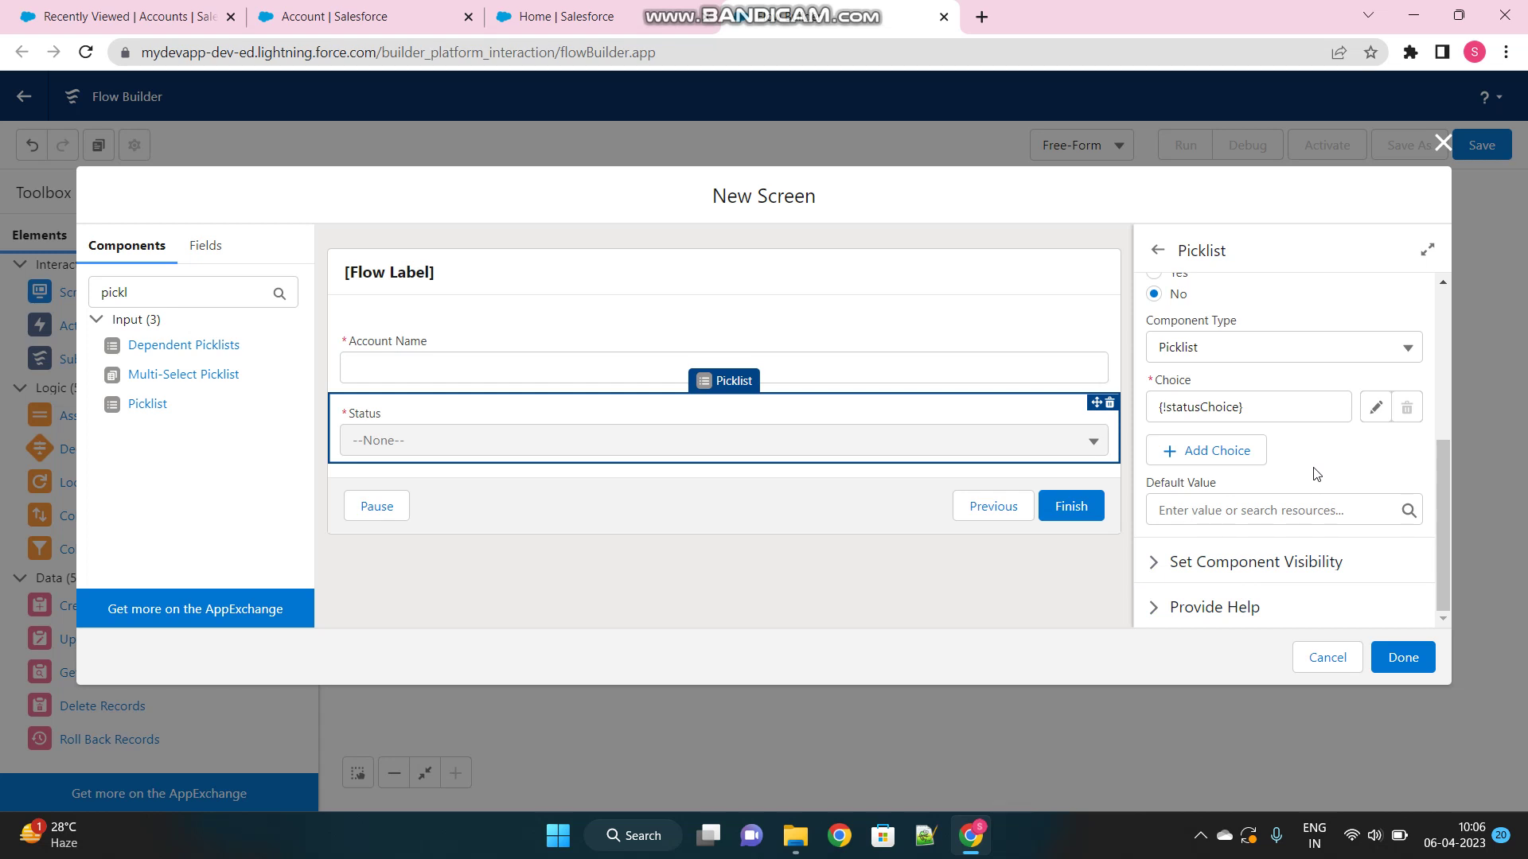
pyautogui.scroll(2, 1316, 475)
pyautogui.scroll(-2, 1241, 541)
pyautogui.click(786, 340)
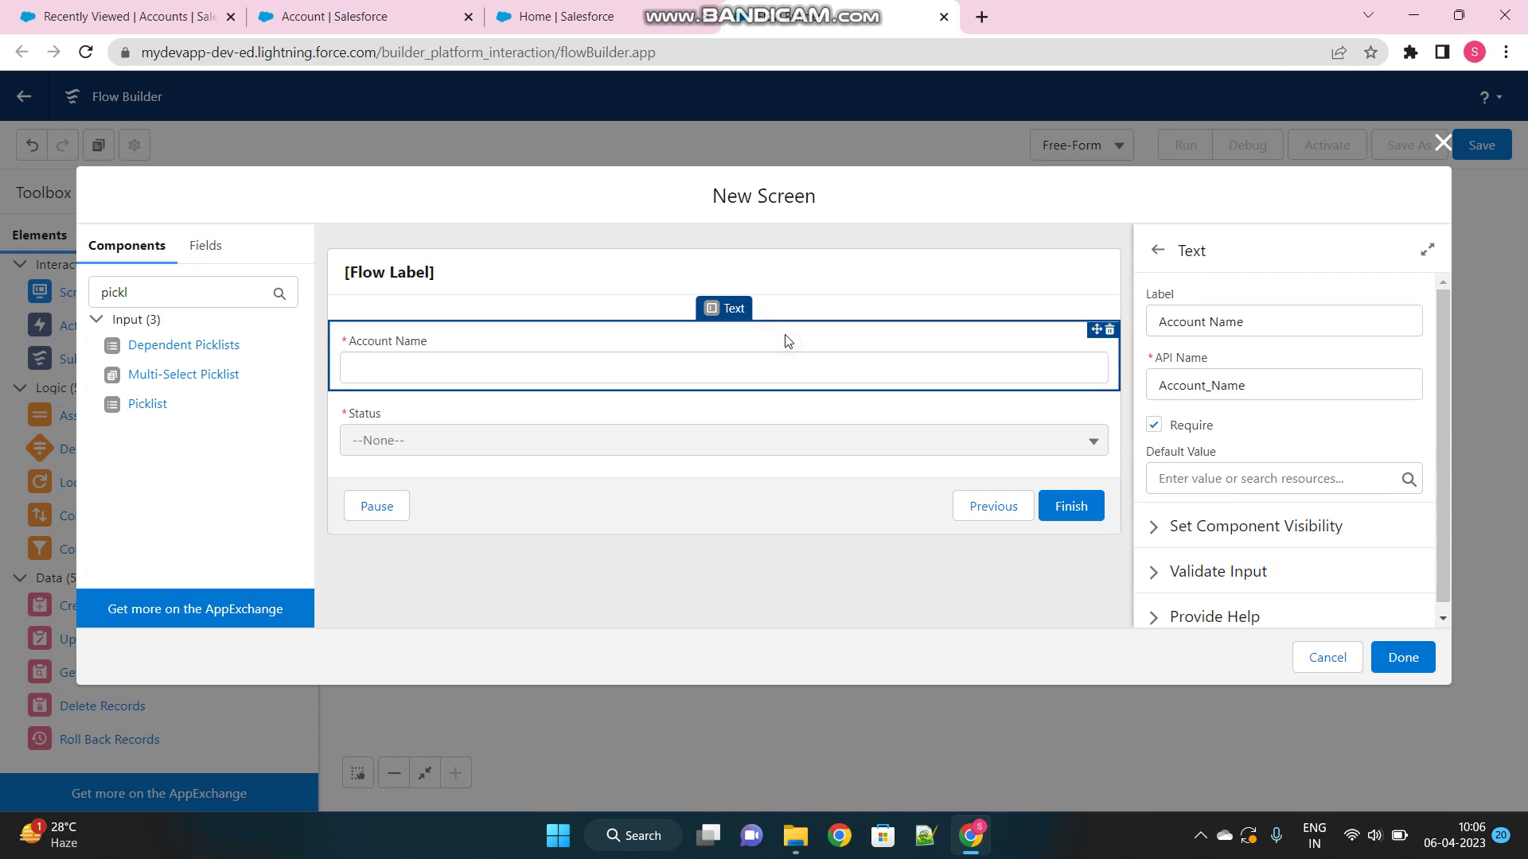
pyautogui.click(1151, 566)
pyautogui.scroll(-2, 1151, 571)
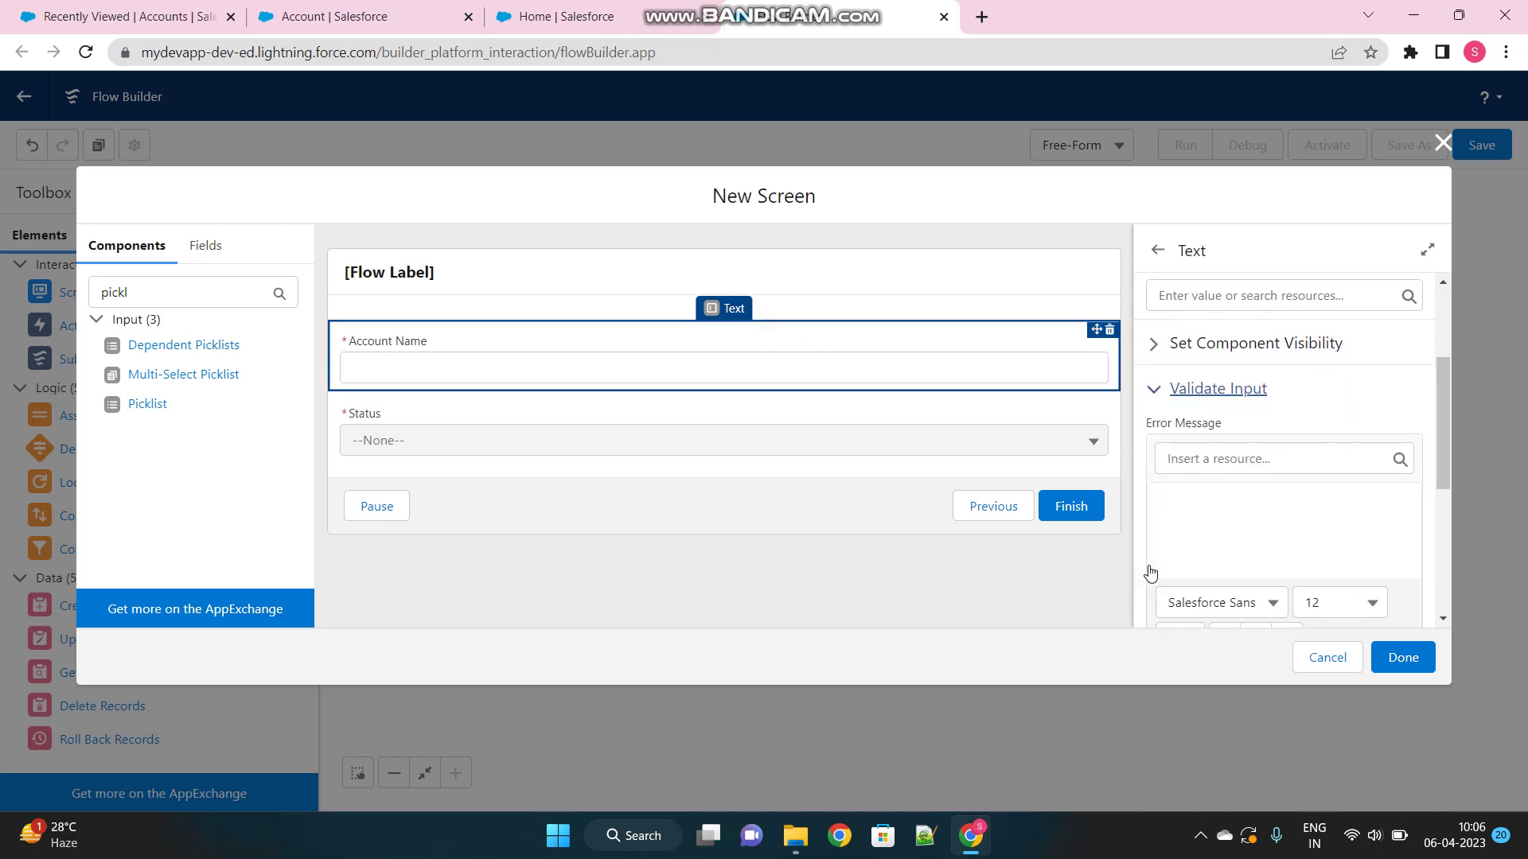
pyautogui.scroll(1, 1148, 569)
pyautogui.scroll(-2, 1148, 570)
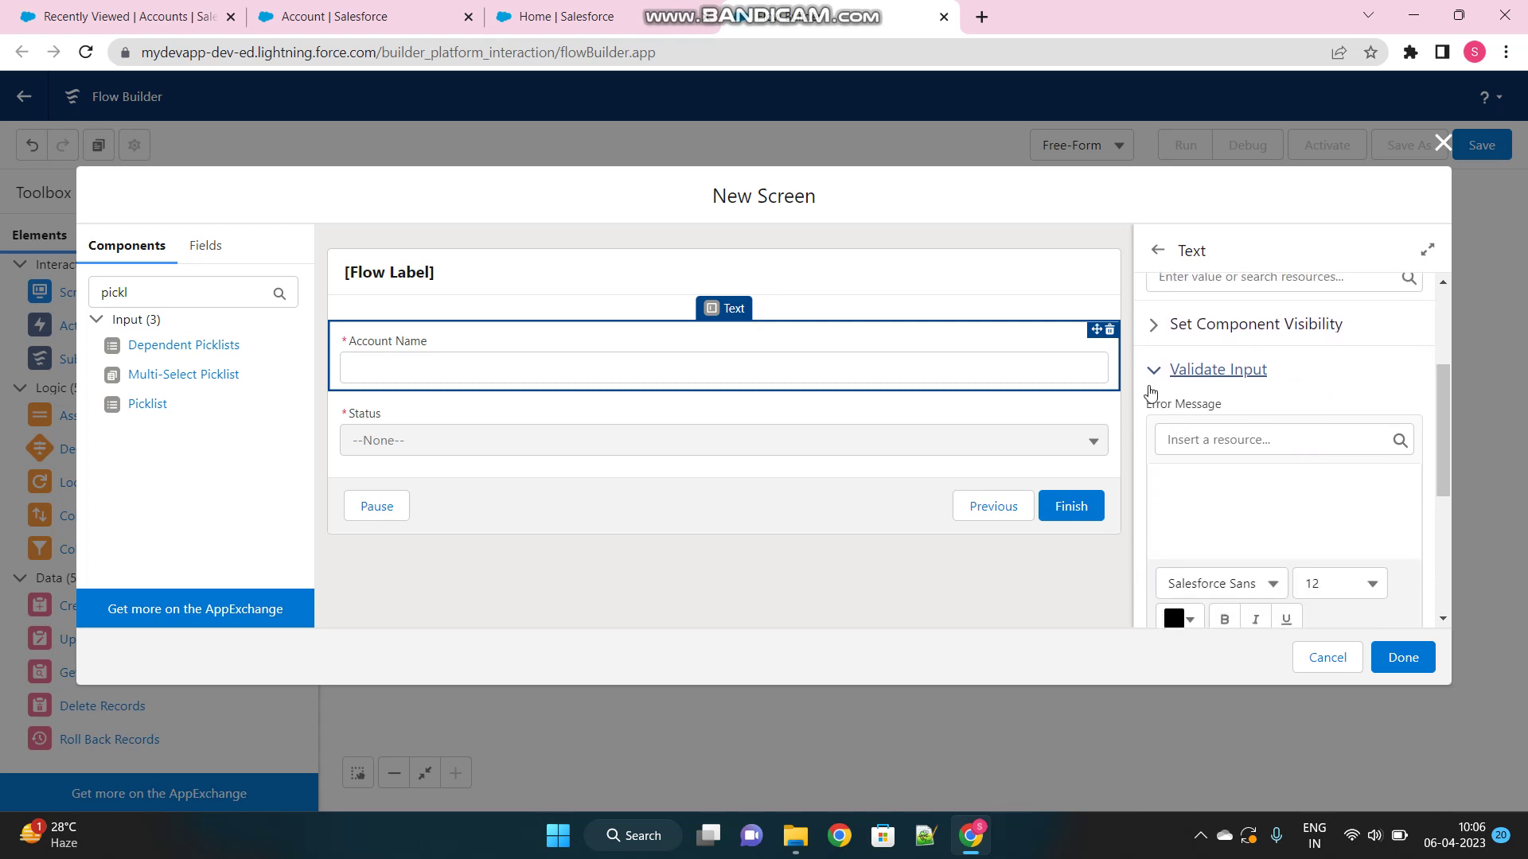
pyautogui.click(1152, 373)
# - Review the Status picklist's settings and finish the Account Details screen
pyautogui.click(805, 451)
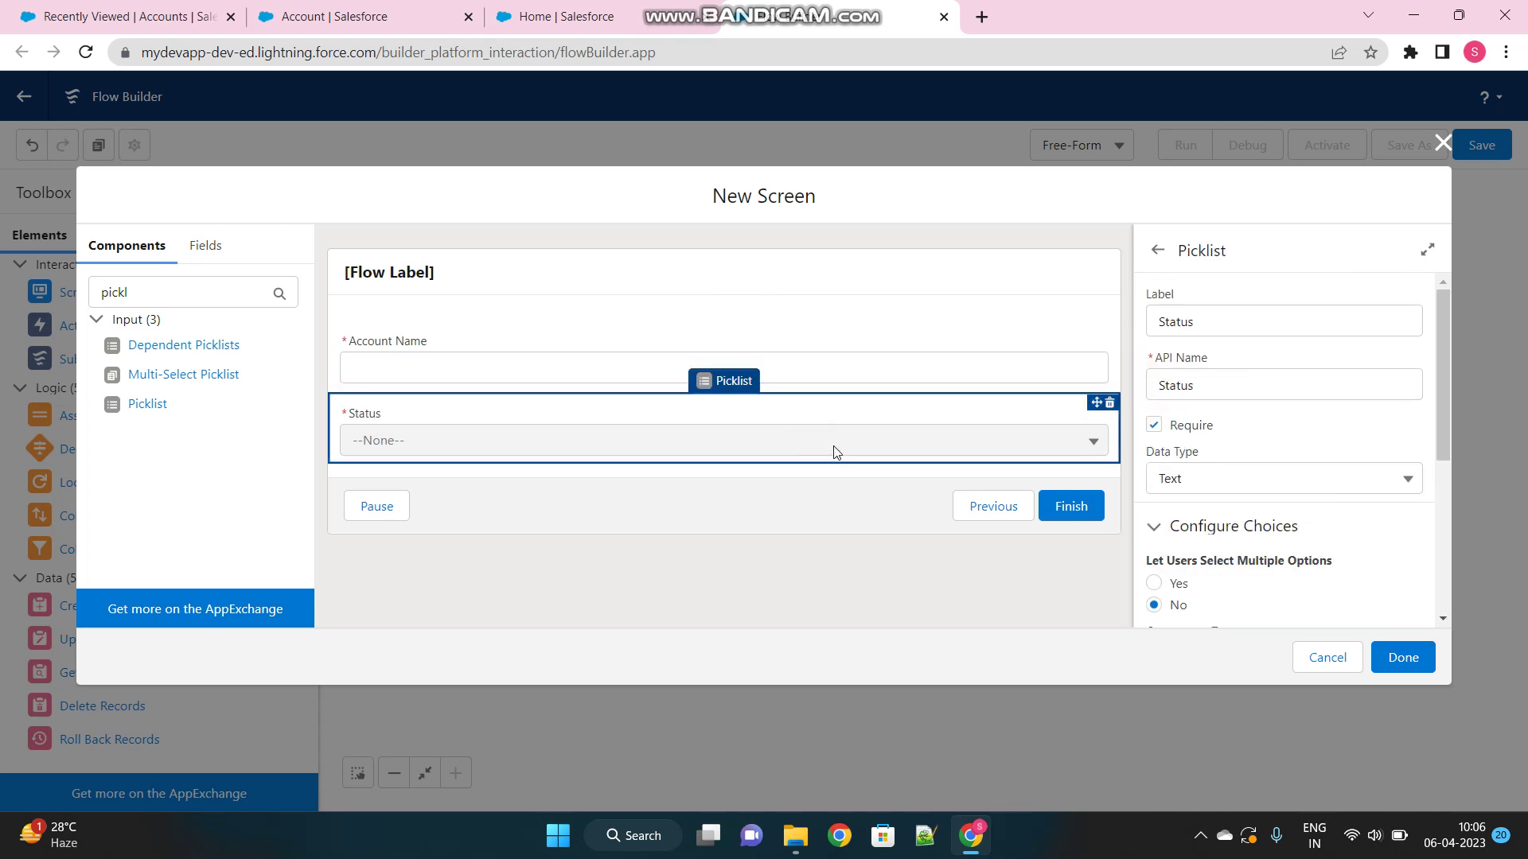
pyautogui.scroll(-3, 1201, 509)
pyautogui.scroll(-1, 1201, 509)
pyautogui.scroll(5, 1201, 509)
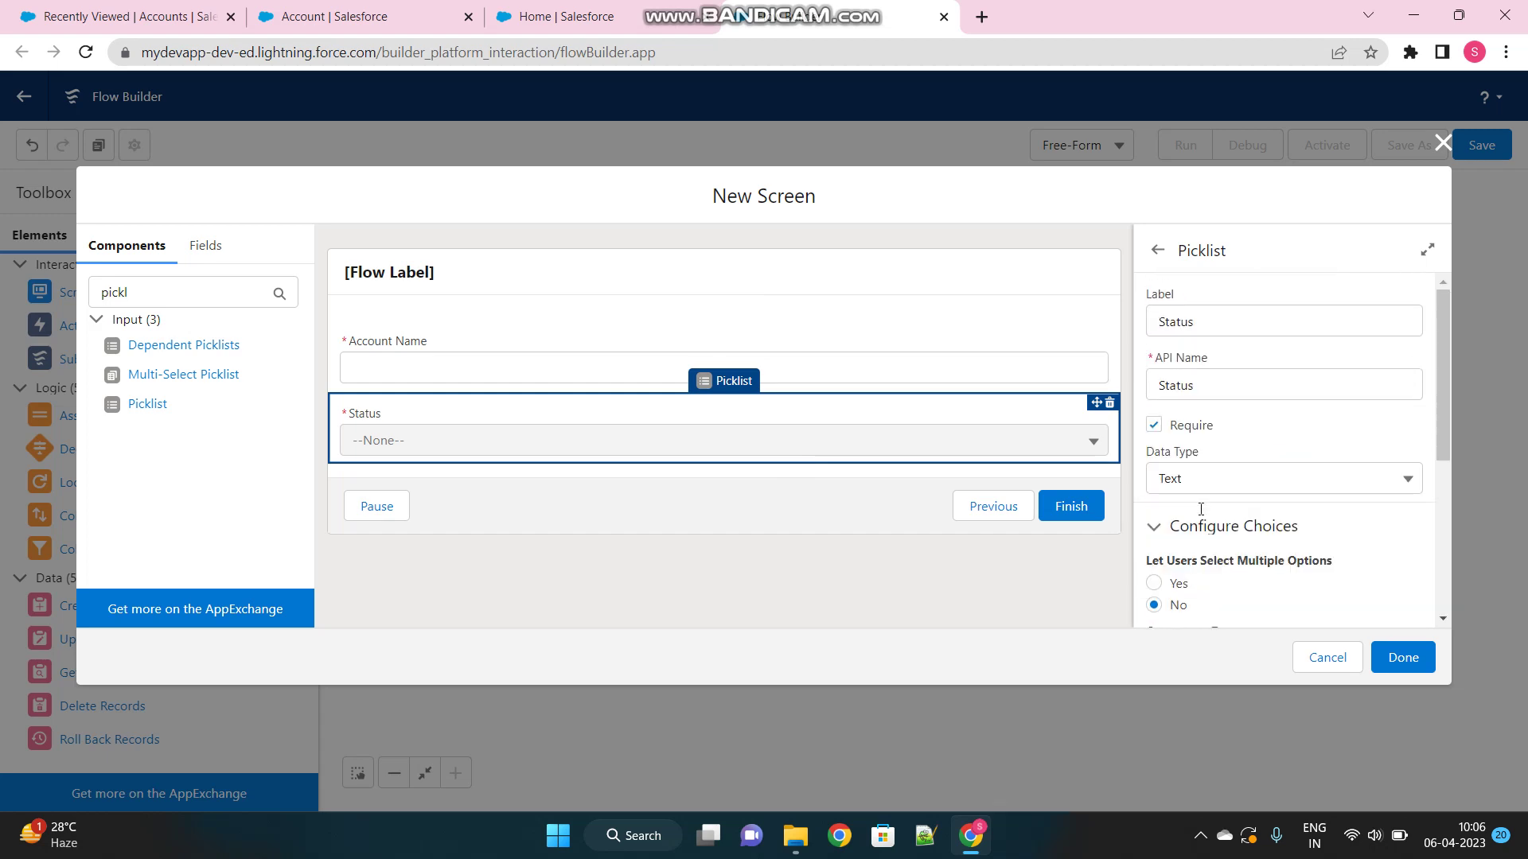
pyautogui.click(1401, 656)
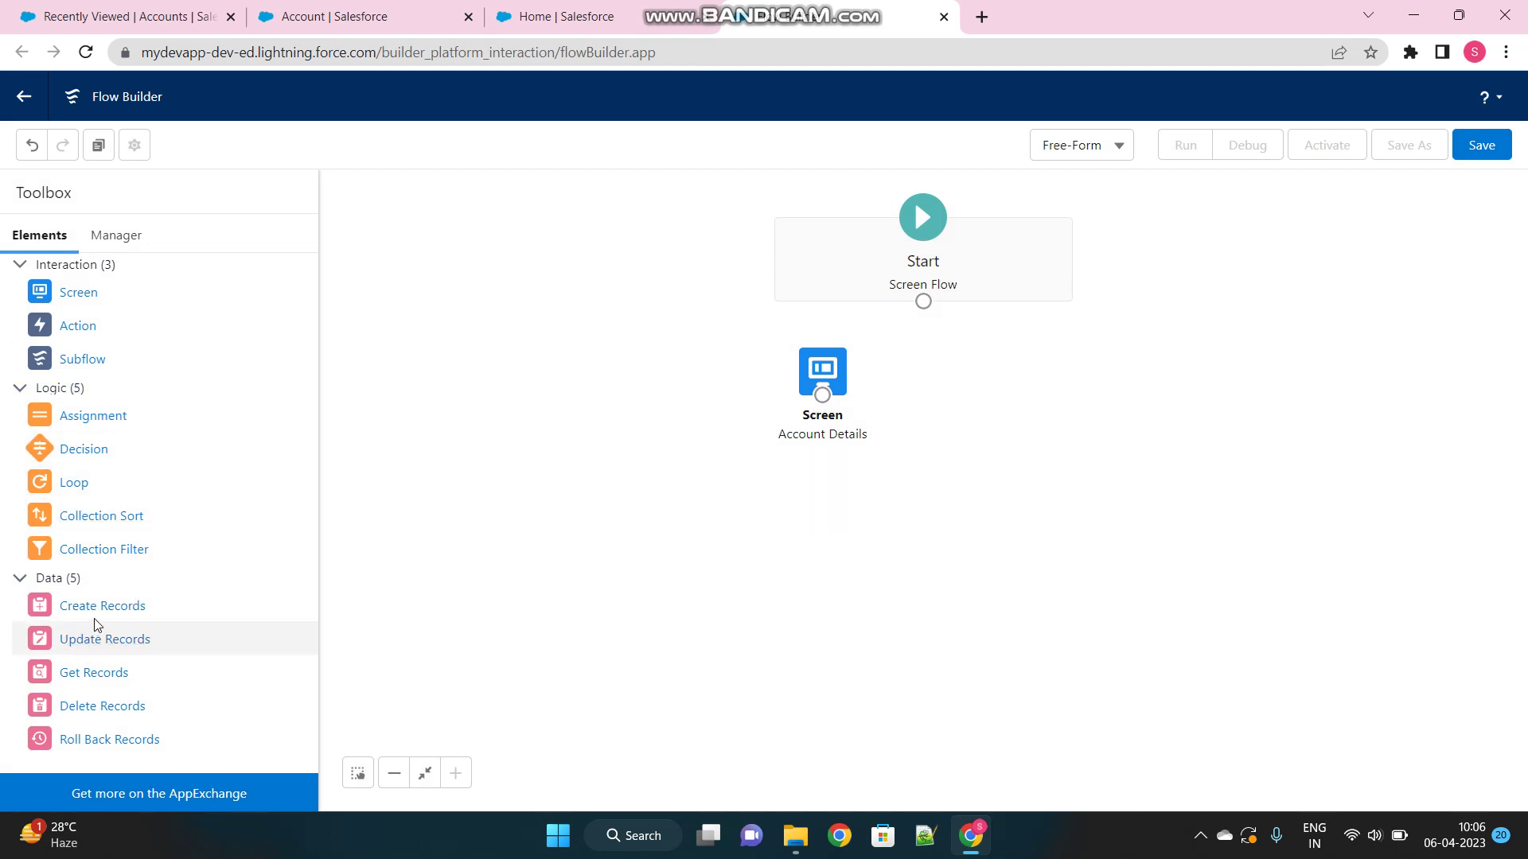
# - Add a Create Account records element that creates one Account with manually set field values
pyautogui.moveTo(99, 615); pyautogui.dragTo(923, 409)
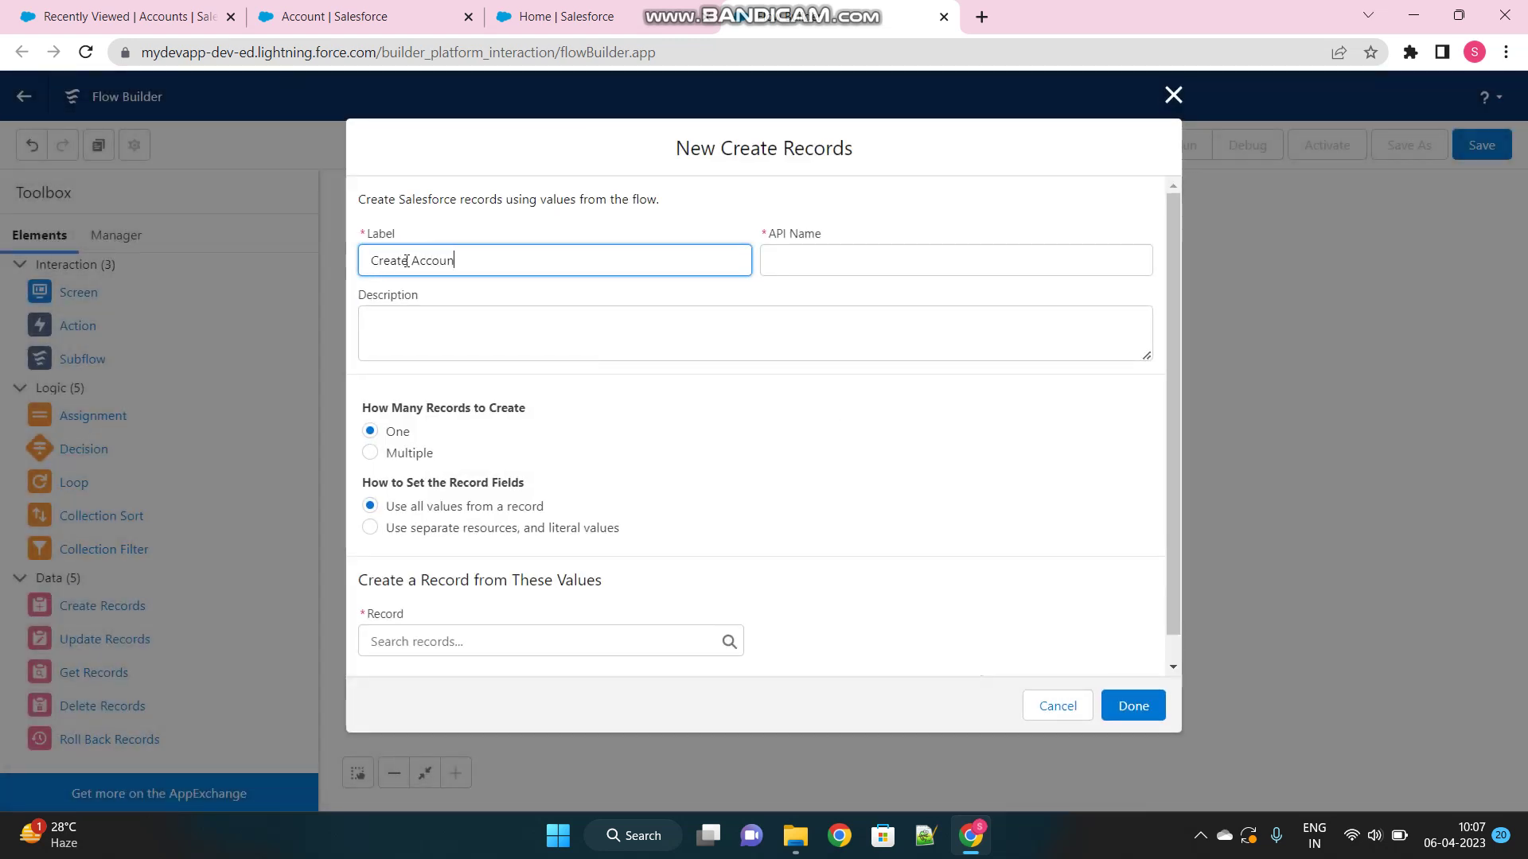
pyautogui.click(769, 264)
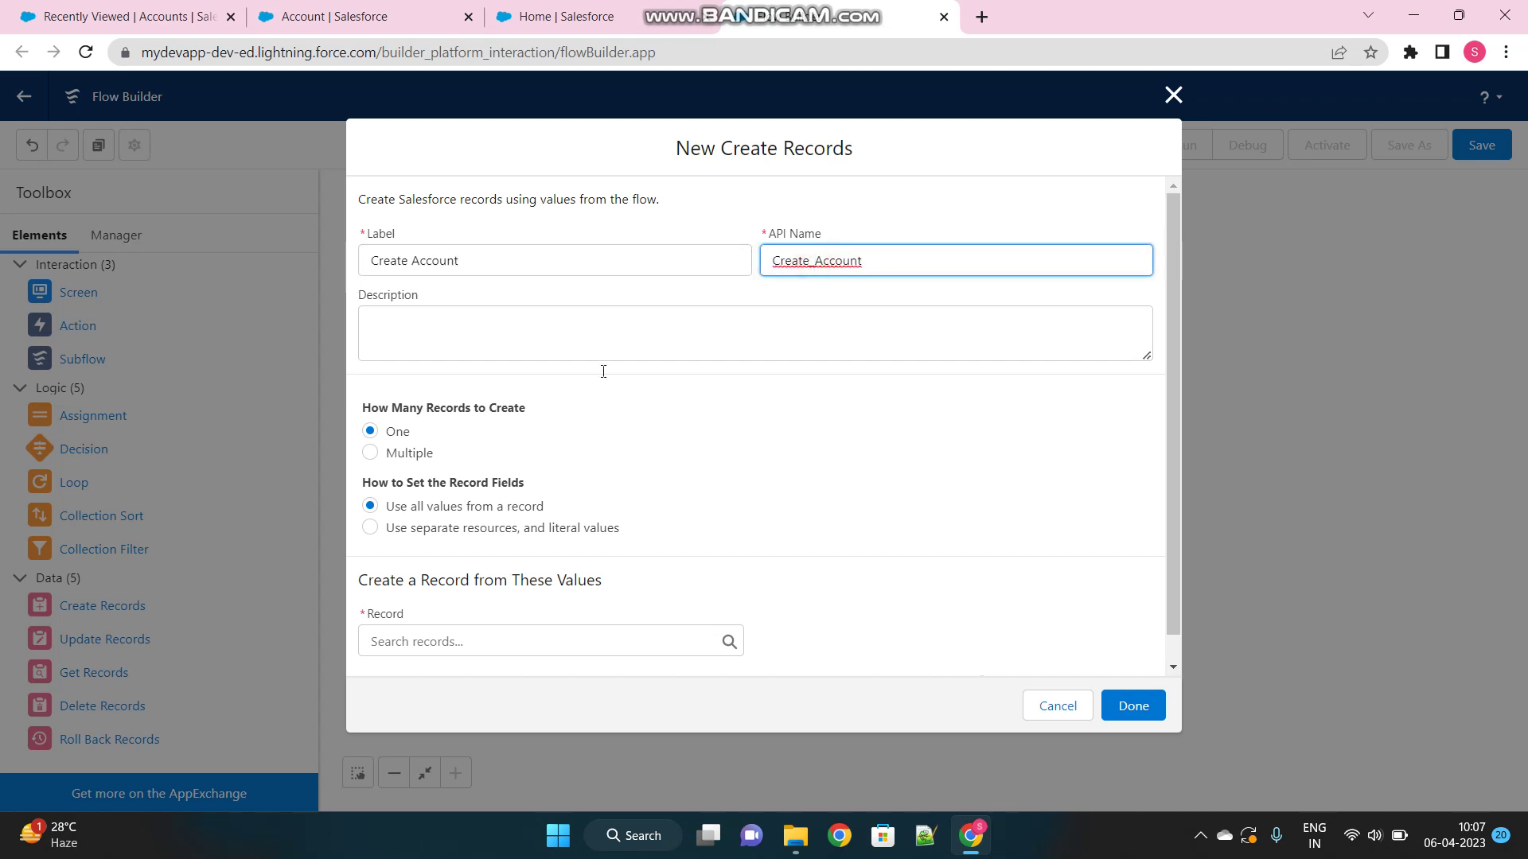
pyautogui.scroll(-1, 501, 465)
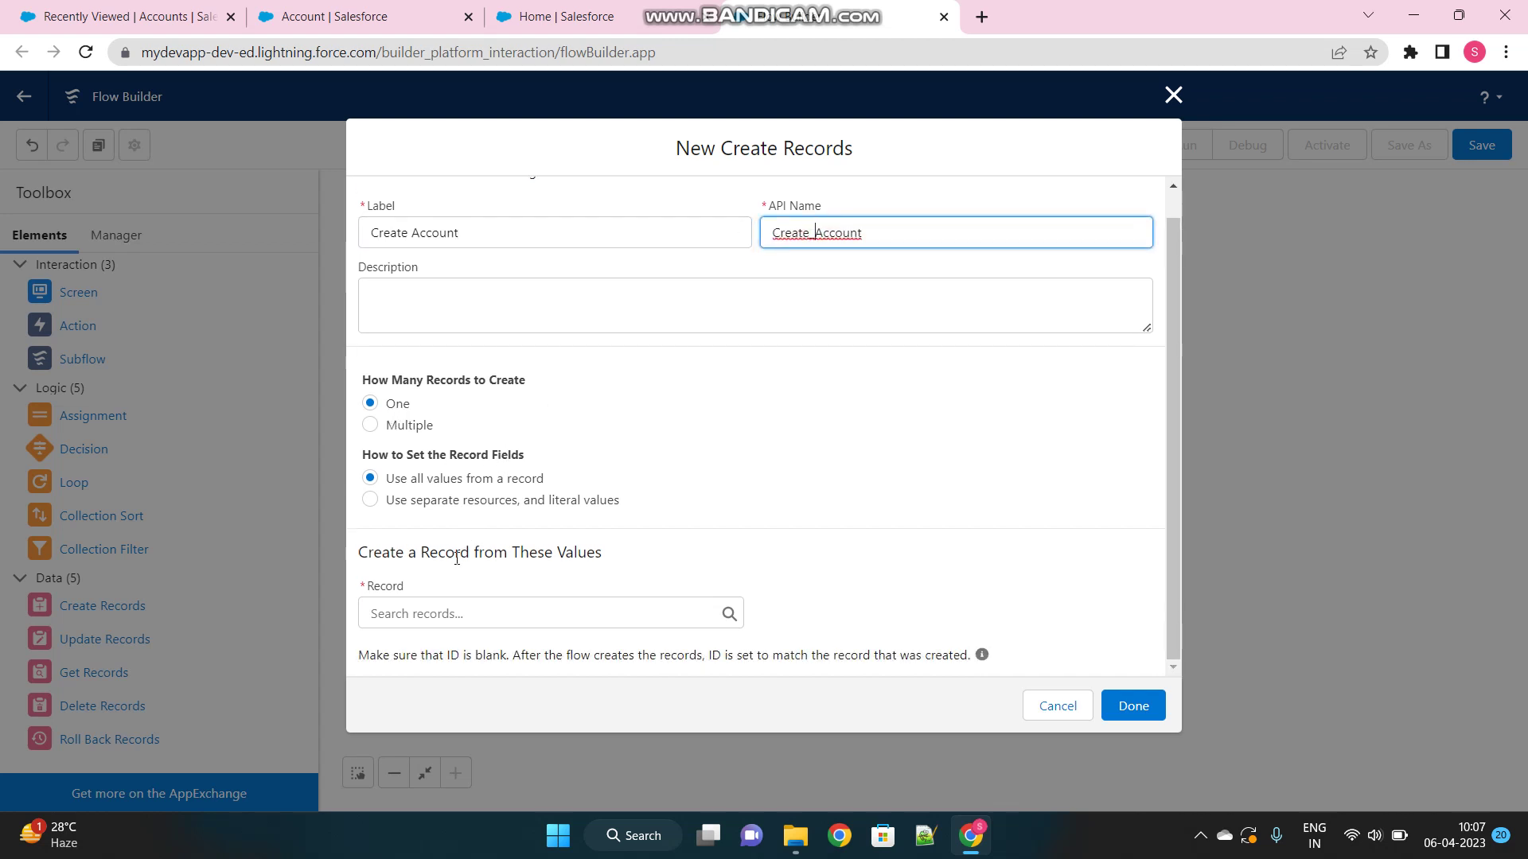
pyautogui.click(370, 501)
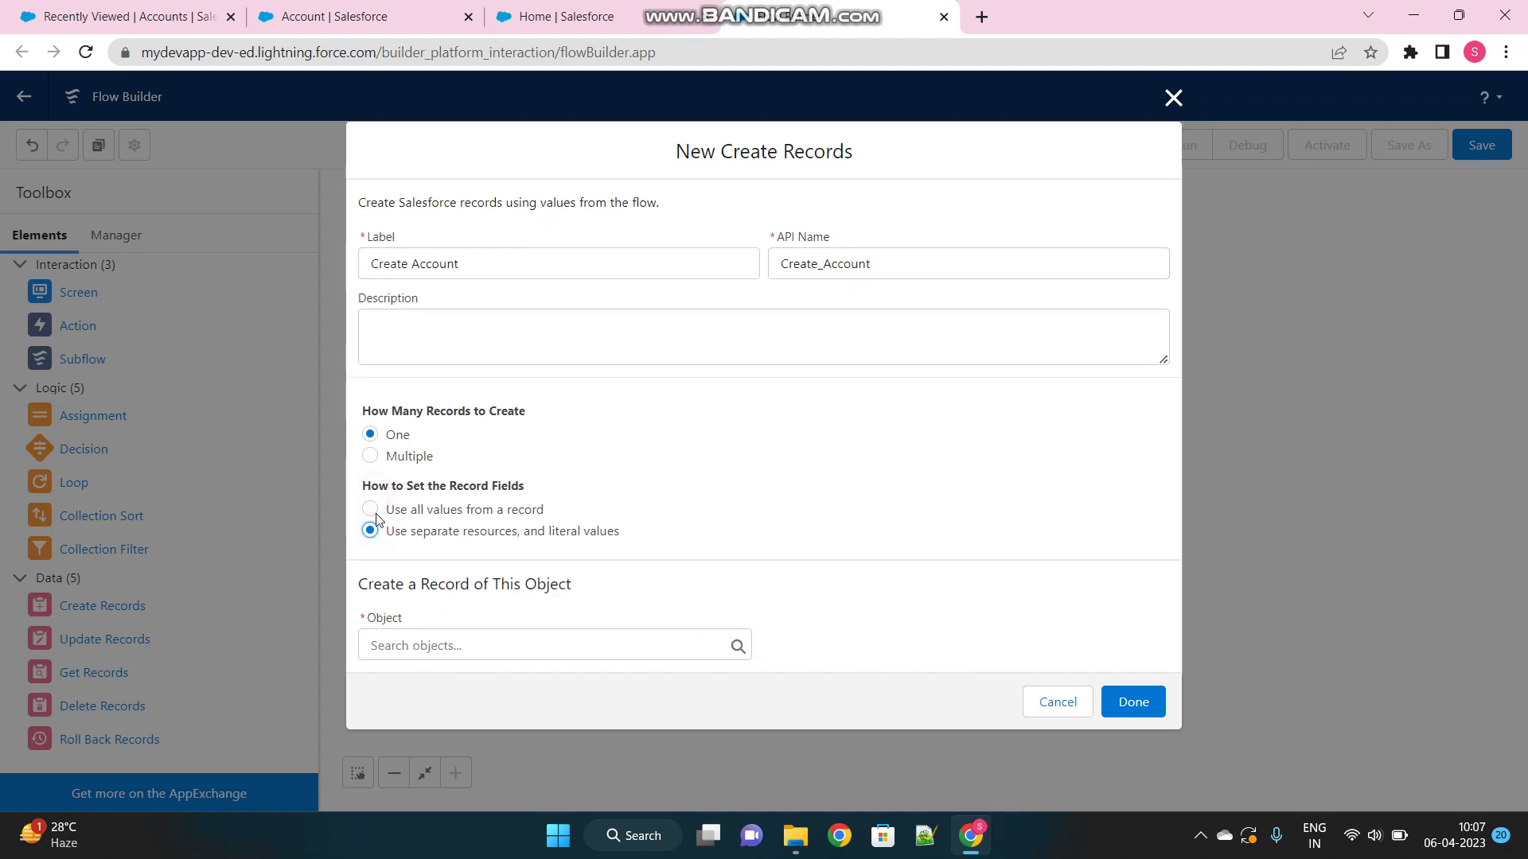
pyautogui.click(436, 656)
pyautogui.write('Accoun')
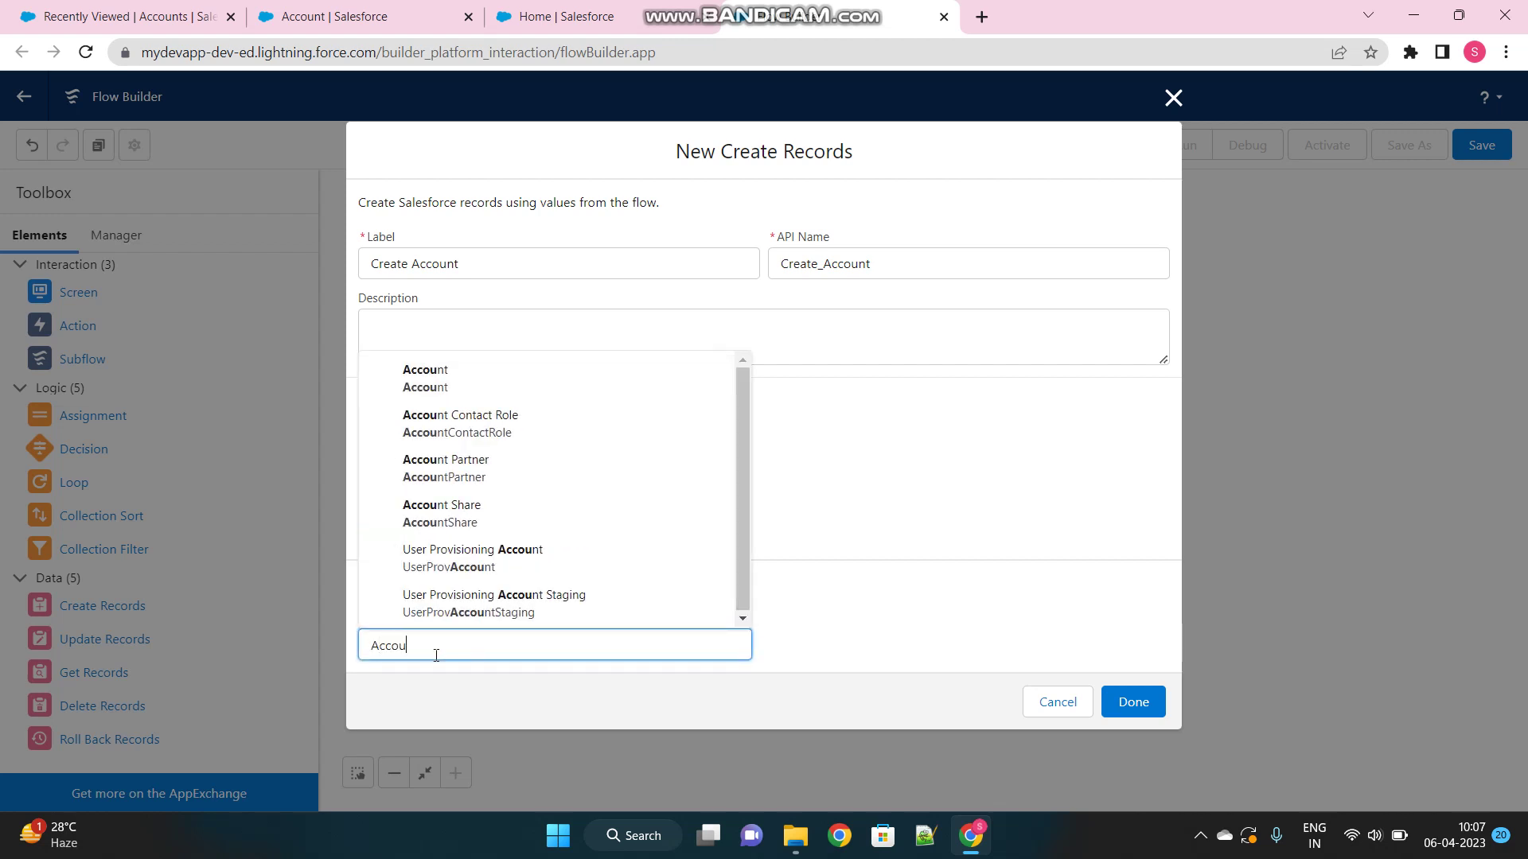
pyautogui.click(452, 377)
# - Set the Account Name field from the Account_Name screen input
pyautogui.scroll(-3, 726, 545)
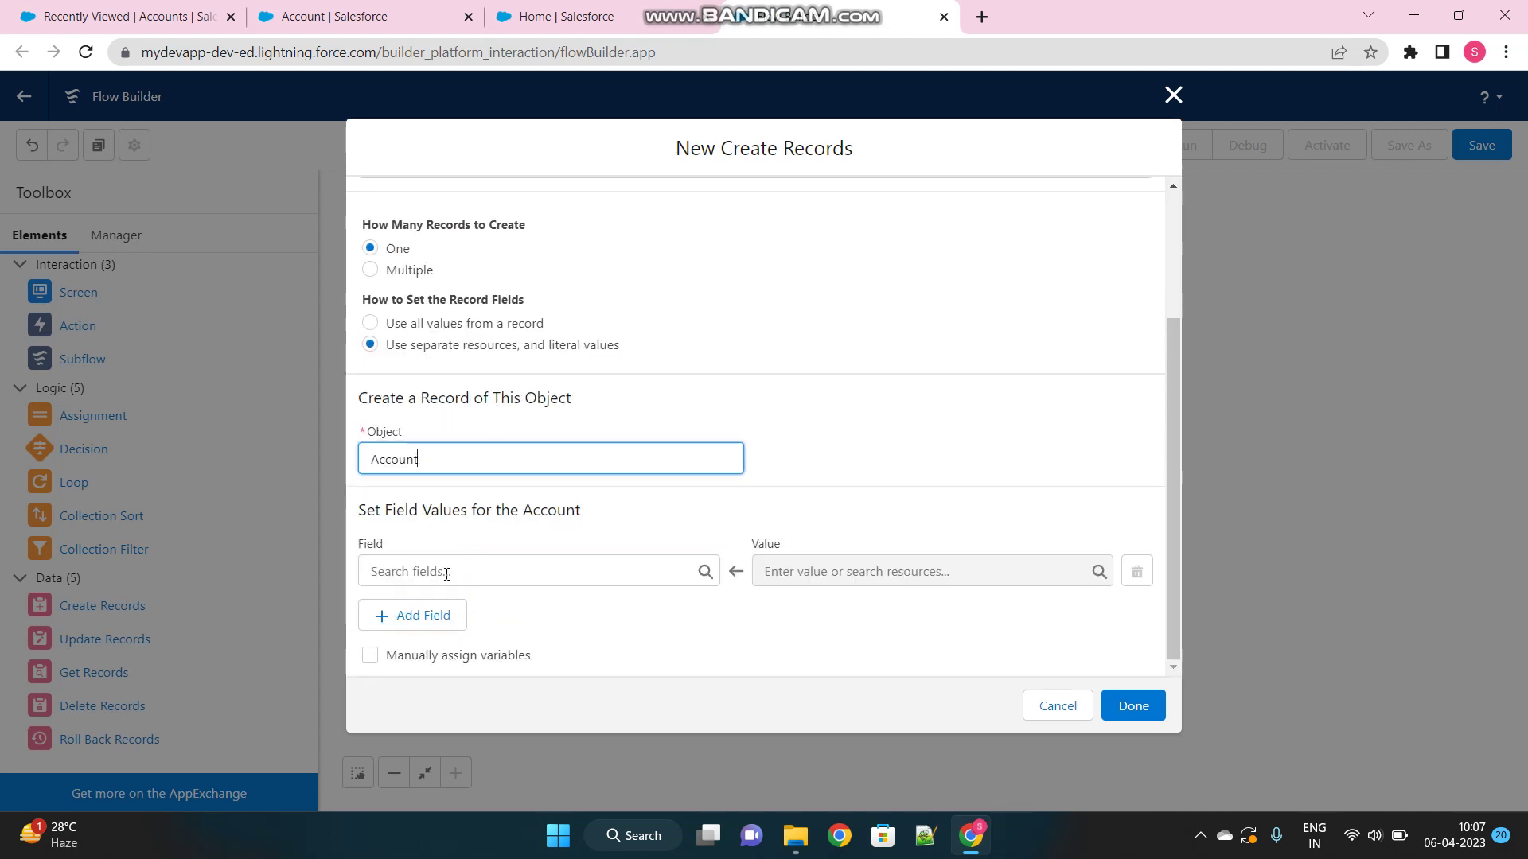
pyautogui.click(444, 573)
pyautogui.write('Name')
pyautogui.click(450, 535)
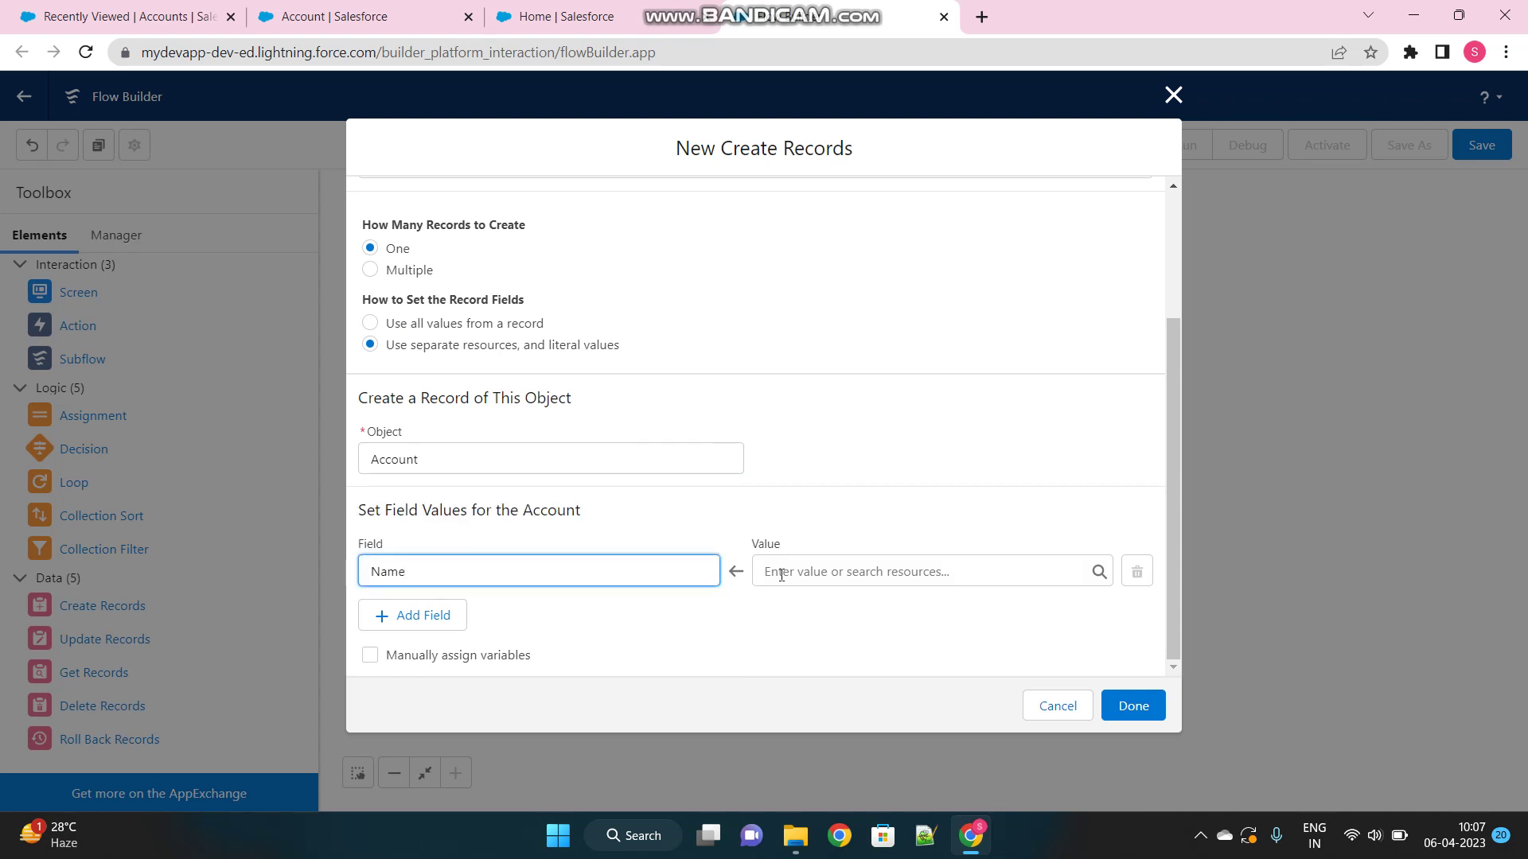
pyautogui.click(811, 570)
pyautogui.scroll(-3, 959, 476)
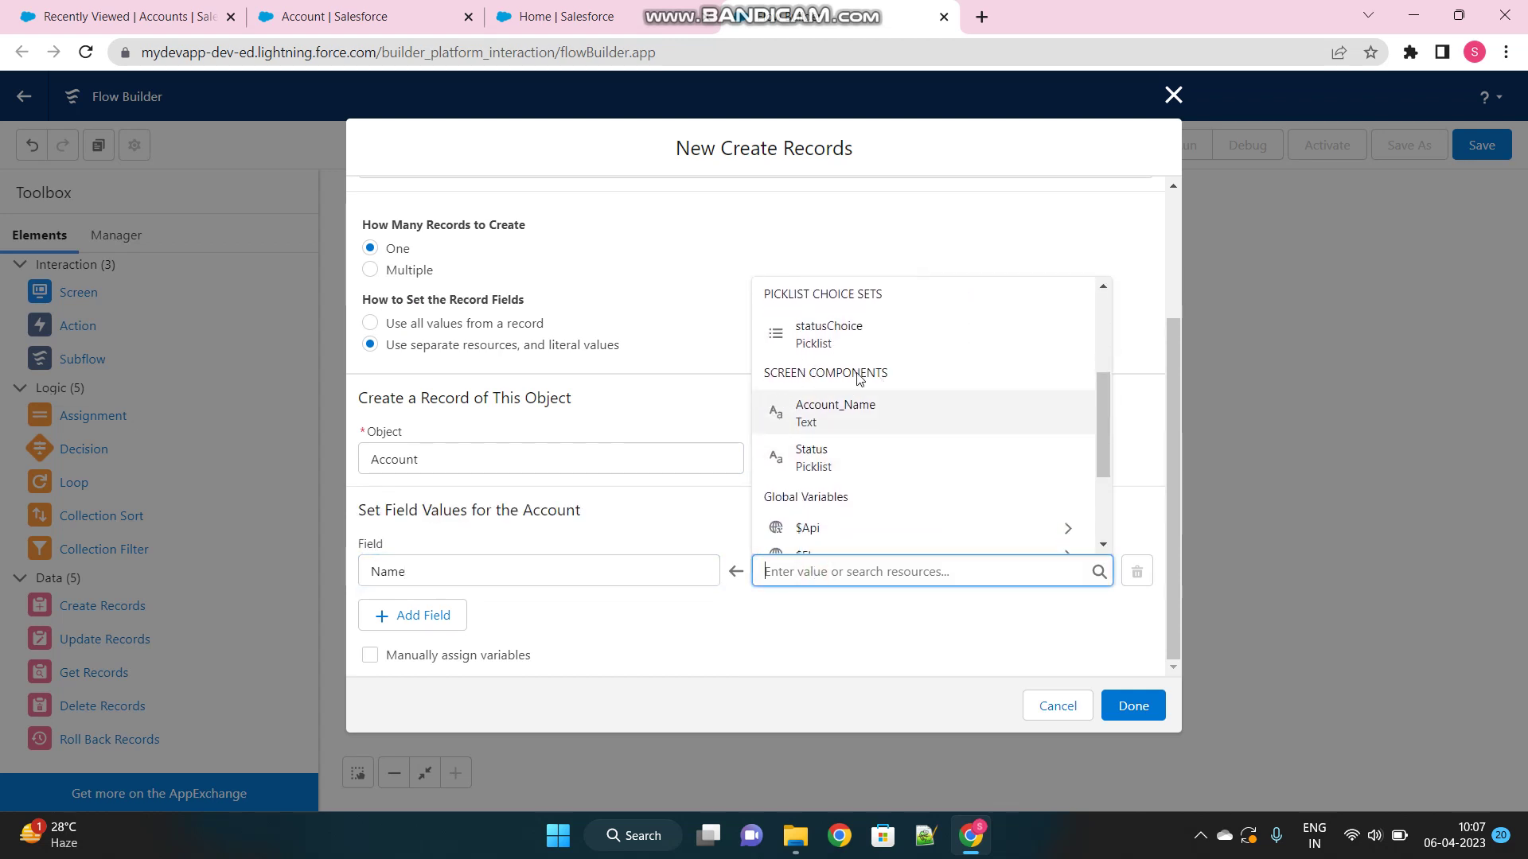
pyautogui.click(814, 426)
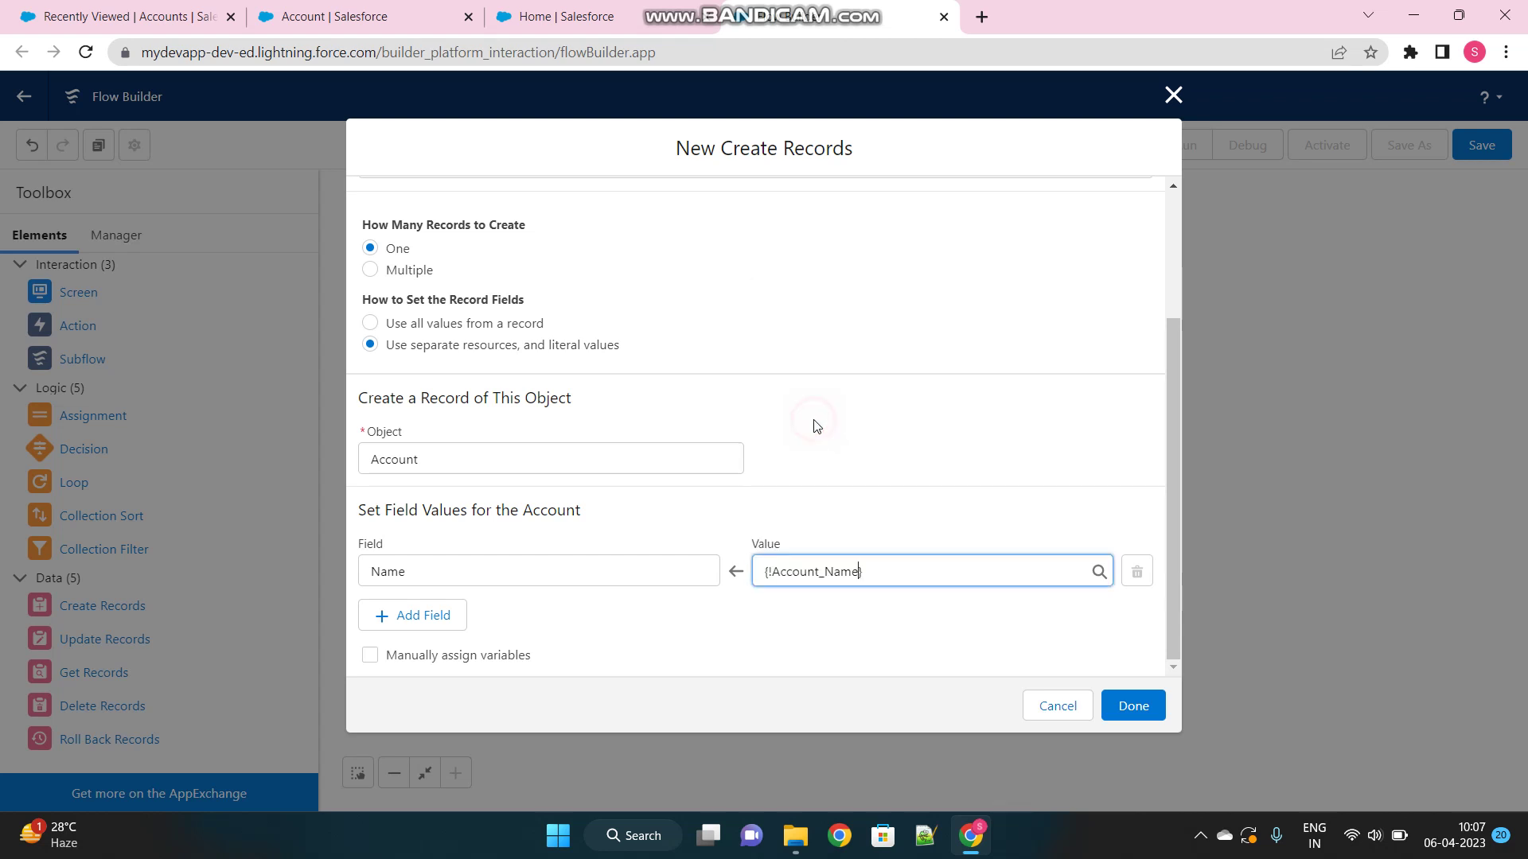
# - Add field Status__c with value {!Status} and save the Create Account element
pyautogui.click(412, 621)
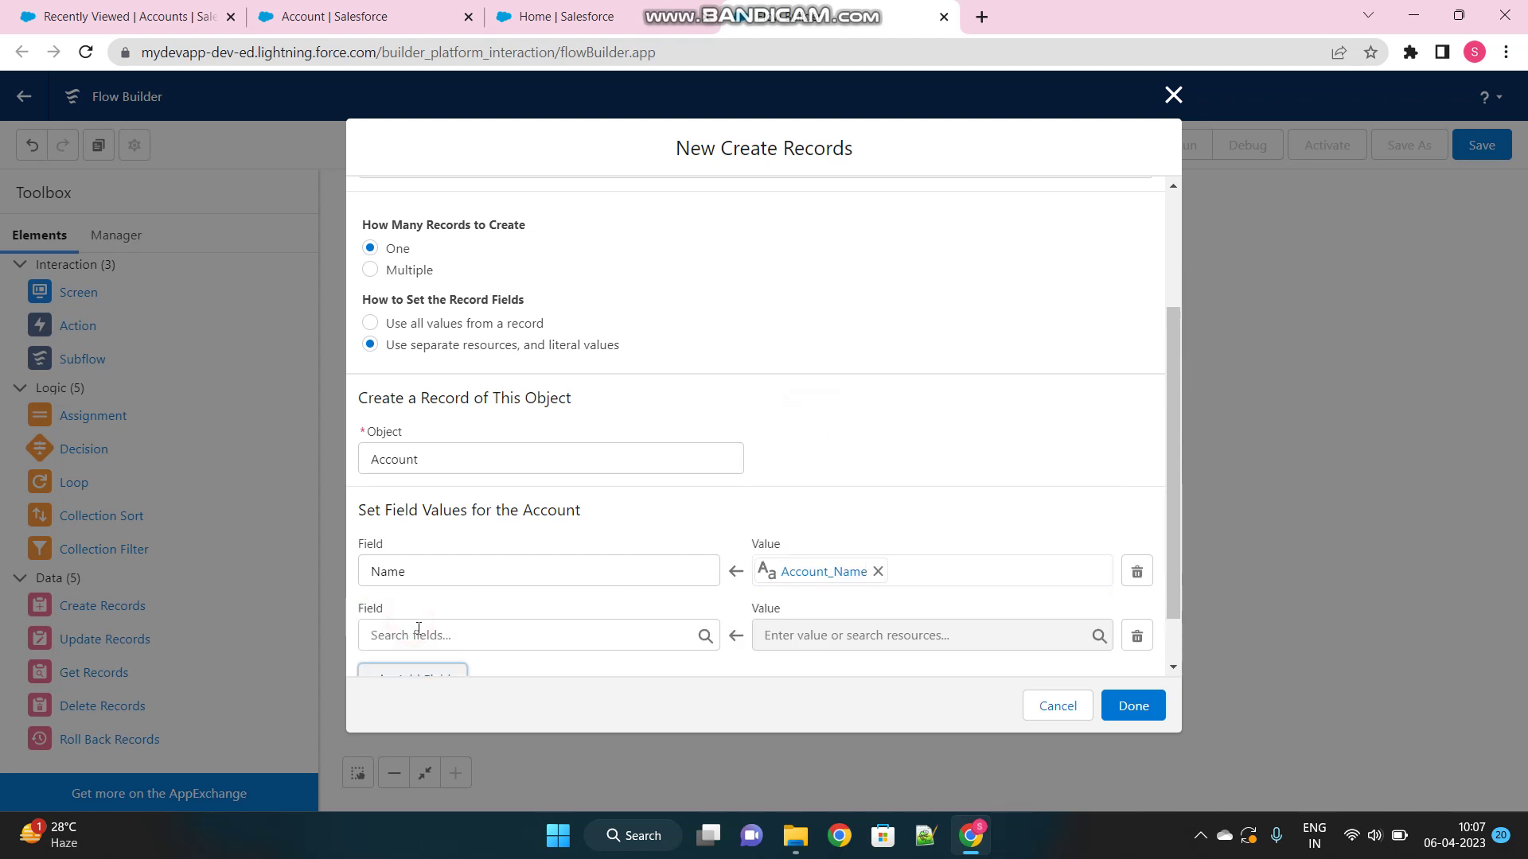
pyautogui.click(418, 634)
pyautogui.write('Statu')
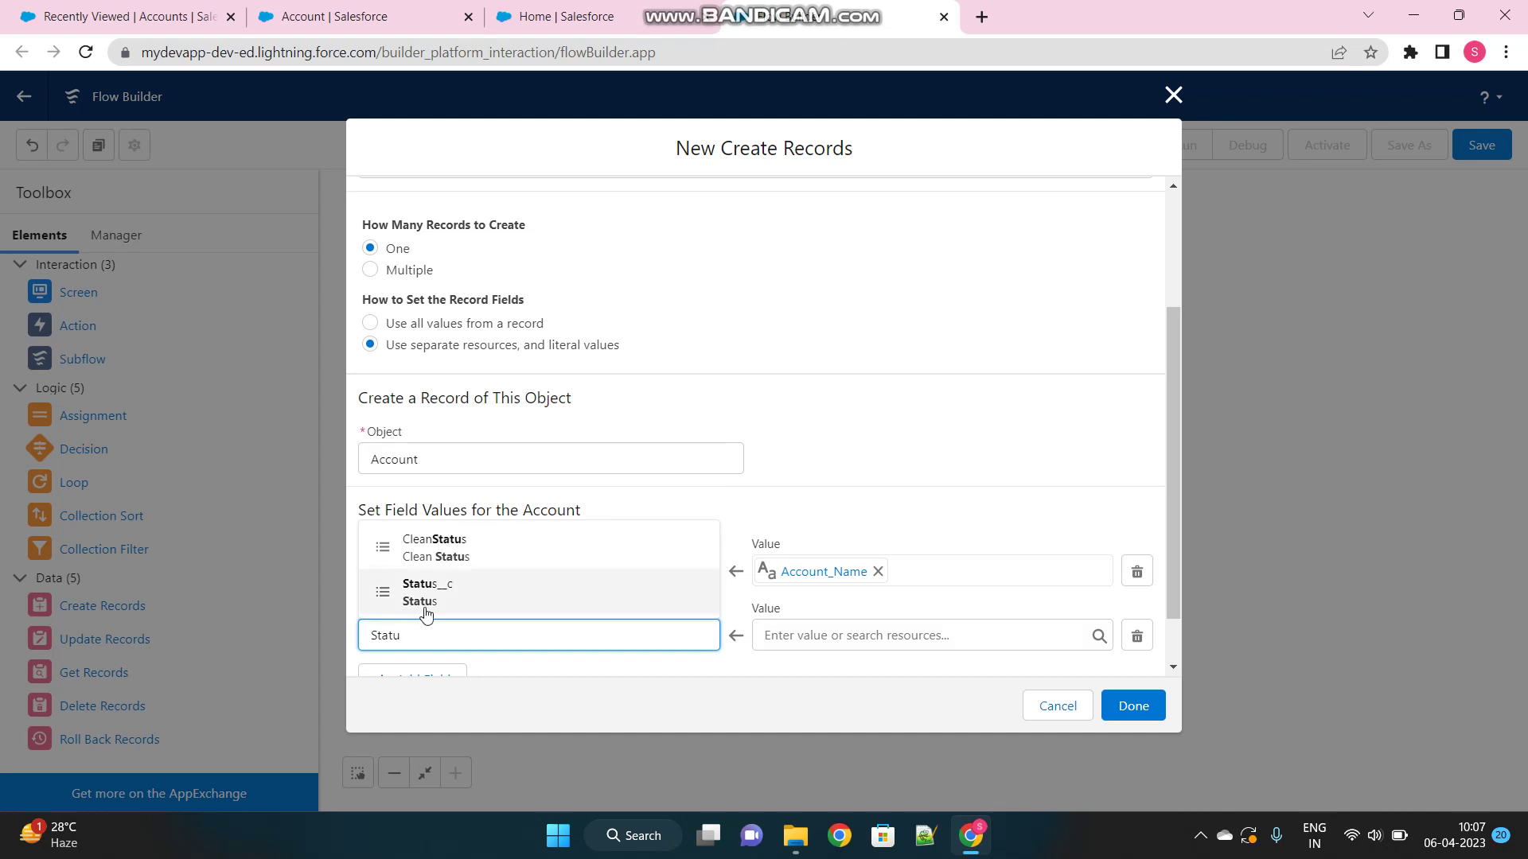
pyautogui.click(432, 602)
pyautogui.scroll(-1, 823, 607)
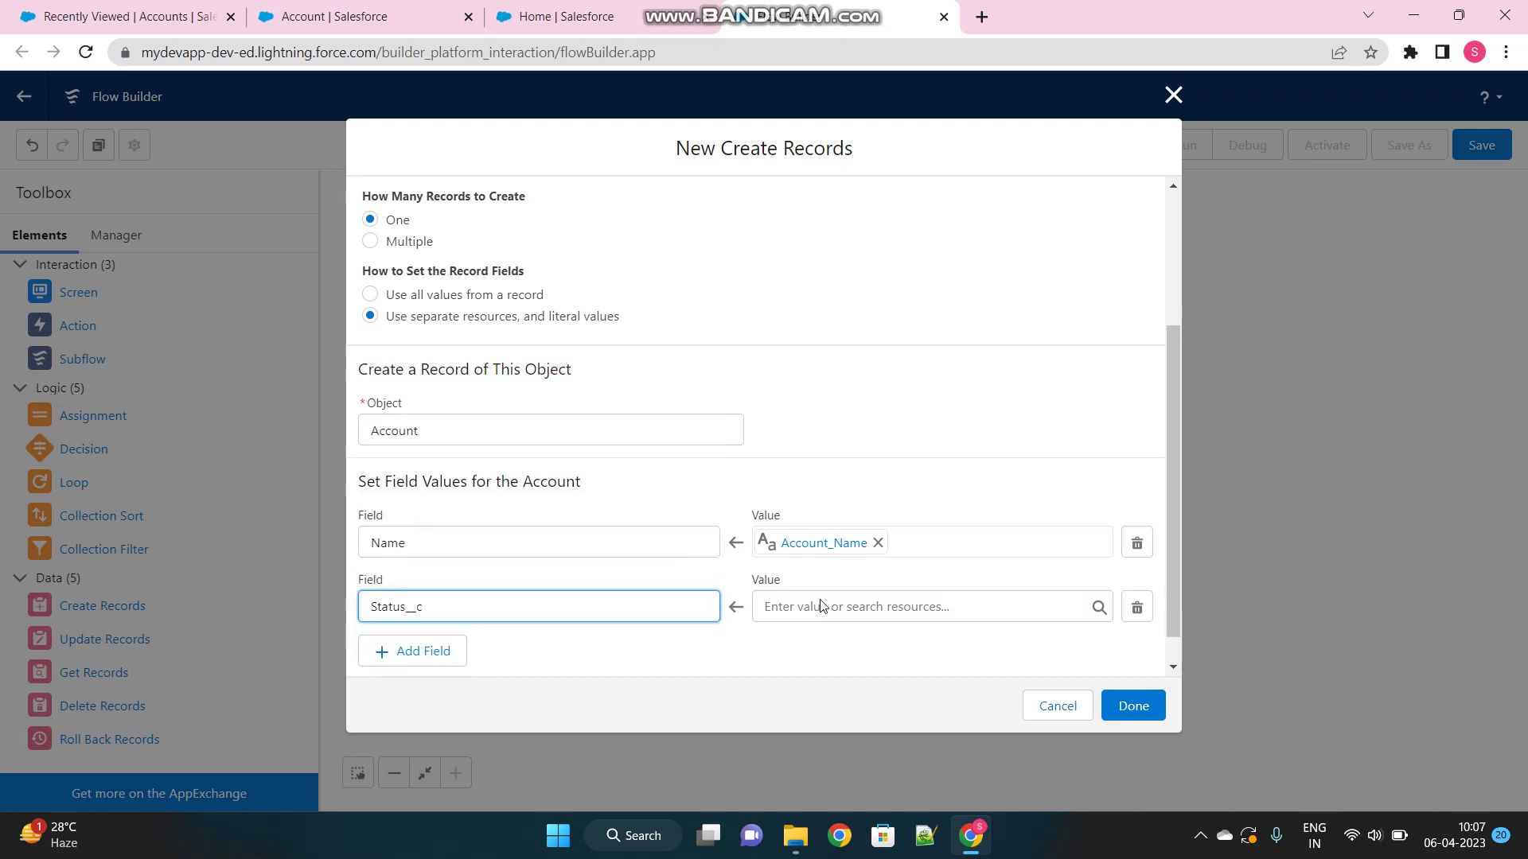
pyautogui.click(809, 571)
pyautogui.scroll(-1, 918, 512)
pyautogui.scroll(-5, 919, 511)
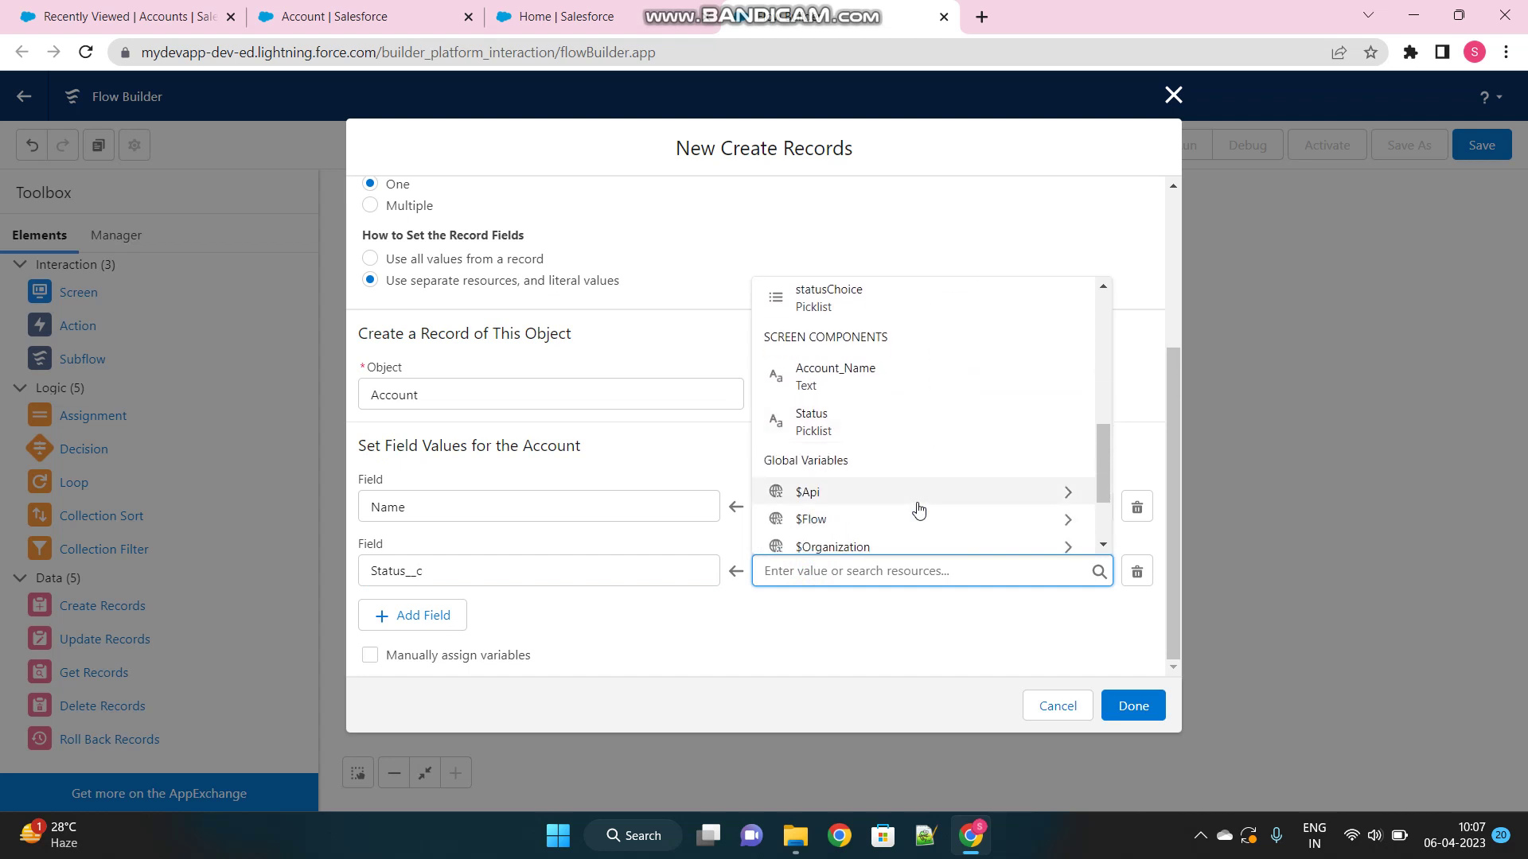
pyautogui.click(840, 428)
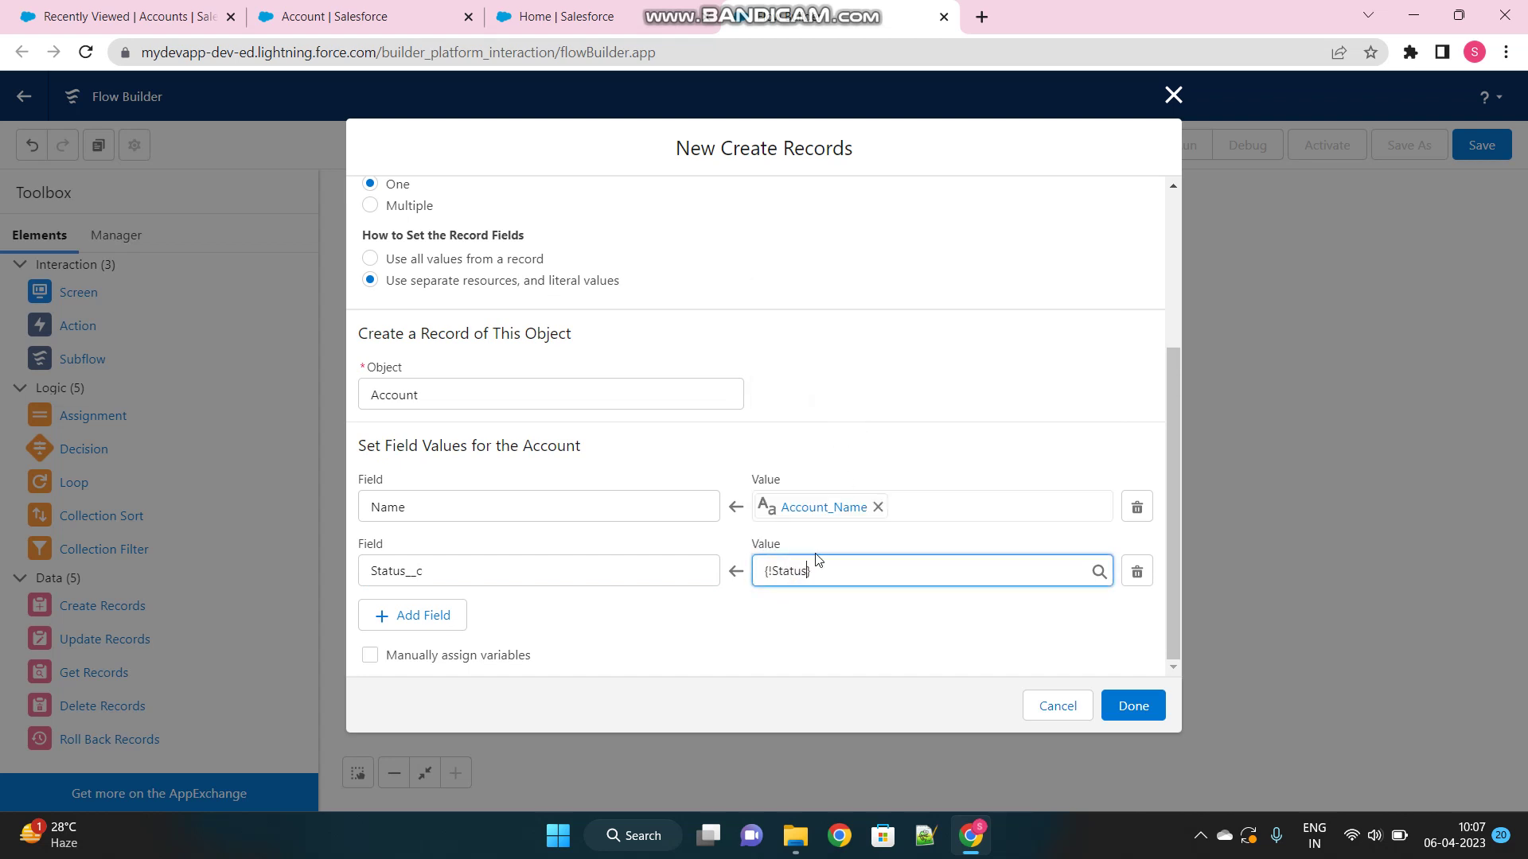
pyautogui.click(740, 605)
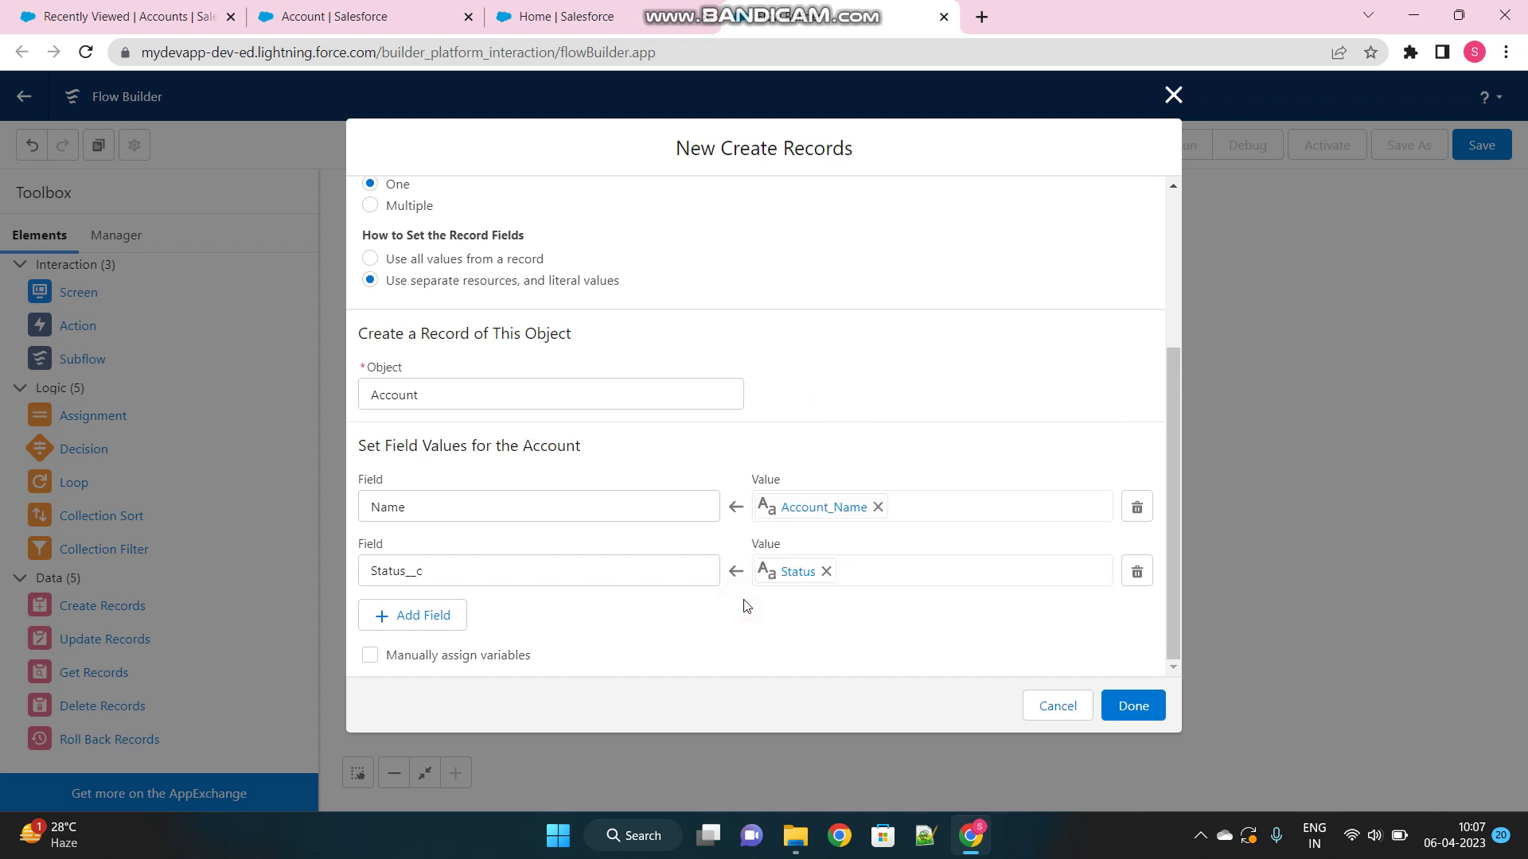
pyautogui.click(1133, 706)
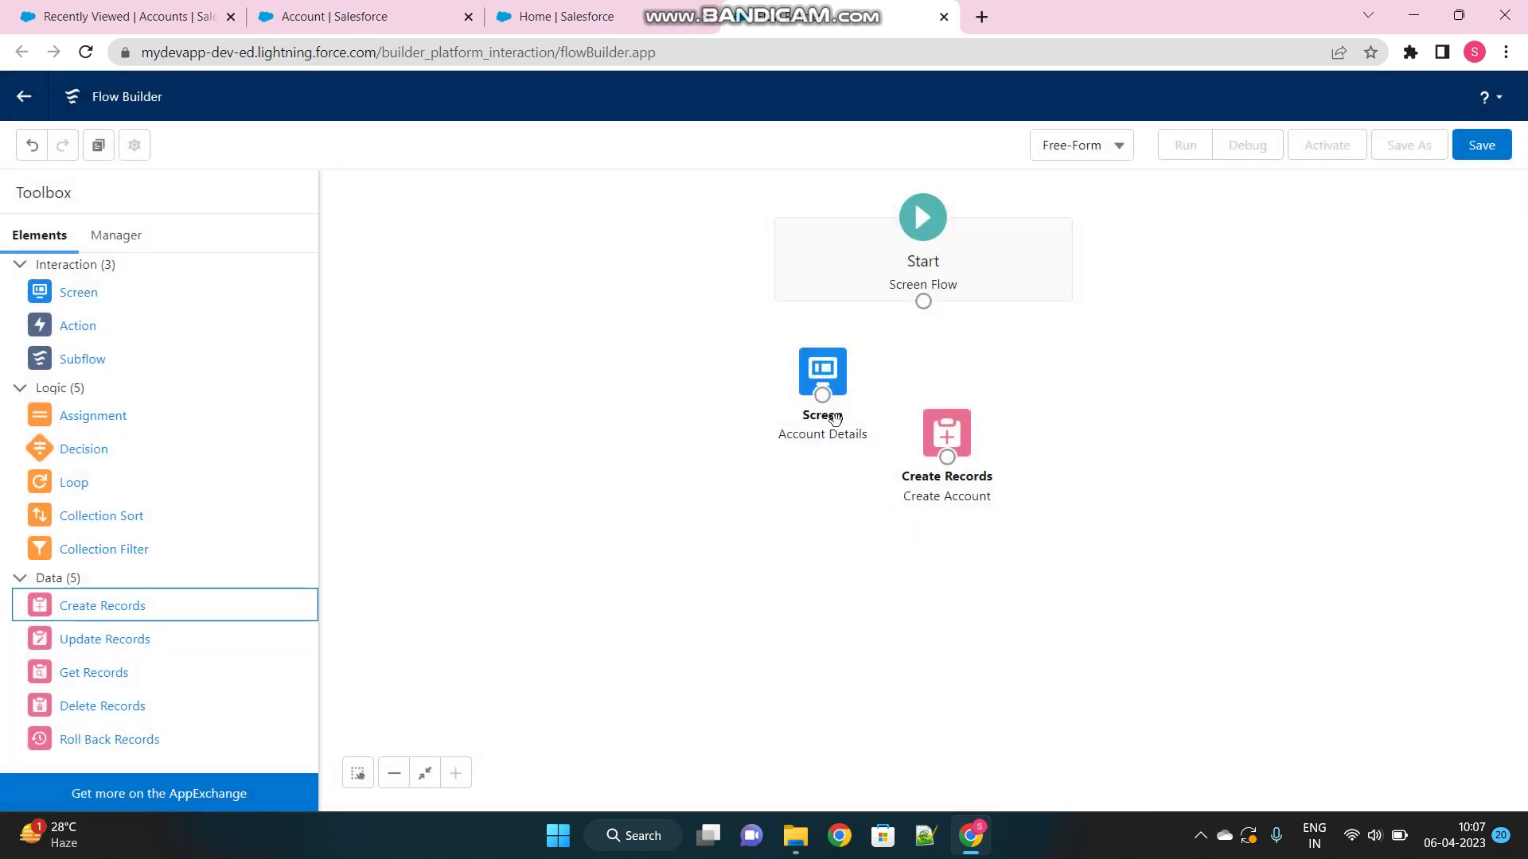
# - Add a screen labelled success below Create Account and place a Display Text component on it
pyautogui.moveTo(959, 432); pyautogui.dragTo(867, 504)
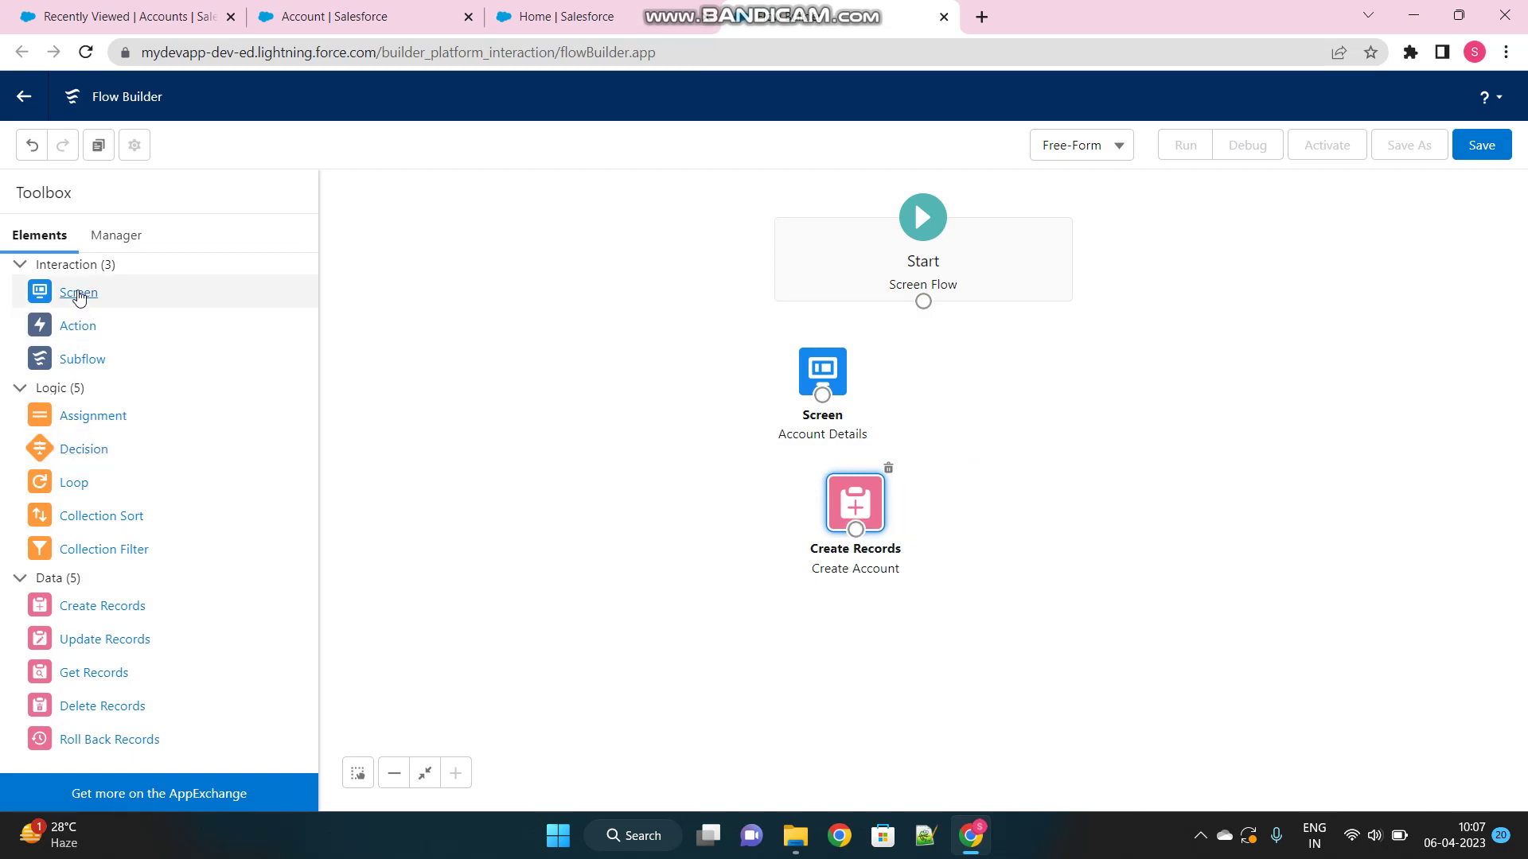
pyautogui.moveTo(78, 298); pyautogui.dragTo(824, 643)
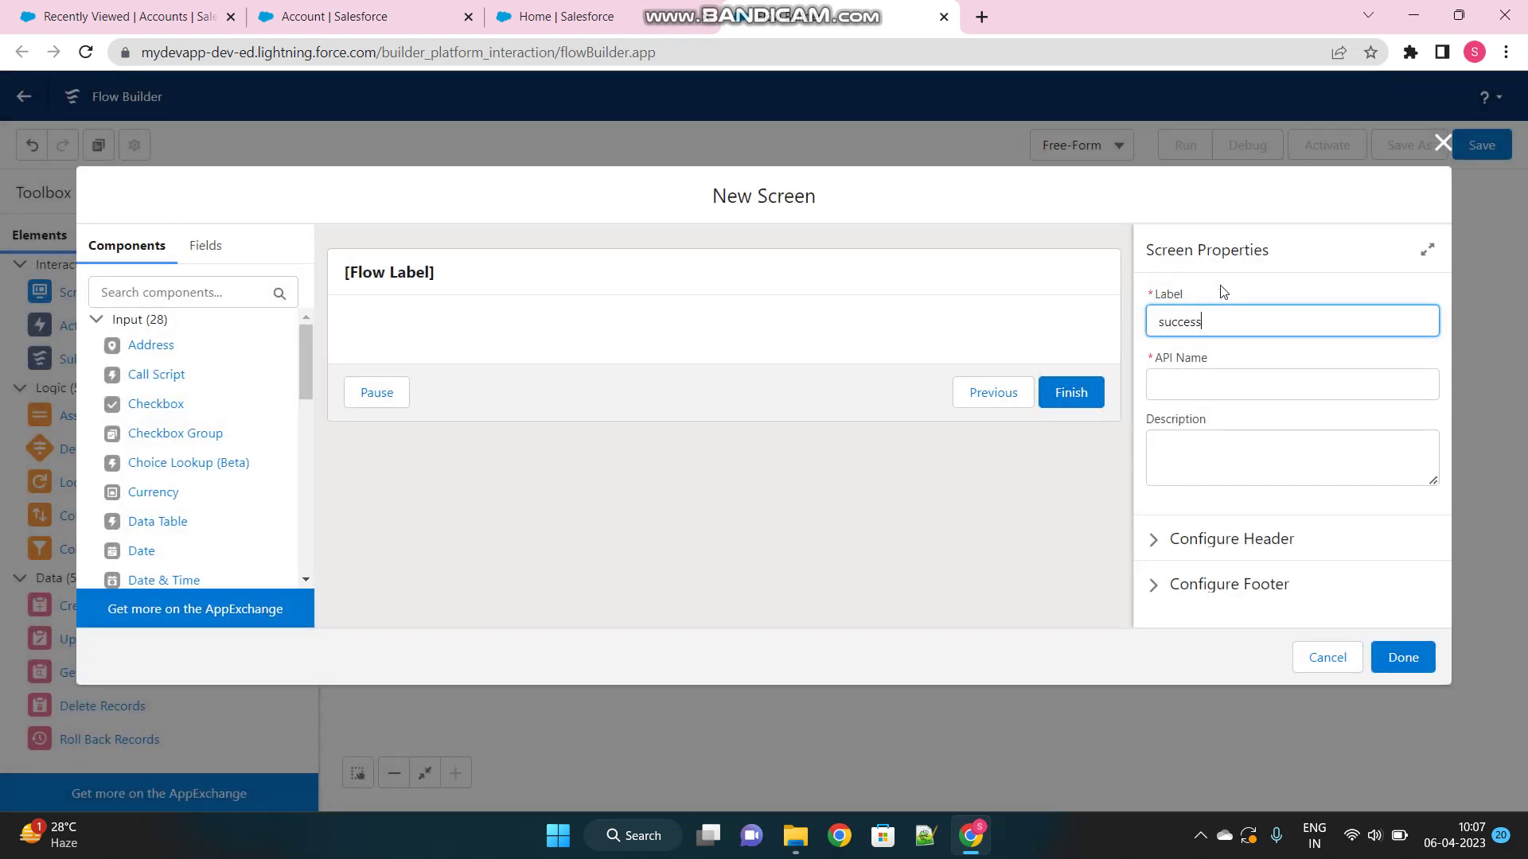
pyautogui.click(1220, 376)
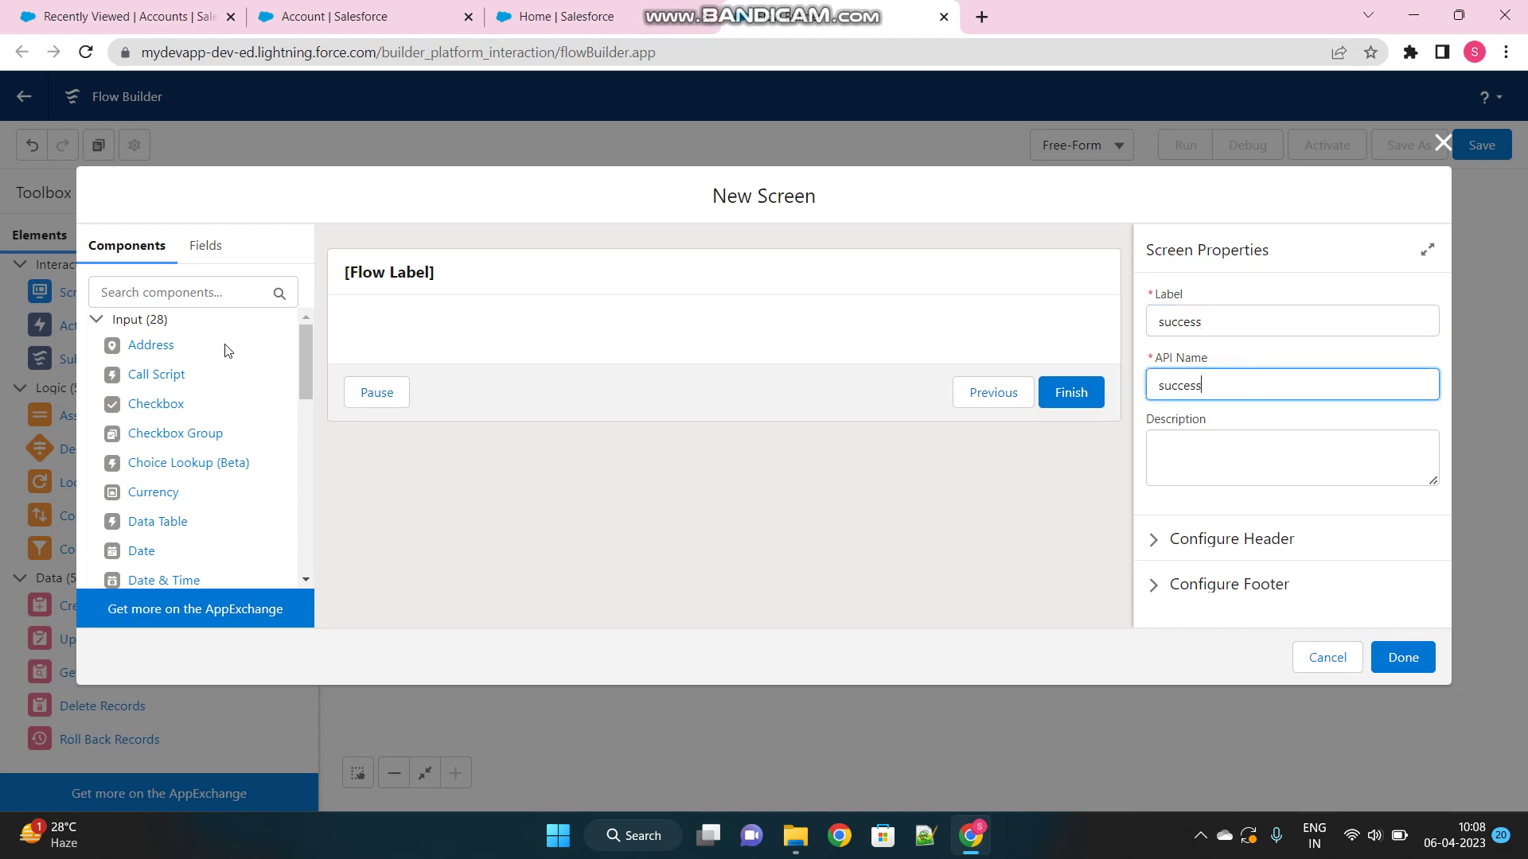
pyautogui.click(161, 291)
pyautogui.write('displ')
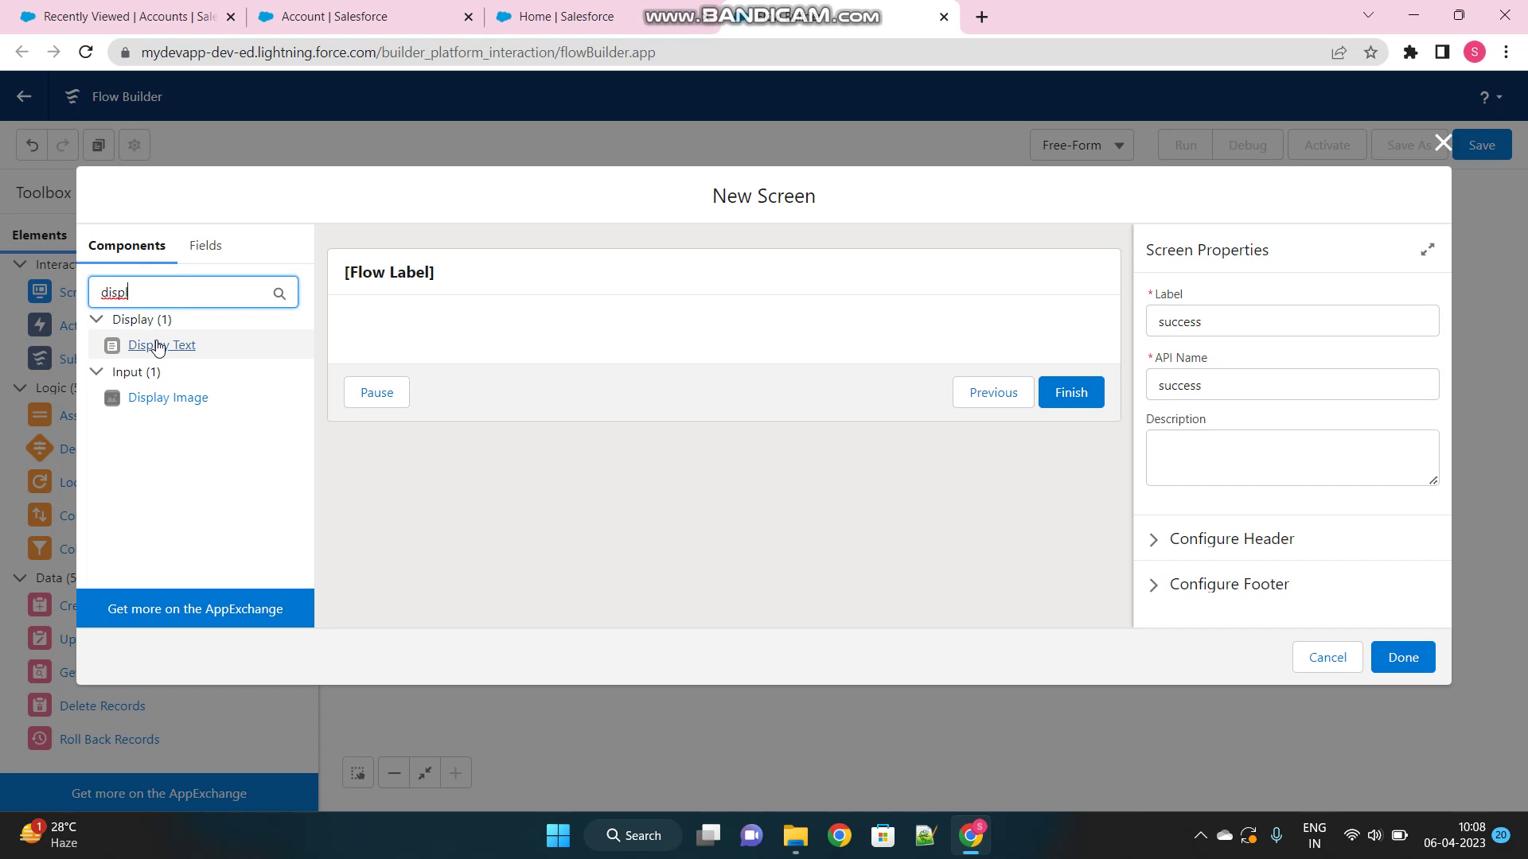
pyautogui.moveTo(154, 345); pyautogui.dragTo(435, 335)
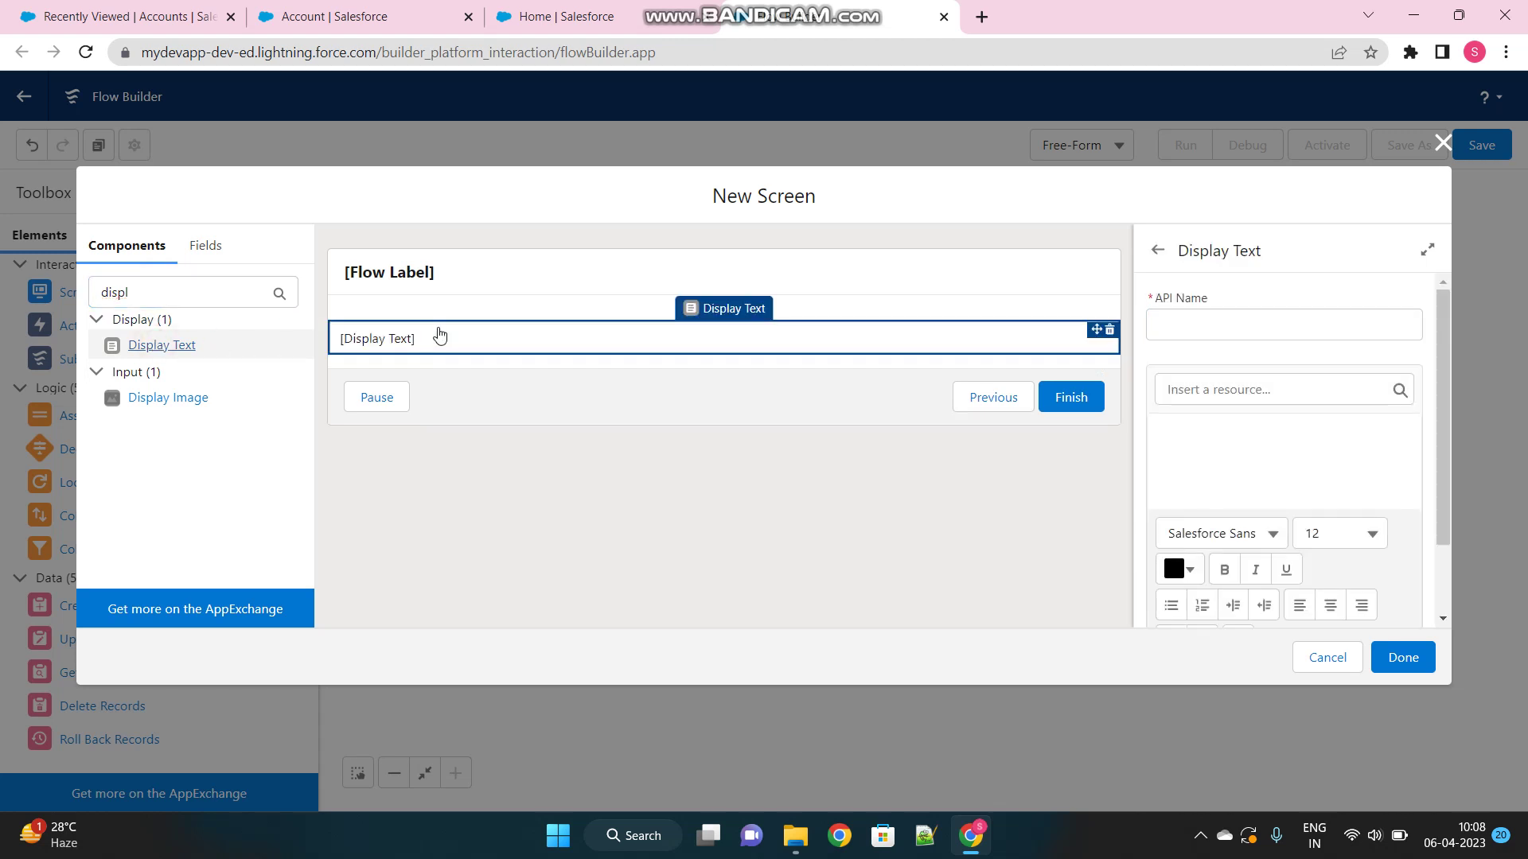
# - Name the Display Text successMessage with green text 'Account Created Successfully' and finish the screen
pyautogui.click(1210, 317)
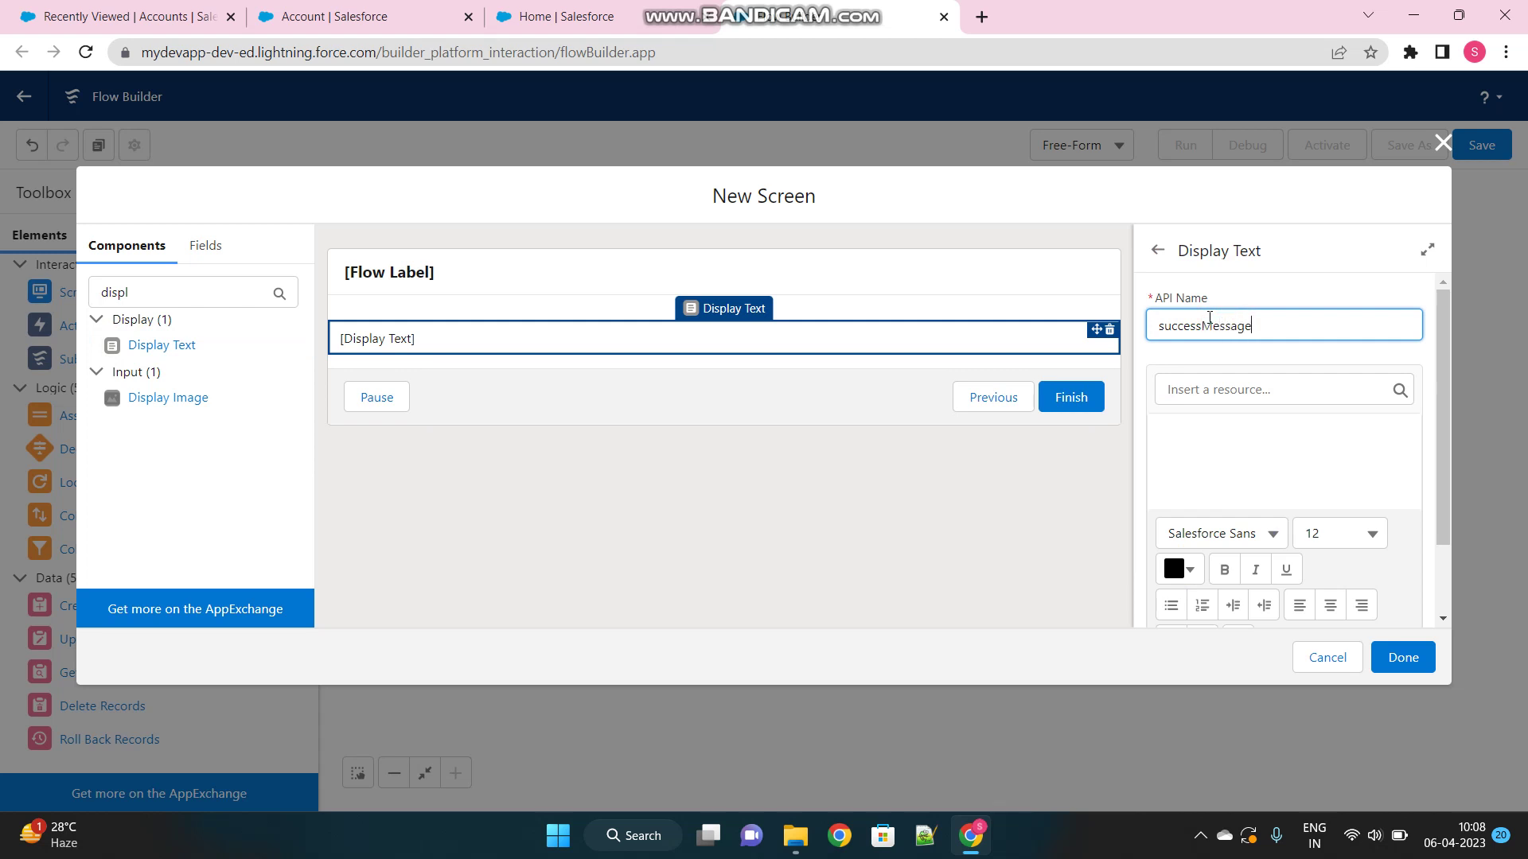
pyautogui.click(1184, 448)
pyautogui.write('Account')
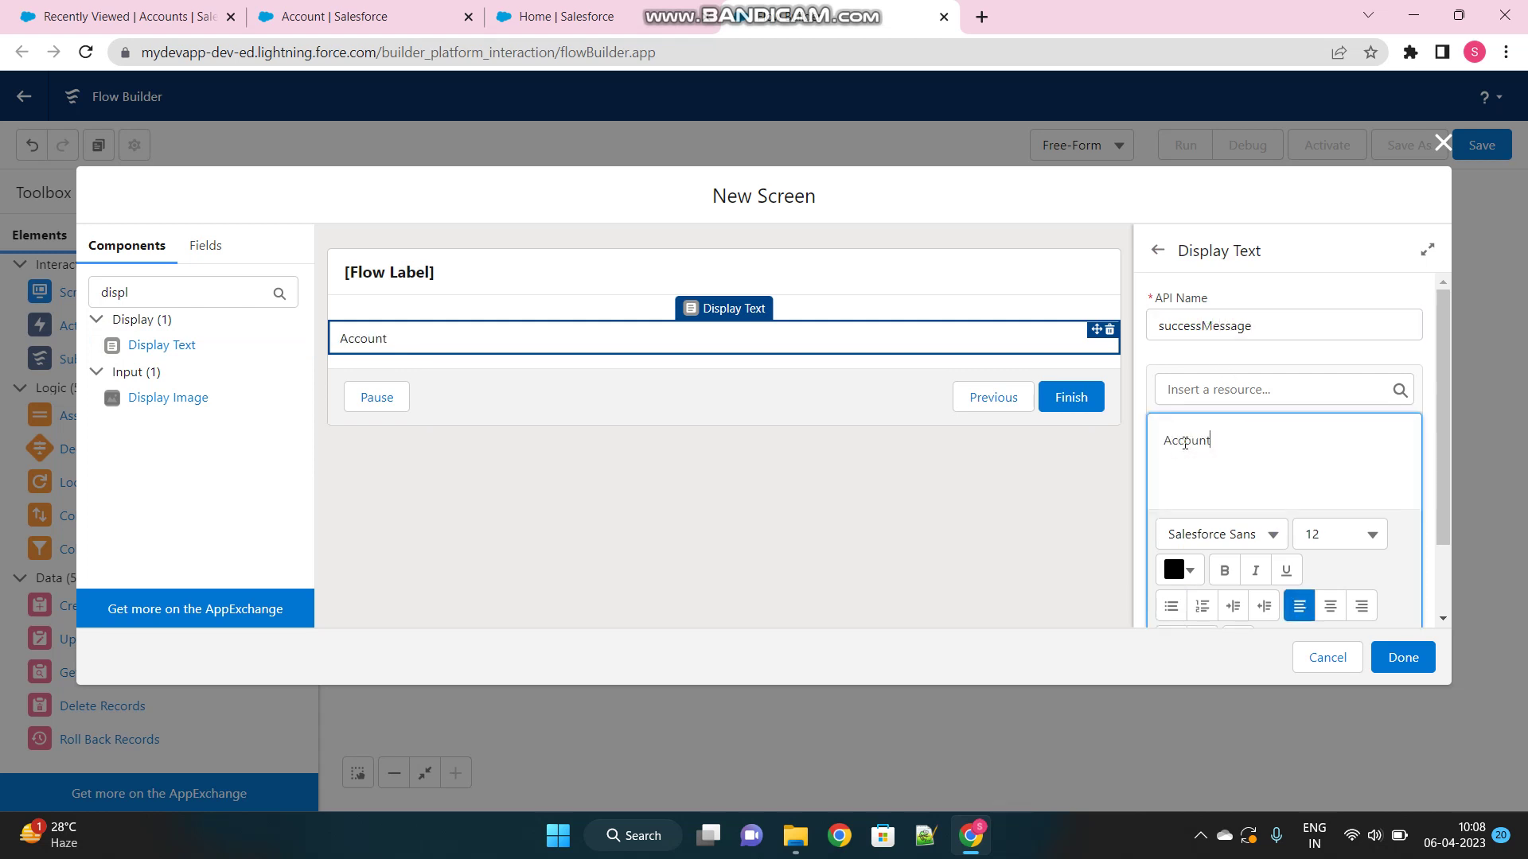
pyautogui.write(' Created Successfully')
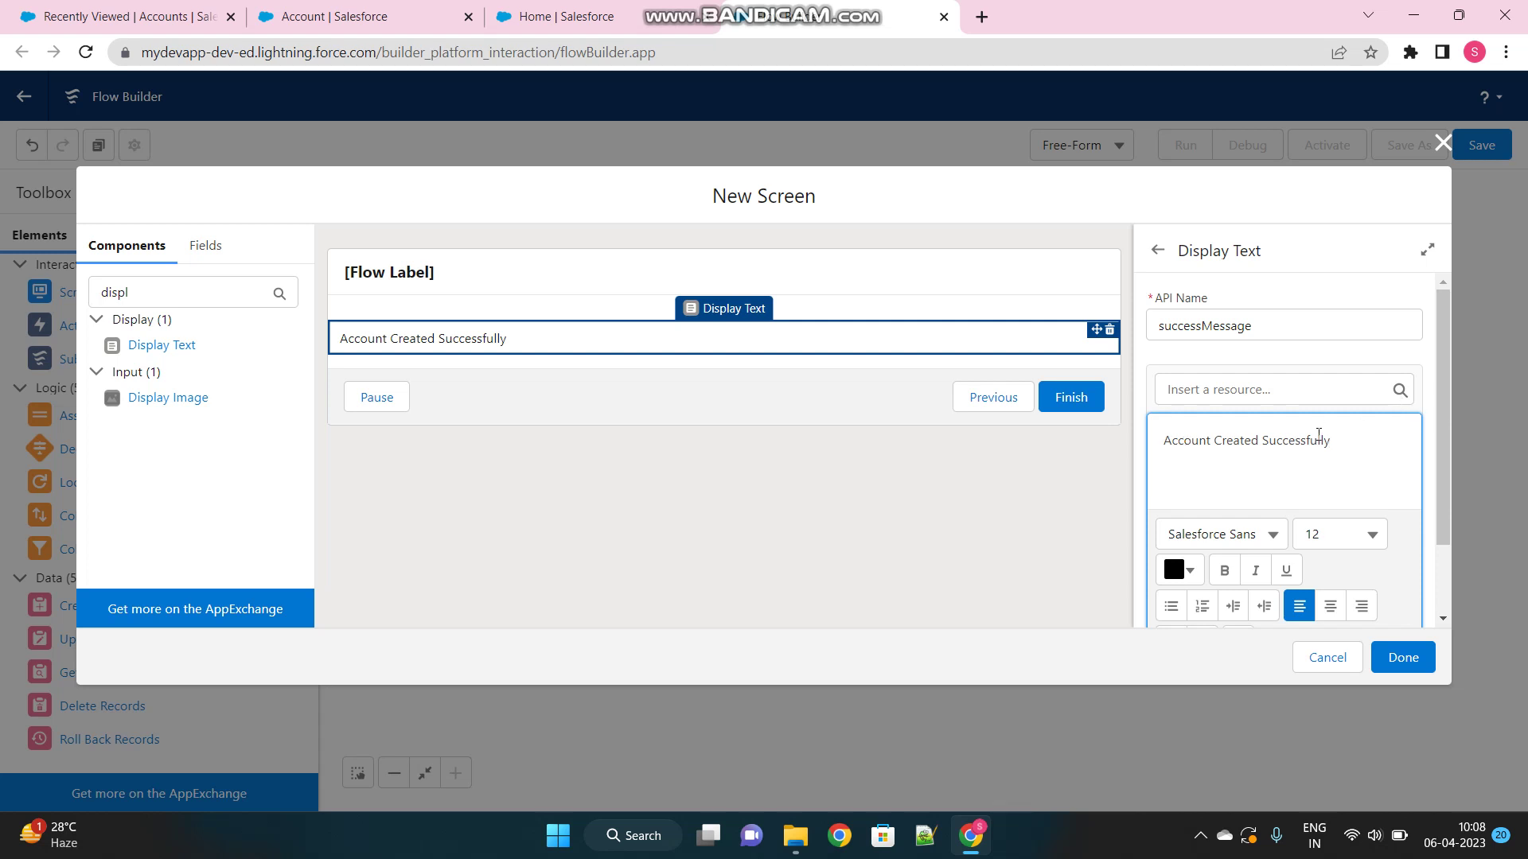
pyautogui.moveTo(1345, 444); pyautogui.dragTo(1155, 451)
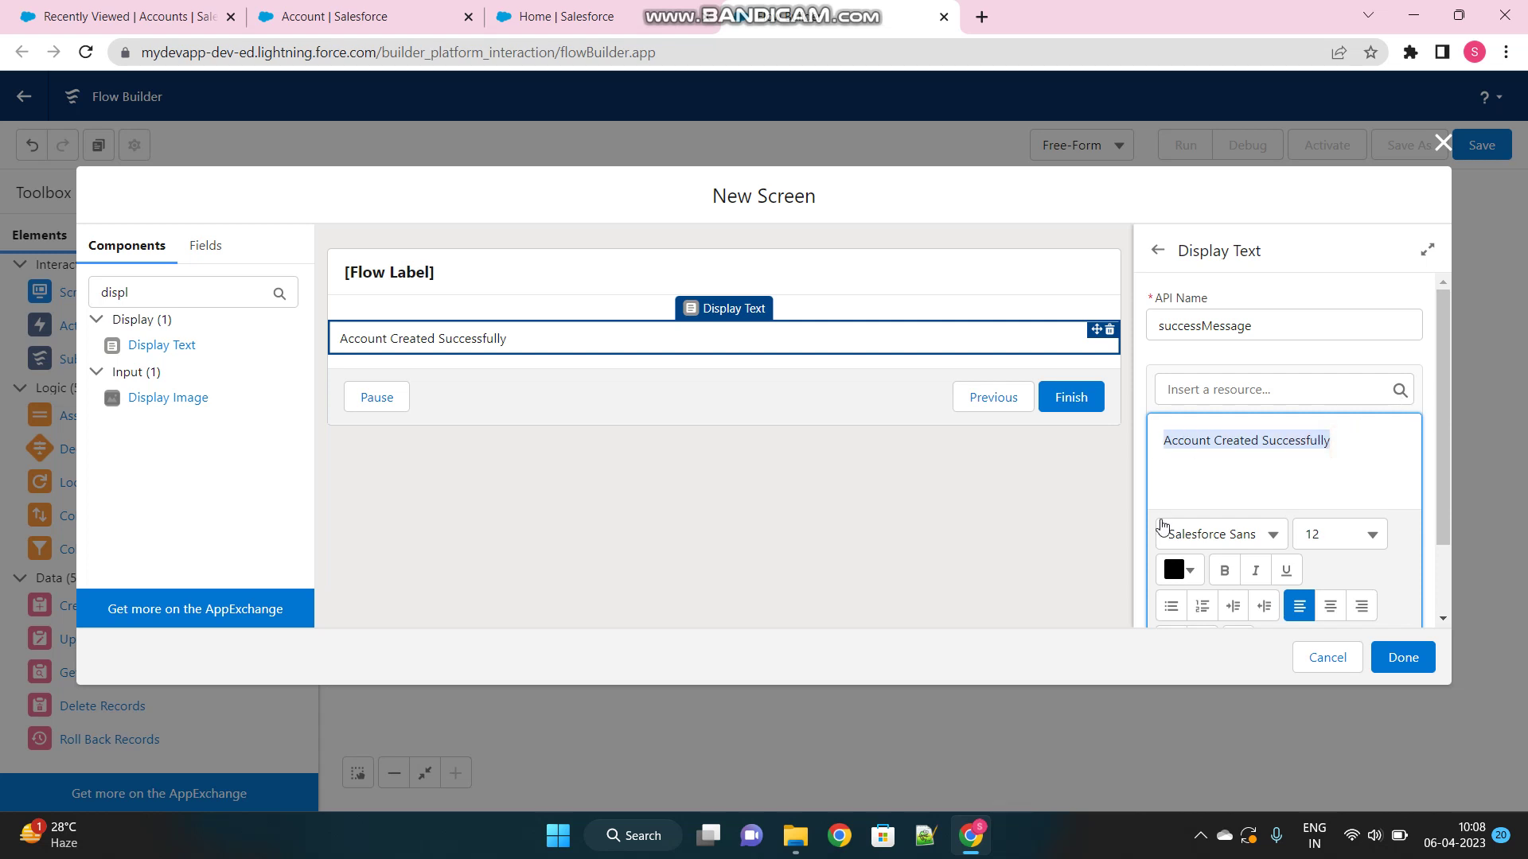
pyautogui.click(1179, 570)
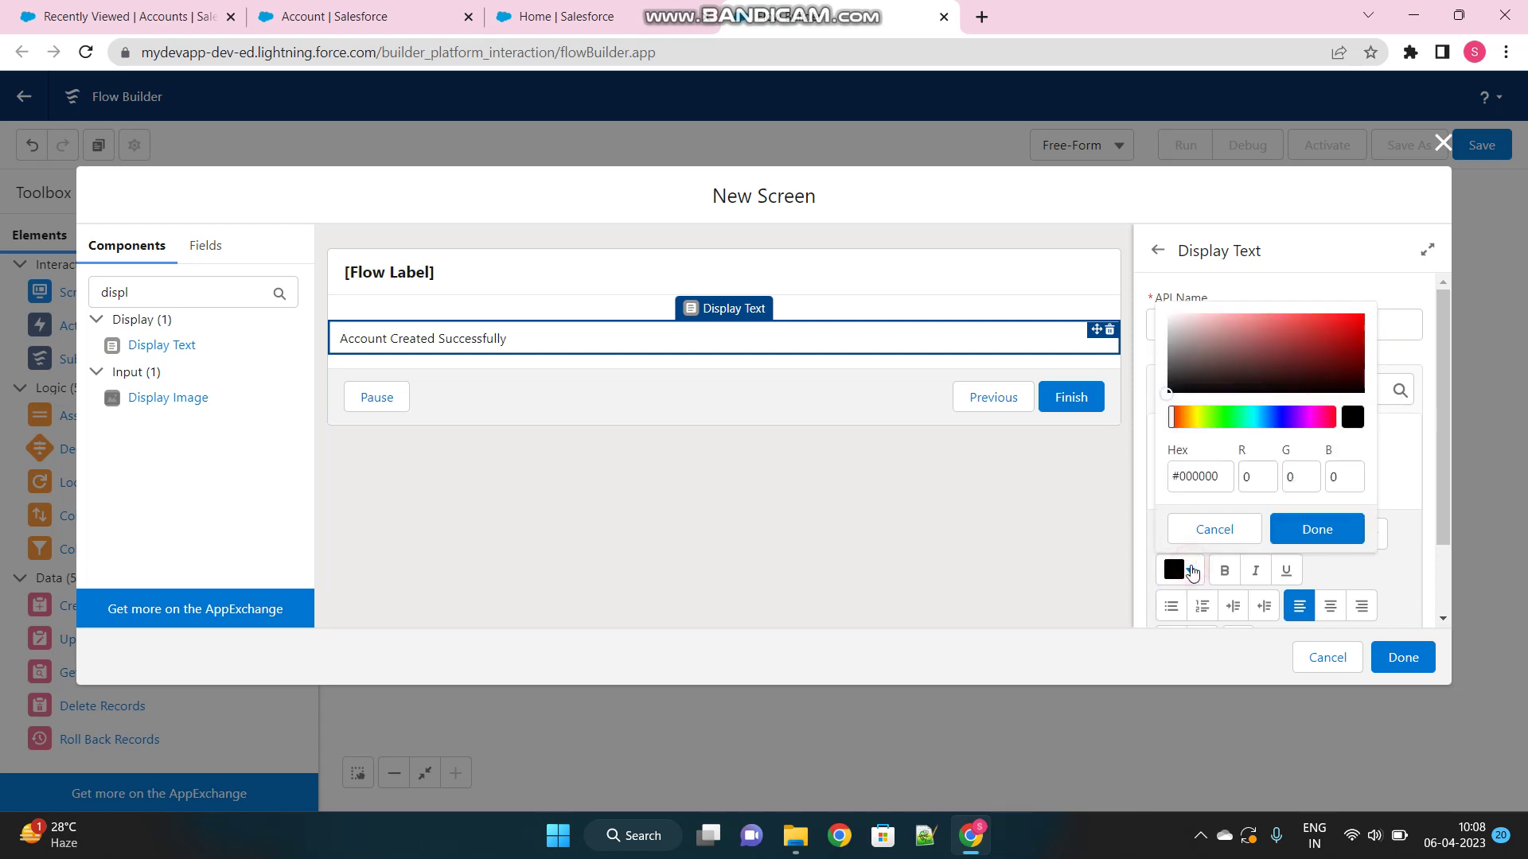
pyautogui.click(1246, 412)
pyautogui.click(1230, 413)
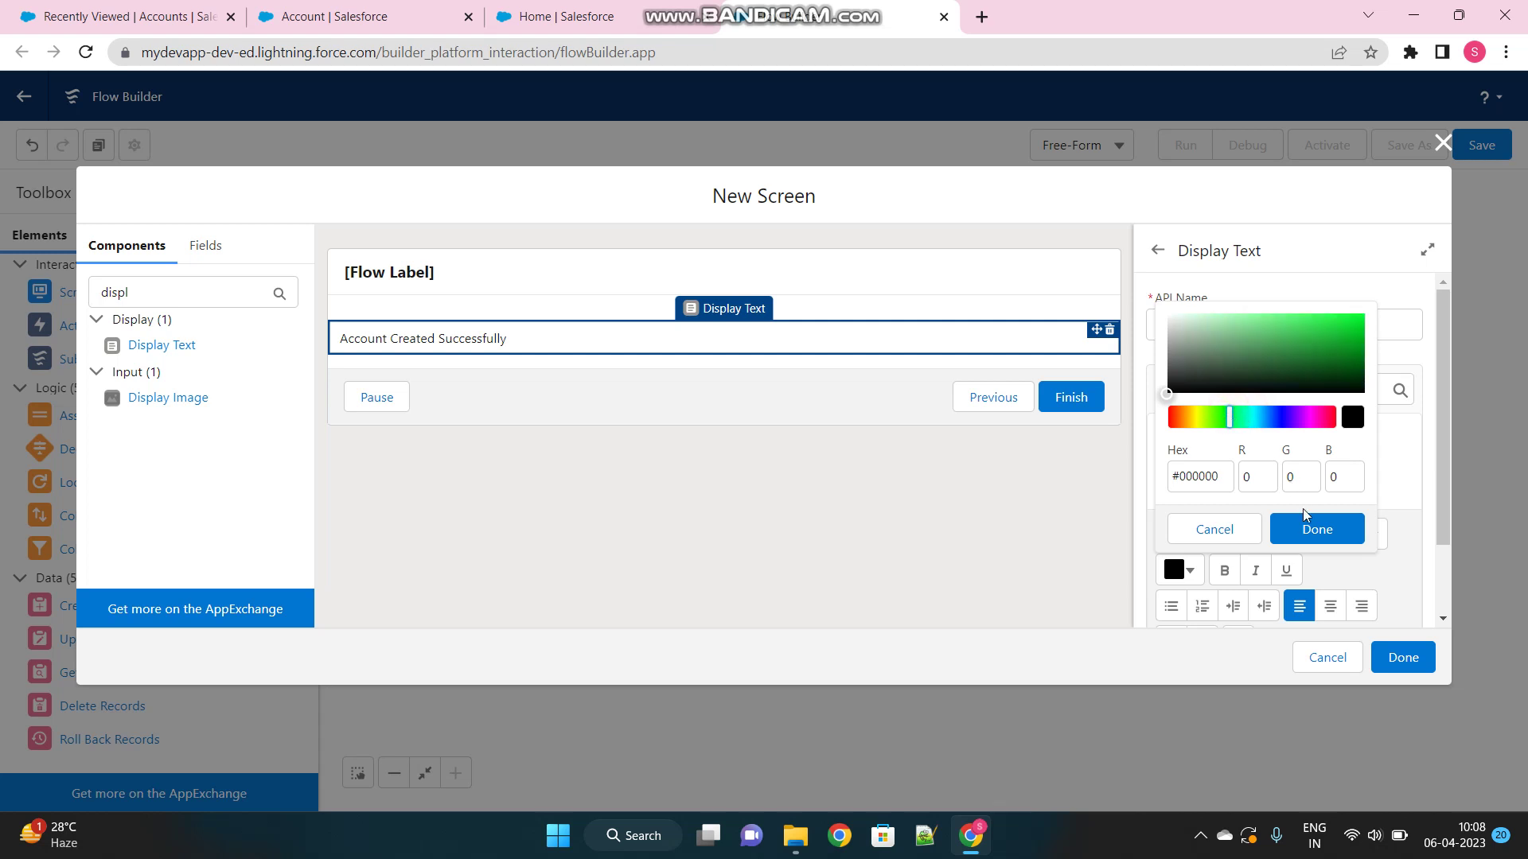
pyautogui.click(1343, 349)
pyautogui.click(1317, 529)
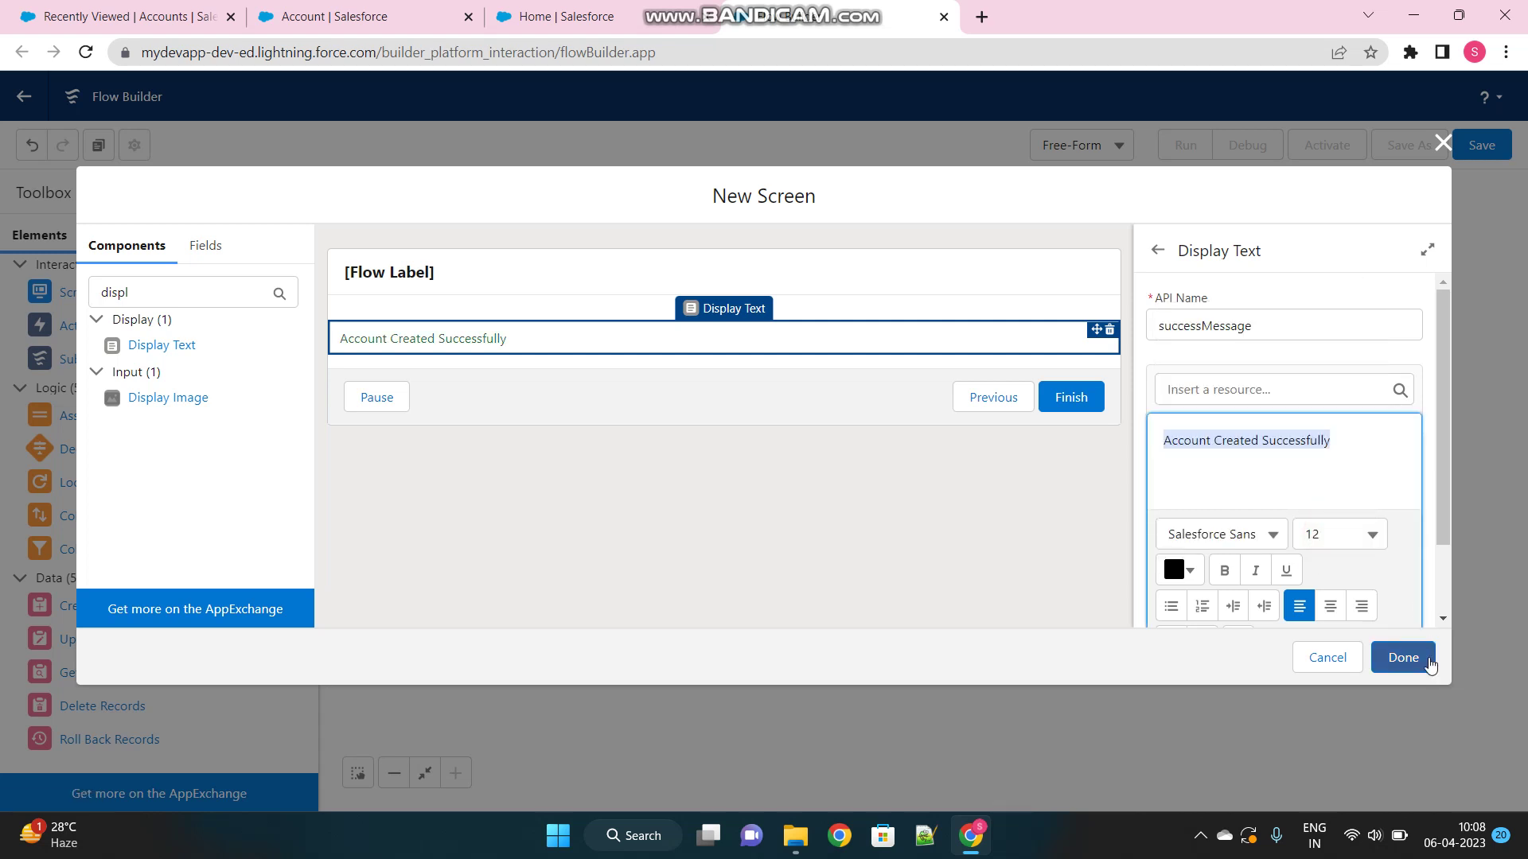
pyautogui.click(1401, 657)
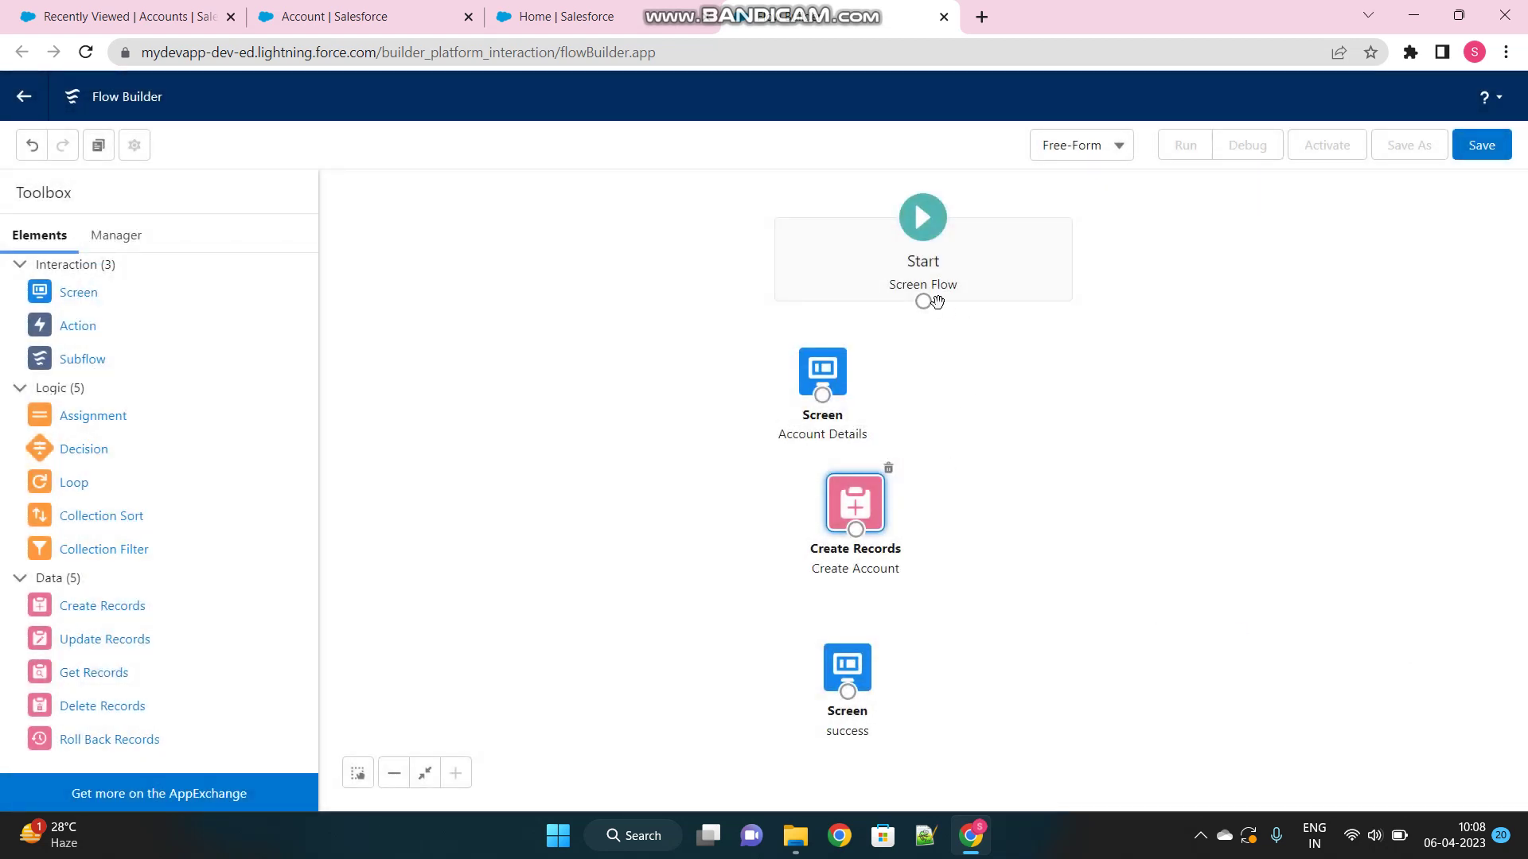
# - Connect Start → Account Details → Create Account → success, then reposition Create Account
pyautogui.moveTo(923, 301); pyautogui.dragTo(858, 516)
pyautogui.moveTo(858, 663); pyautogui.dragTo(874, 643)
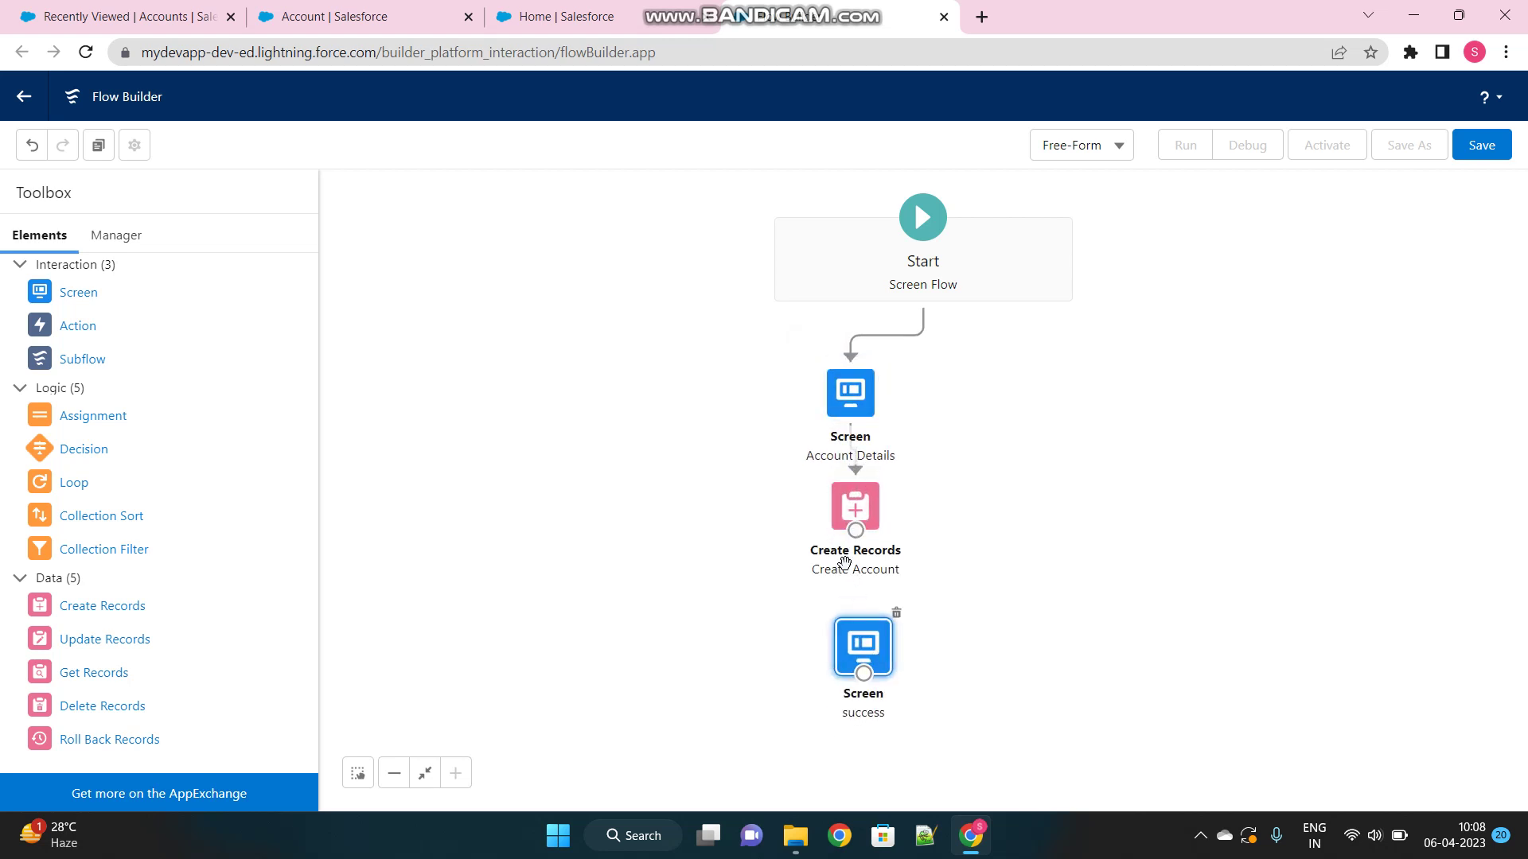
pyautogui.moveTo(856, 530); pyautogui.dragTo(868, 646)
pyautogui.moveTo(864, 510); pyautogui.dragTo(984, 494)
# - Shift the success screen aside and add a new screen labelled Error Screen (API name Error_Screen)
pyautogui.moveTo(870, 653); pyautogui.dragTo(1069, 683)
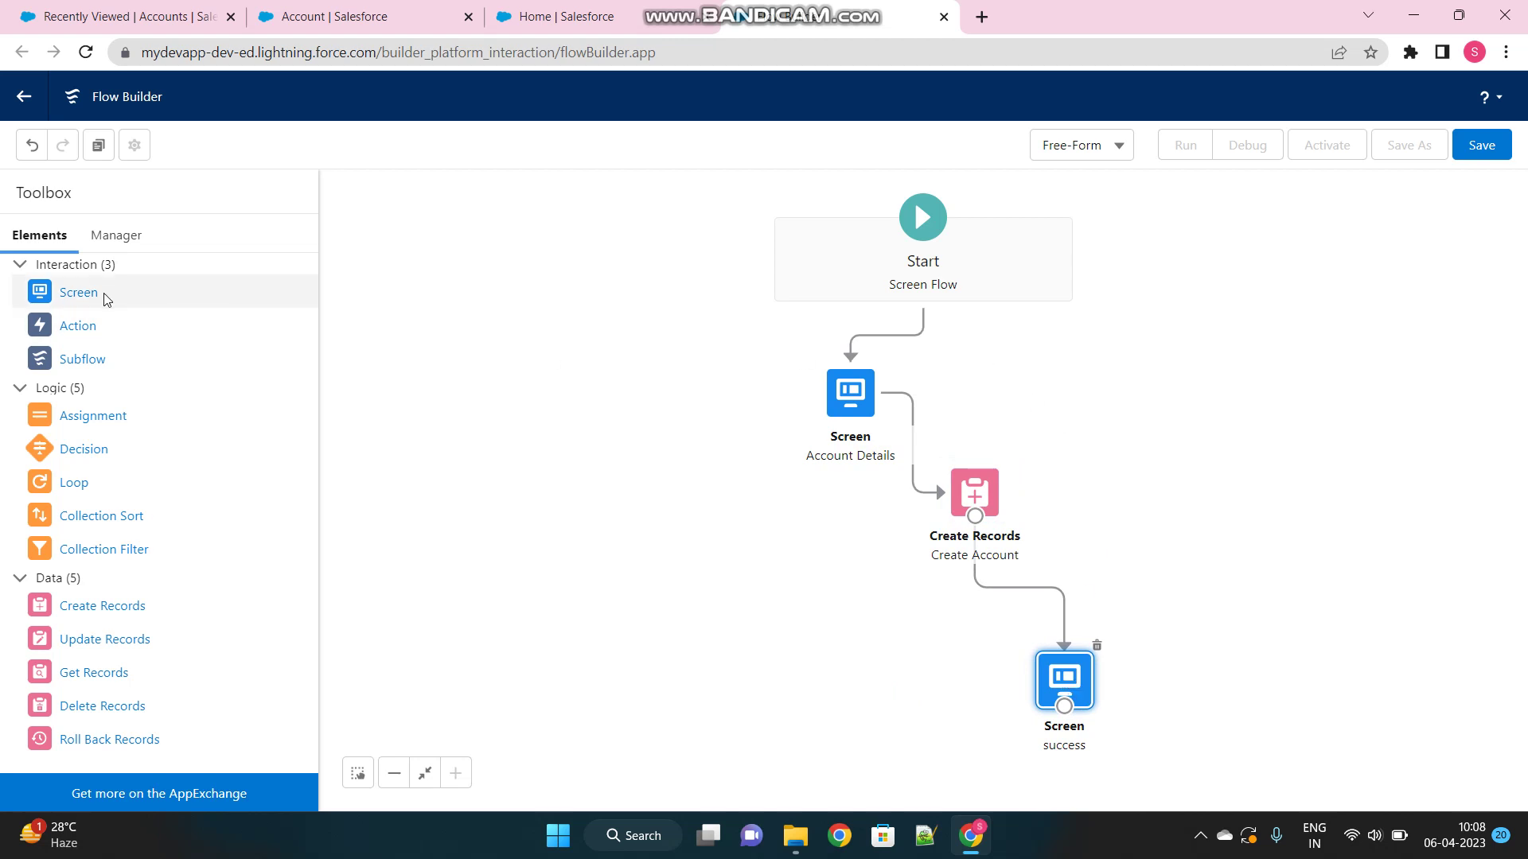
pyautogui.moveTo(71, 301); pyautogui.dragTo(1202, 469)
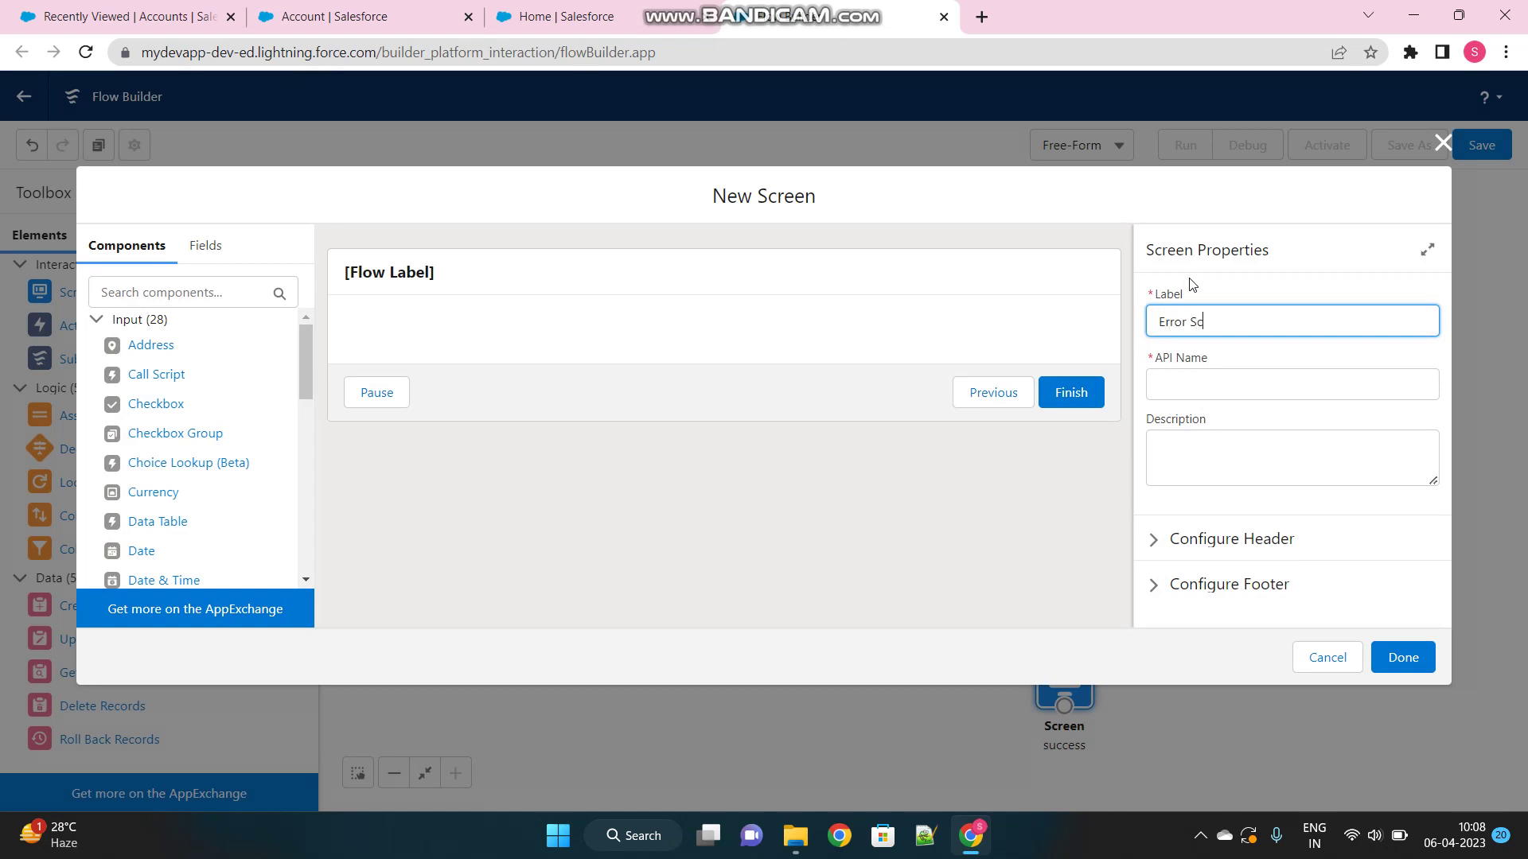
pyautogui.click(1199, 382)
# - Add a Display Text component named errorMessage to the Error Screen
pyautogui.click(166, 290)
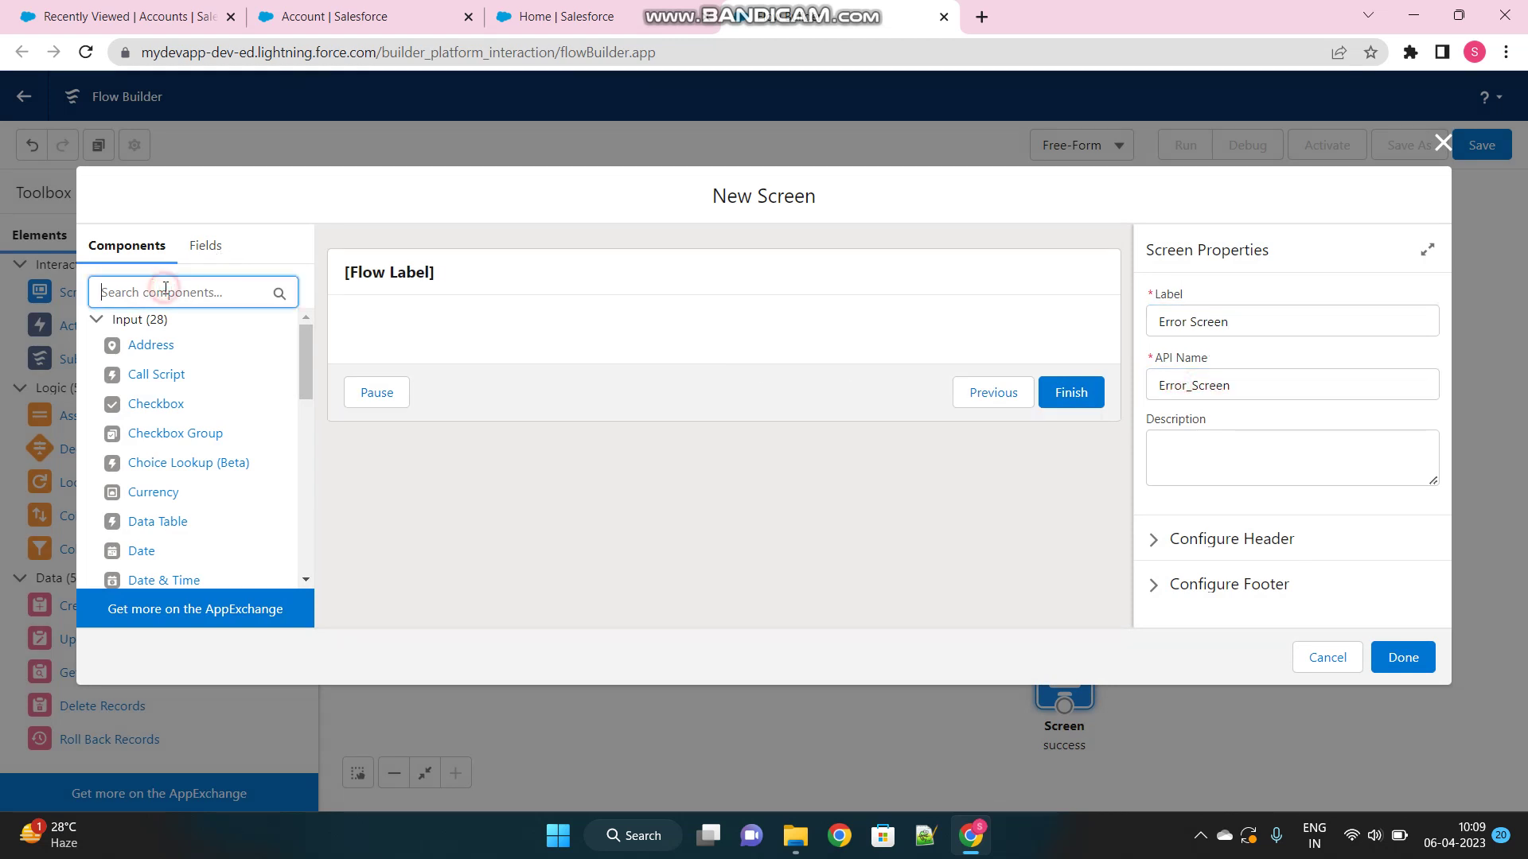
pyautogui.write('displ')
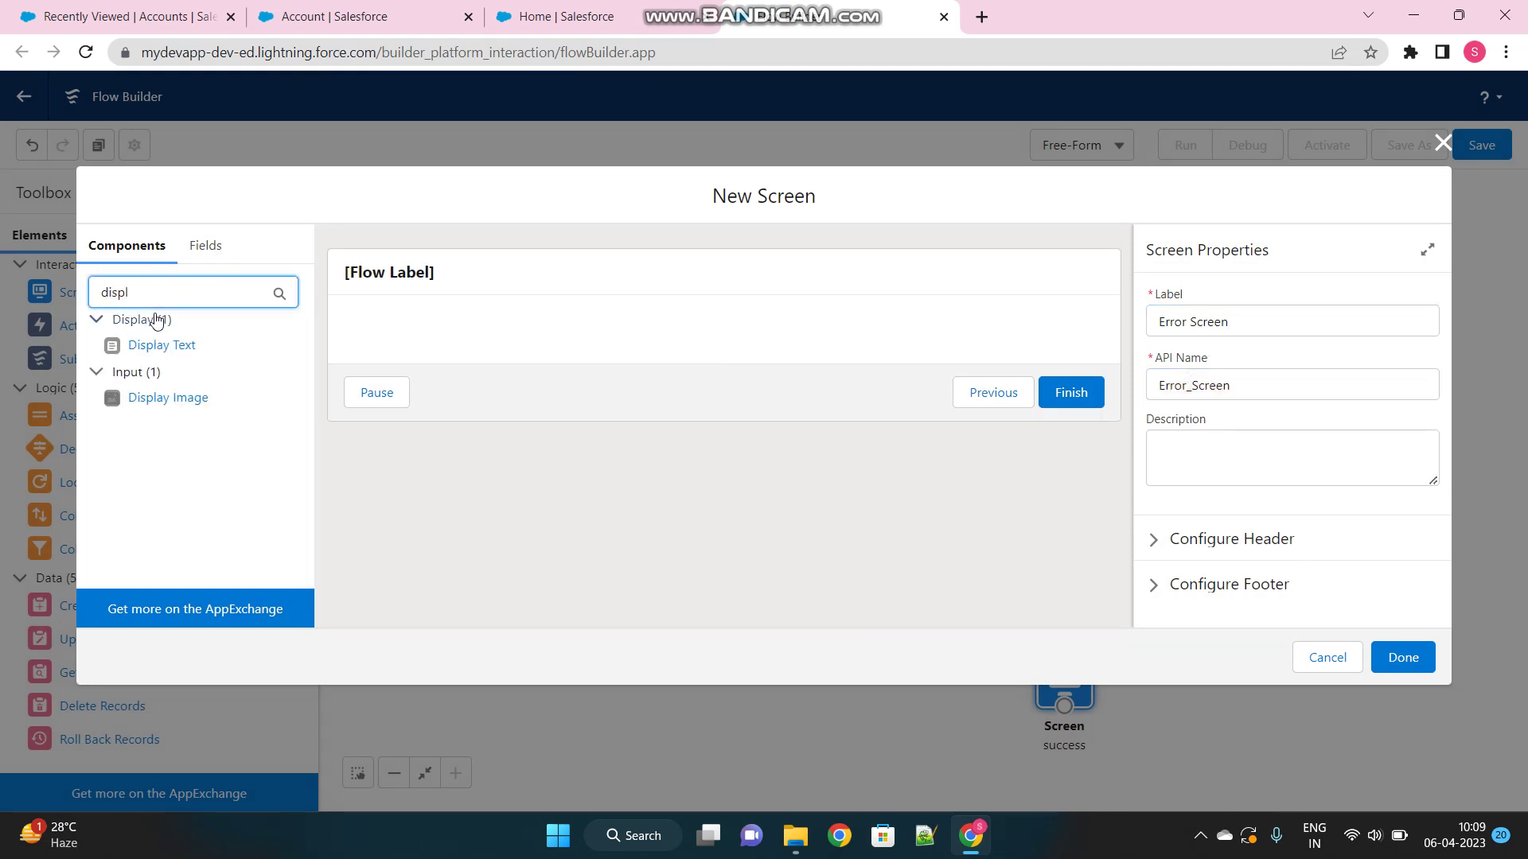
pyautogui.click(154, 345)
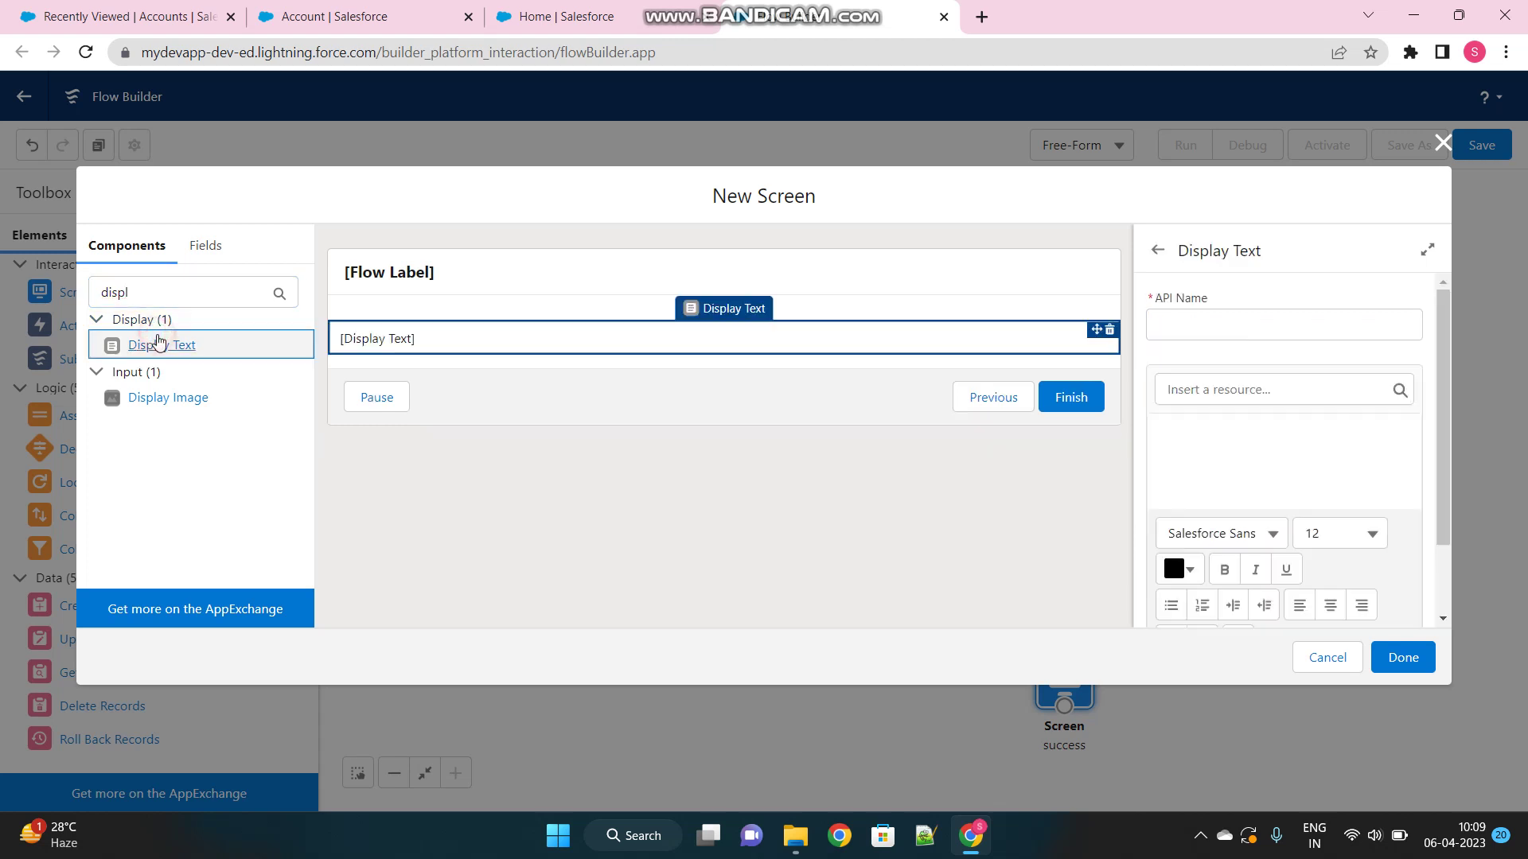
pyautogui.click(1194, 323)
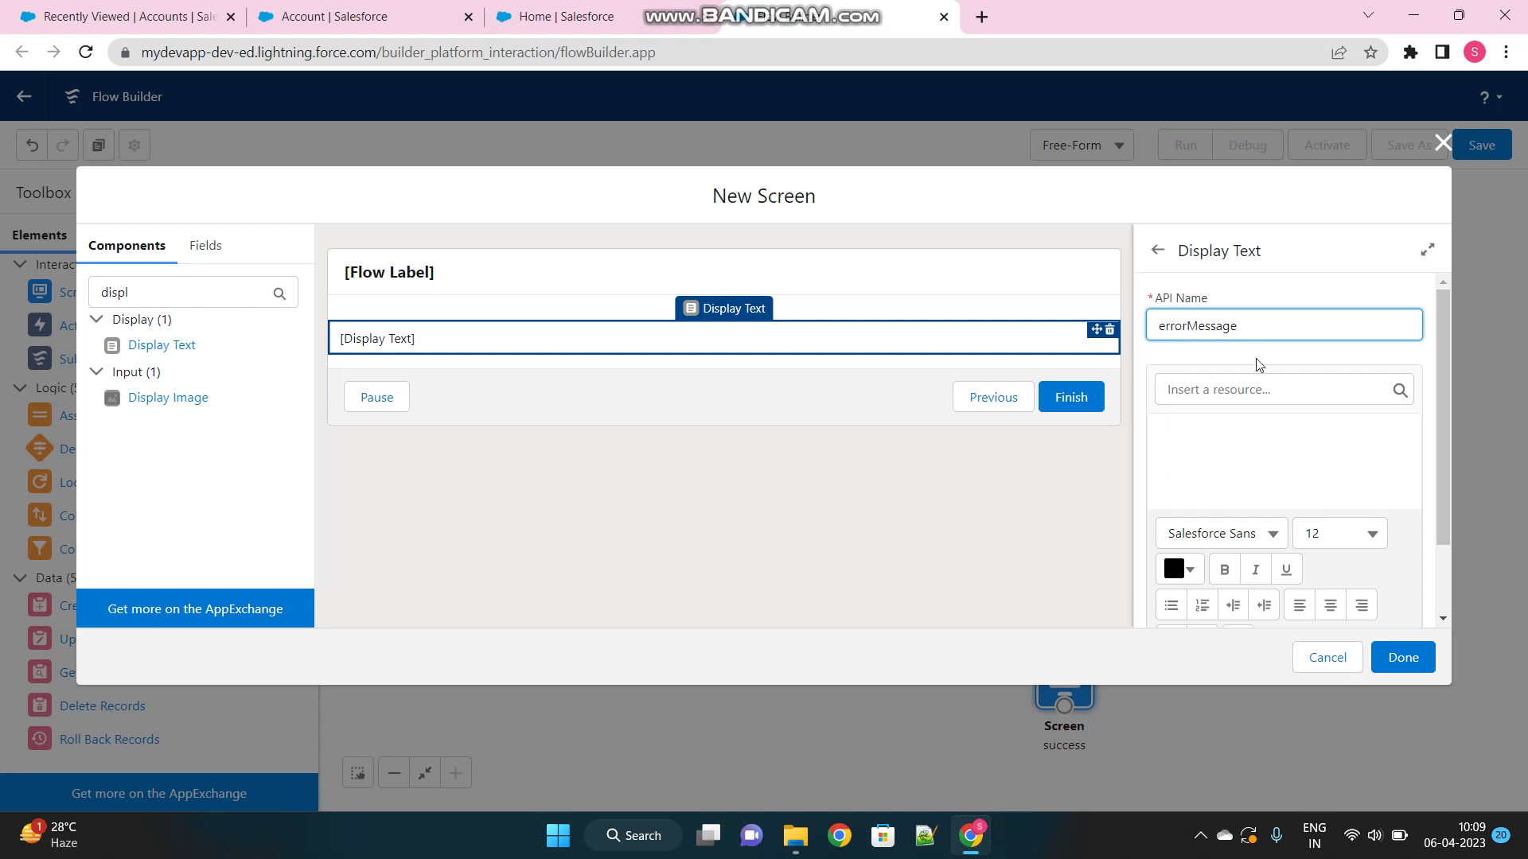
# - Insert the {!$Flow.FaultMessage} variable into the errorMessage display text
pyautogui.click(1247, 389)
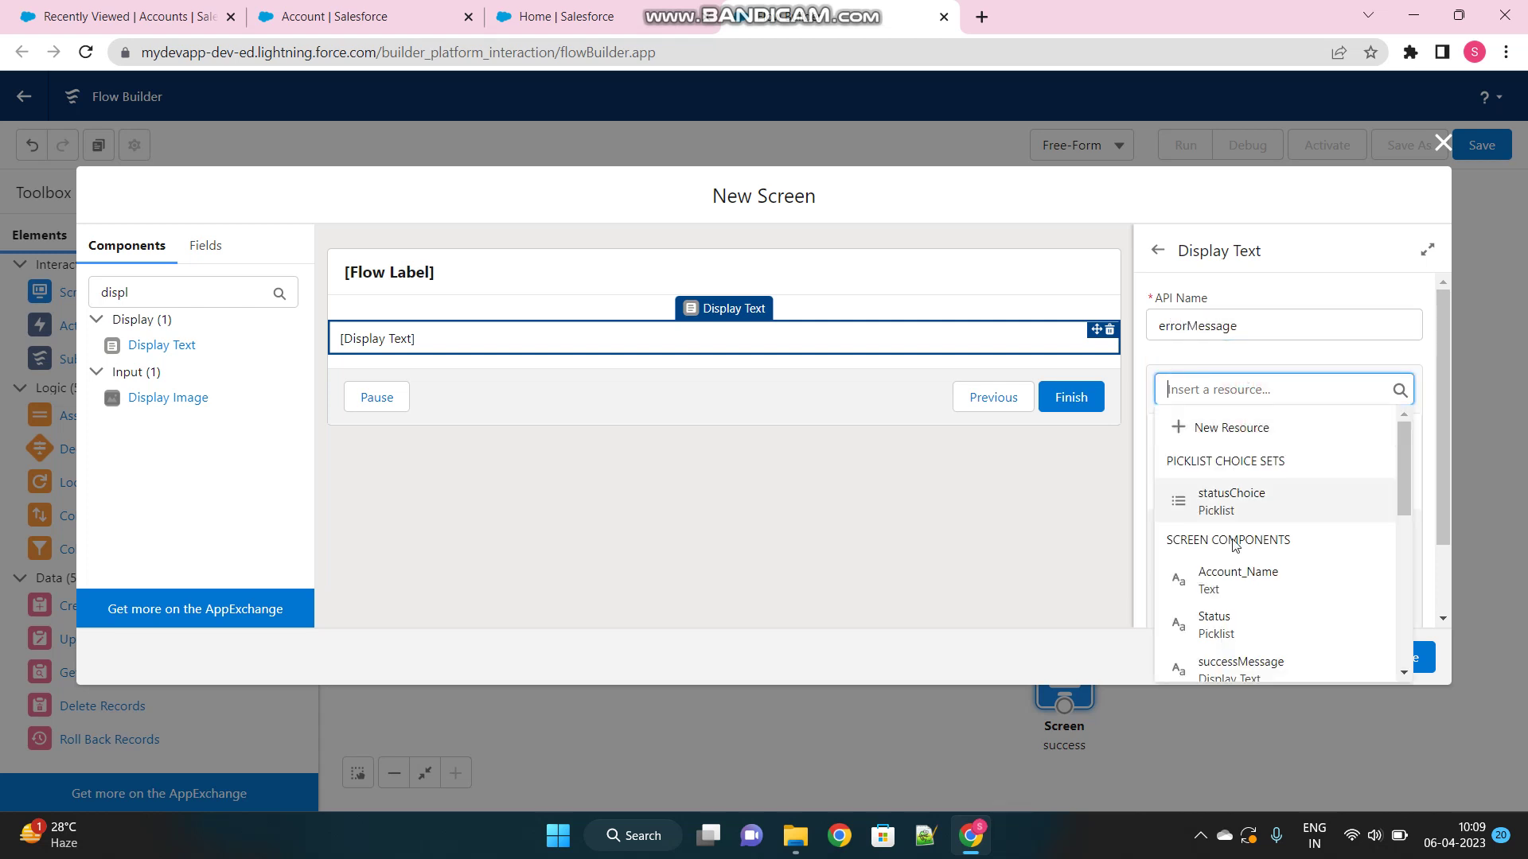
pyautogui.scroll(-5, 1234, 543)
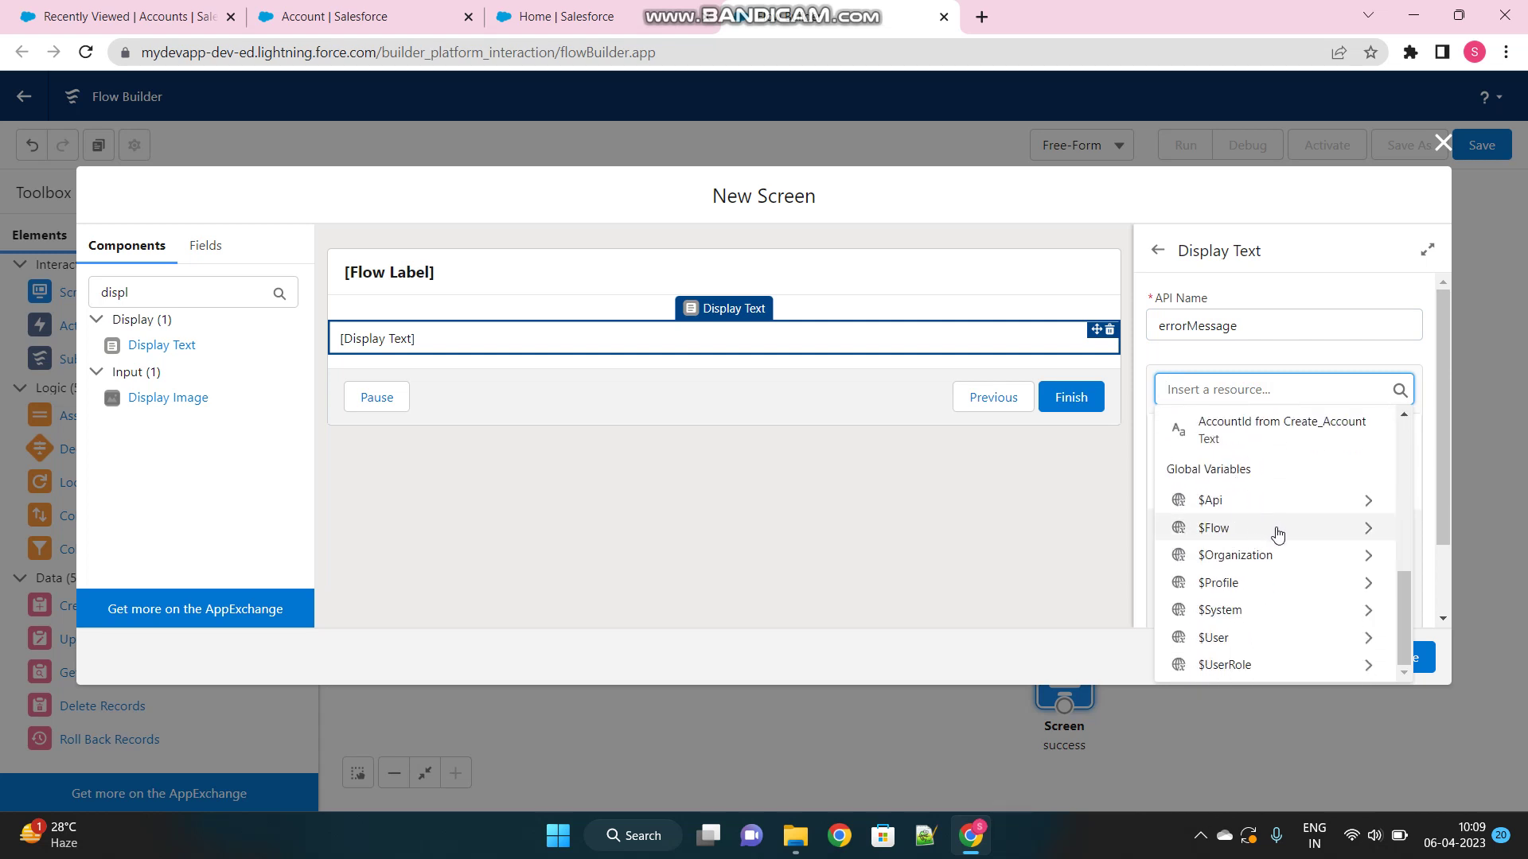
pyautogui.click(1273, 529)
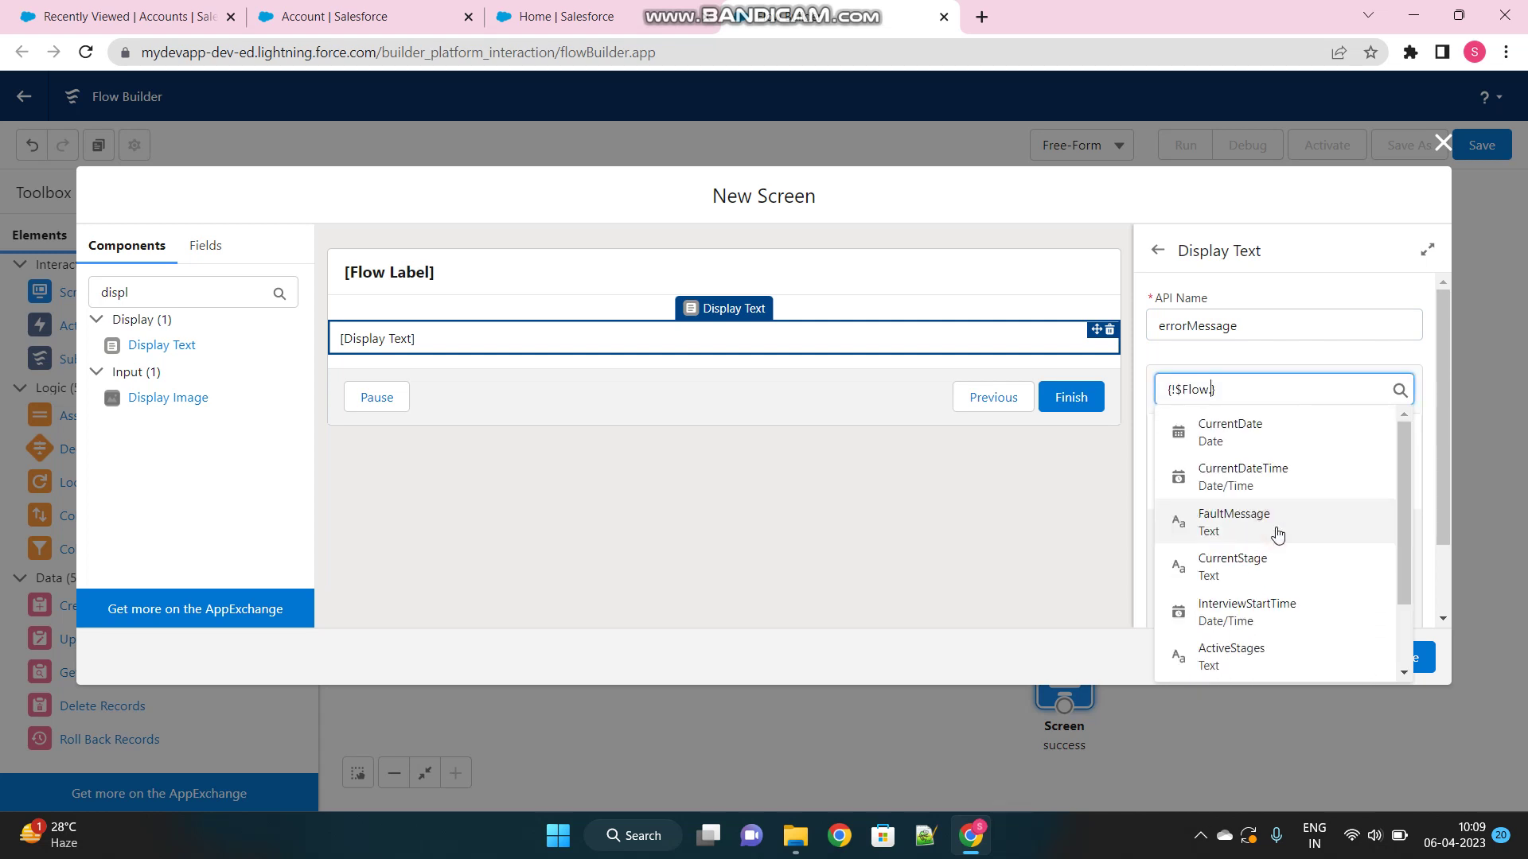
pyautogui.click(1237, 525)
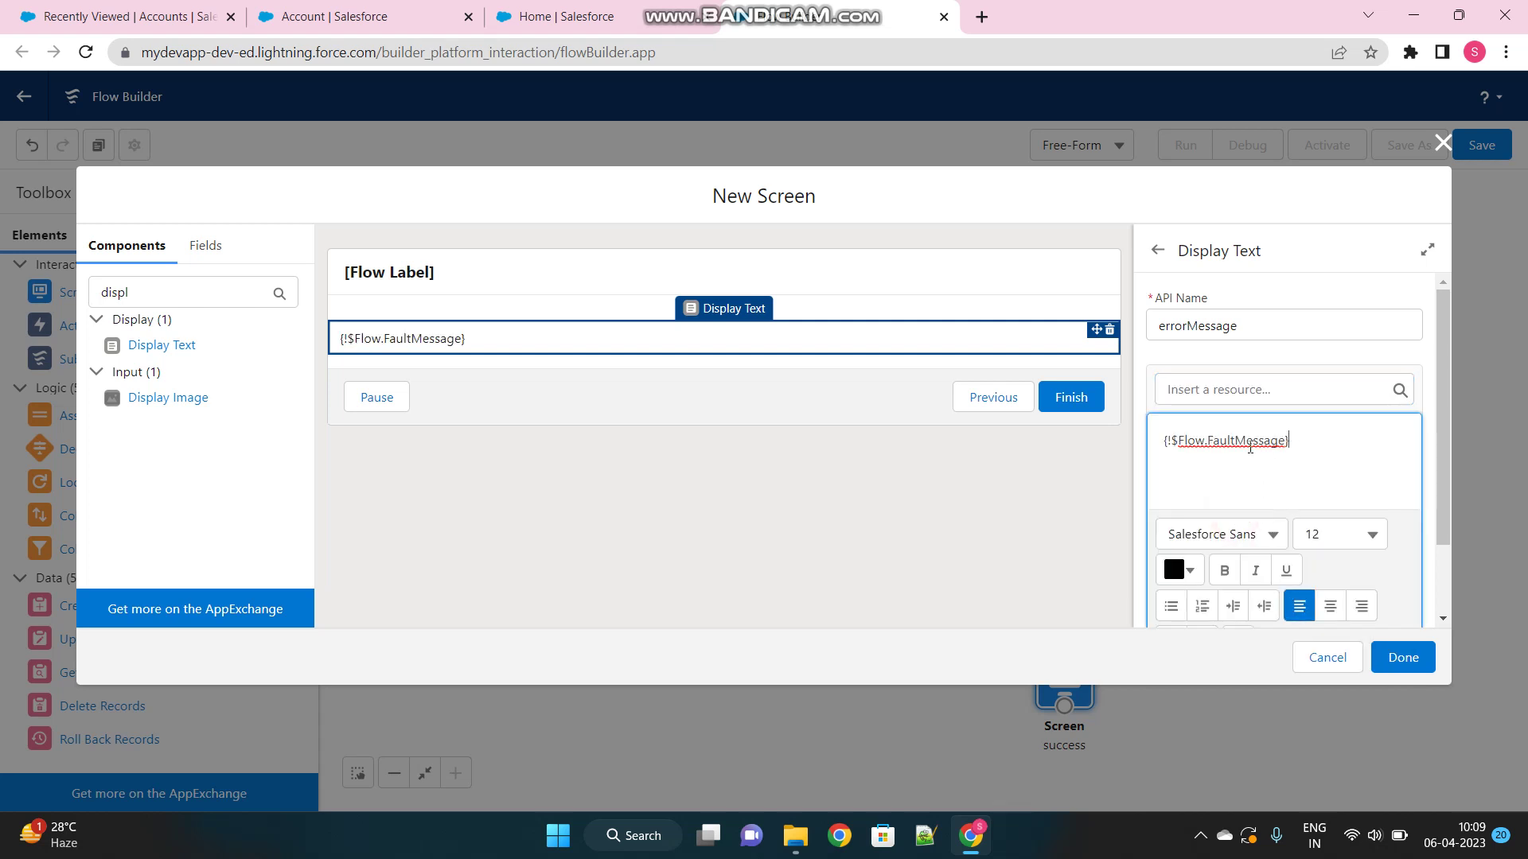
# - Colour the fault message text red and close the Error Screen editor
pyautogui.moveTo(1300, 441); pyautogui.dragTo(1149, 442)
pyautogui.click(1174, 573)
pyautogui.click(1352, 323)
pyautogui.click(1319, 527)
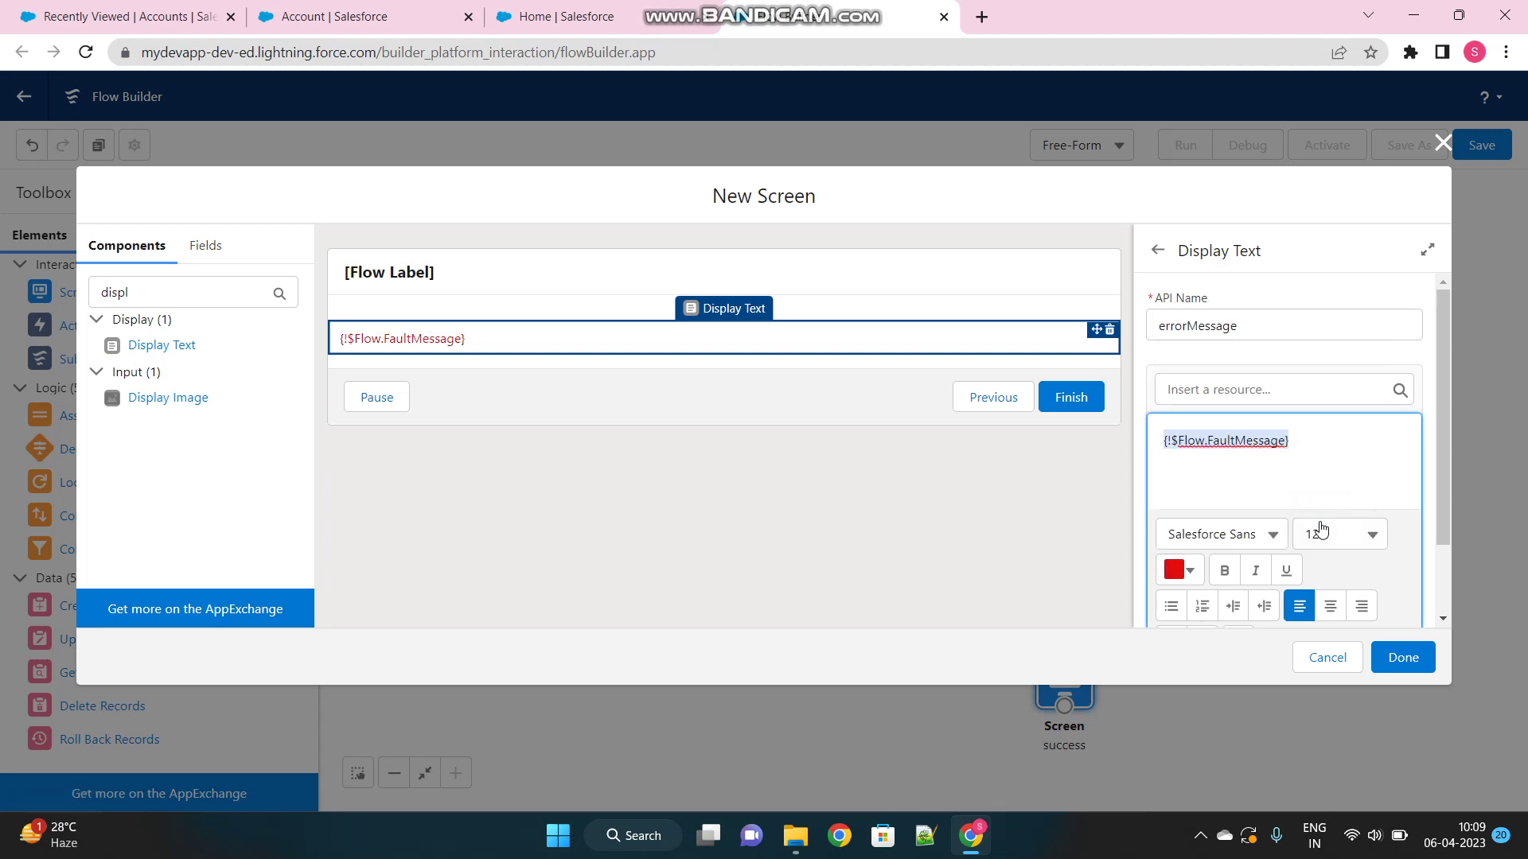
pyautogui.click(1351, 468)
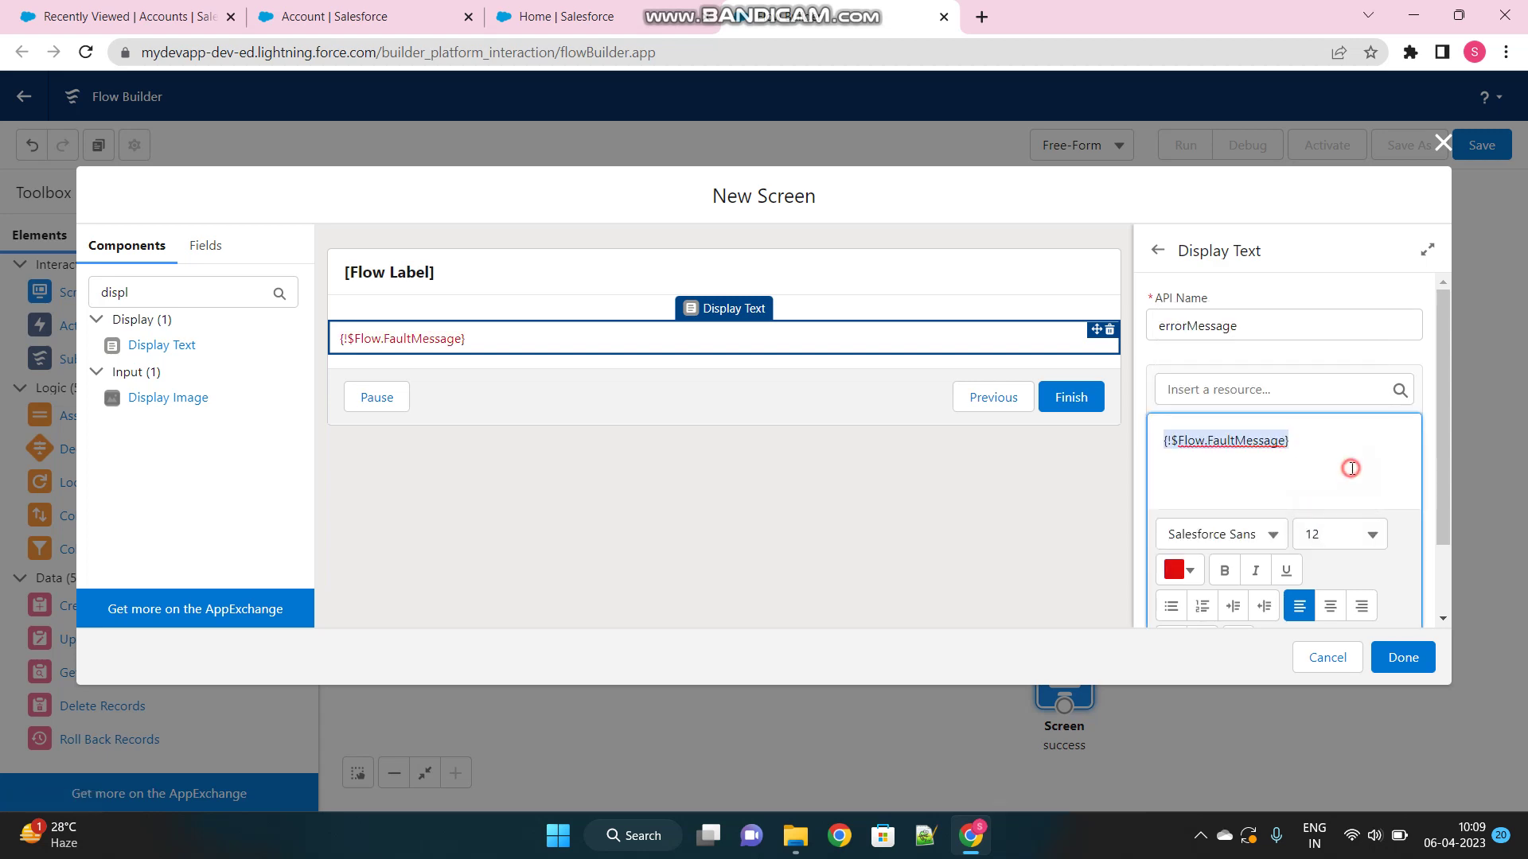
pyautogui.click(1402, 658)
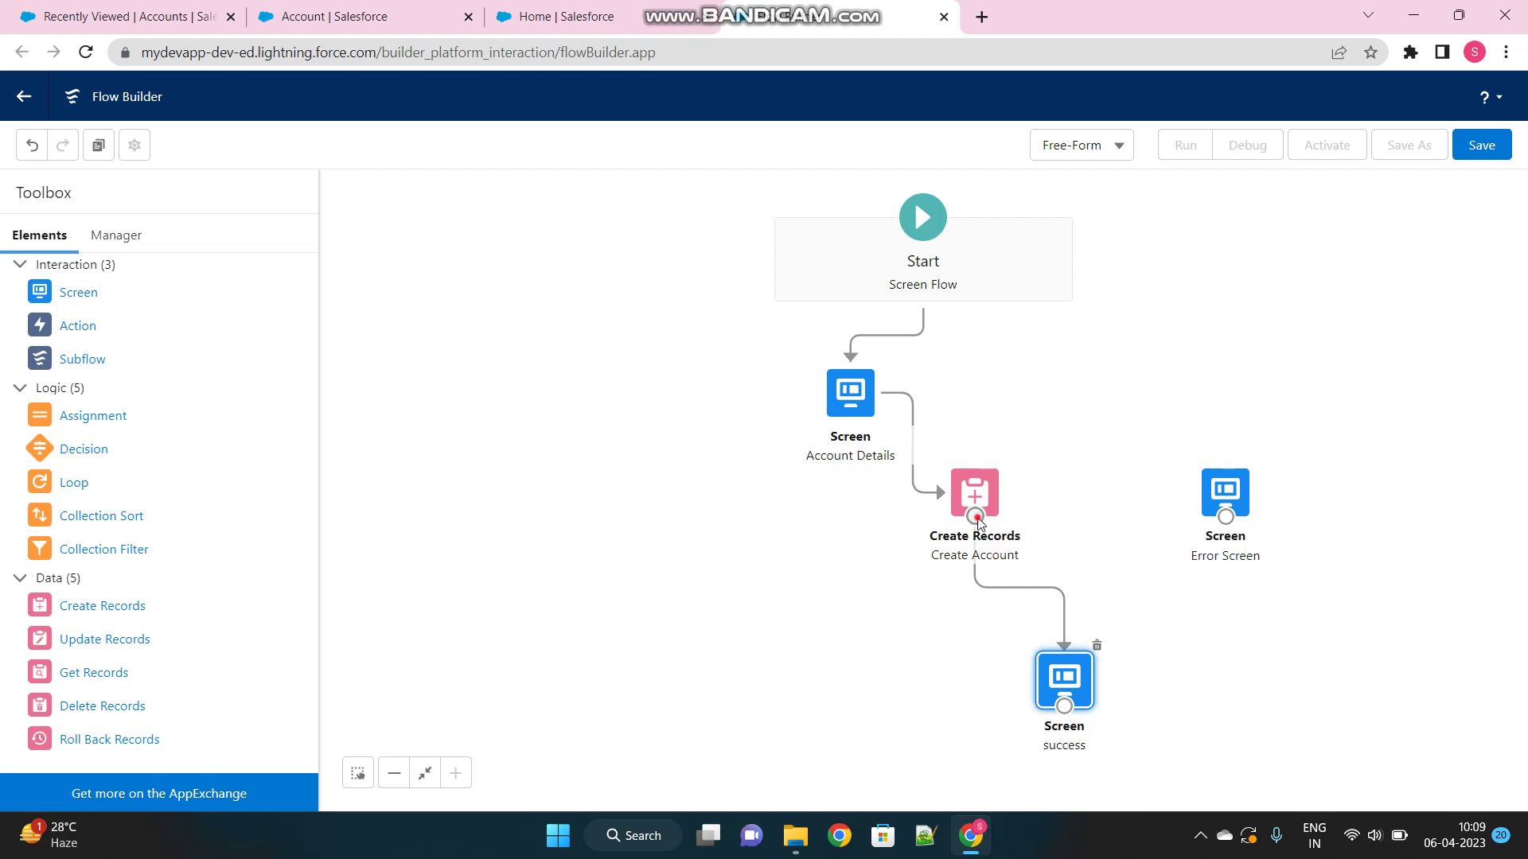
# - Link Create Account to Error Screen as a Fault path and save the flow as 'Account Creation Flow'
pyautogui.moveTo(977, 518); pyautogui.dragTo(1223, 521)
pyautogui.click(1483, 148)
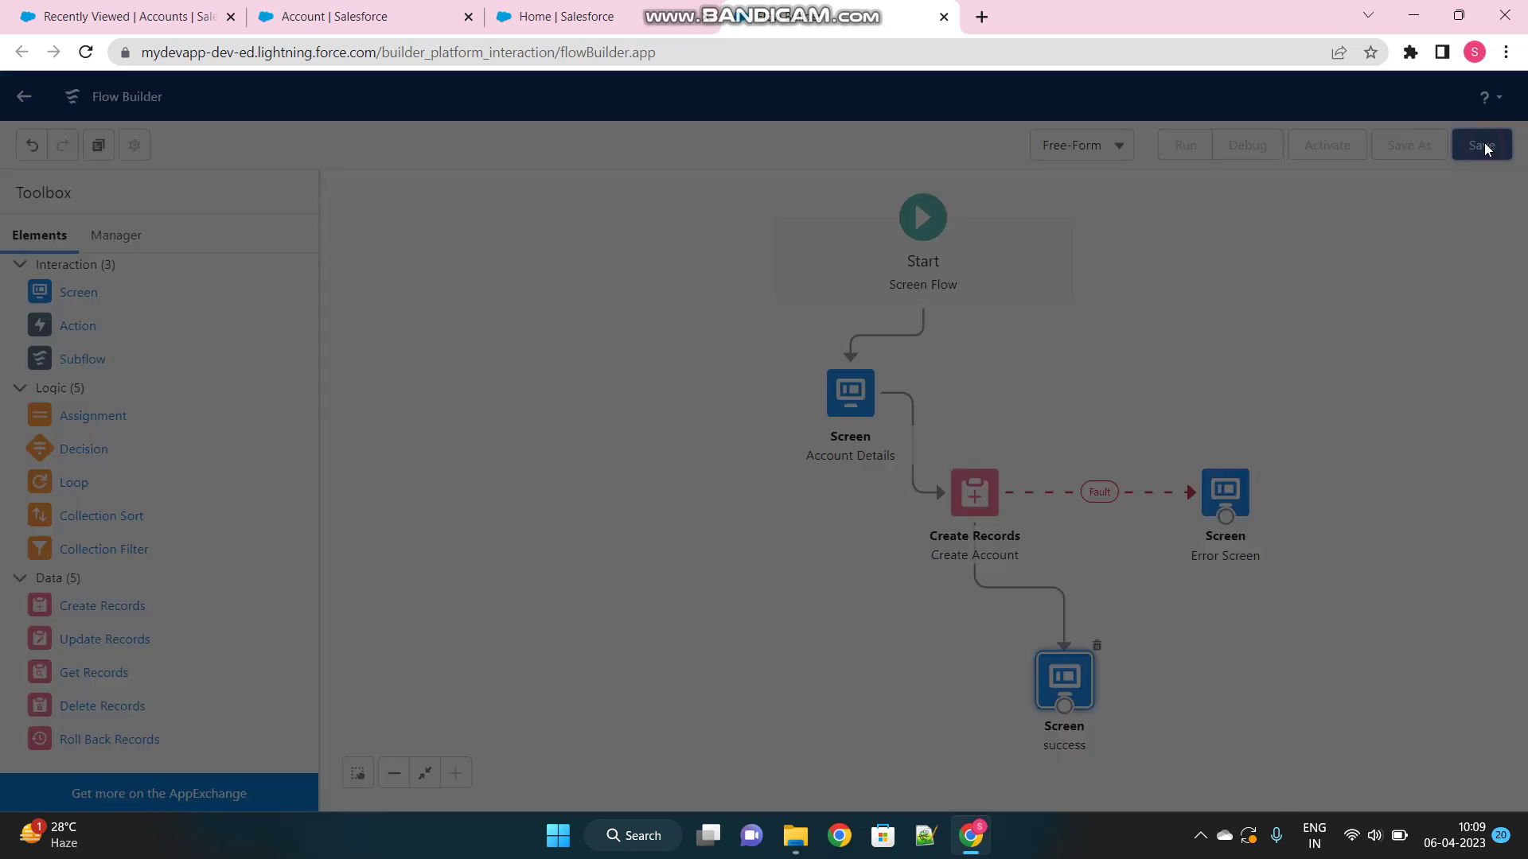
pyautogui.click(504, 363)
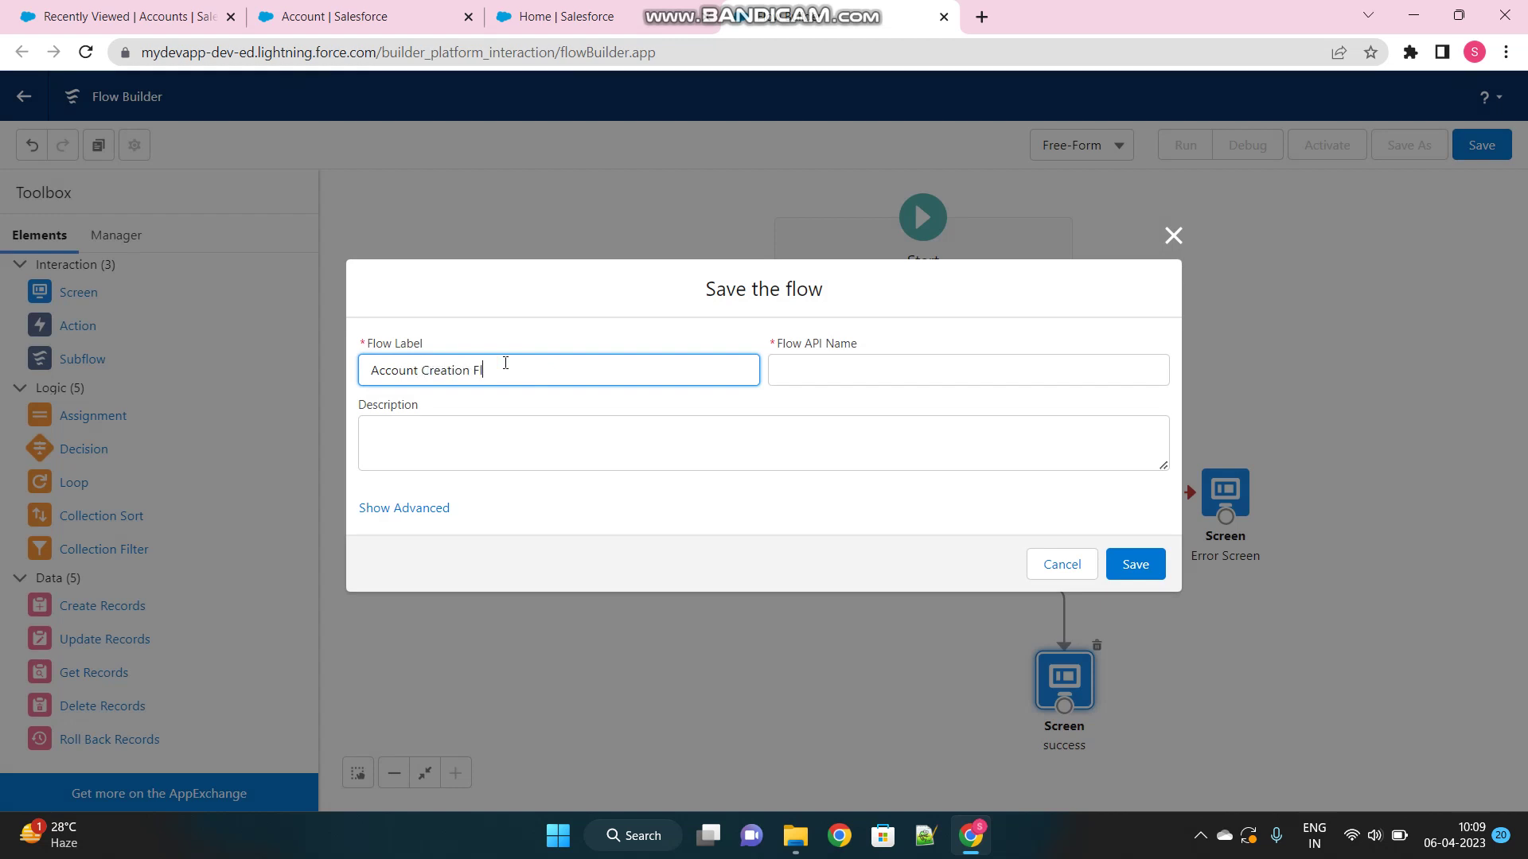
pyautogui.click(840, 371)
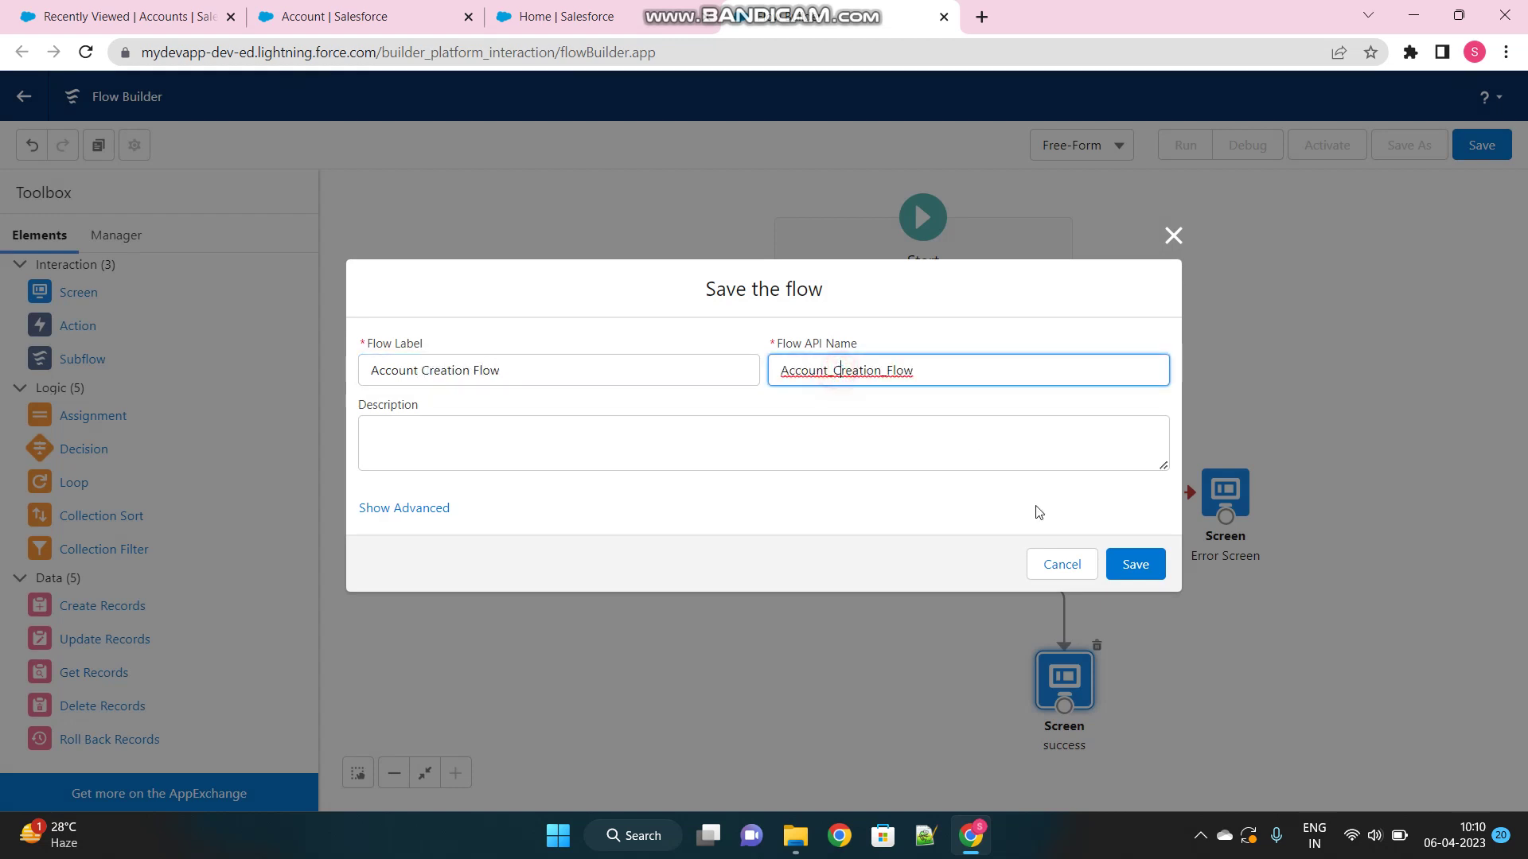
pyautogui.click(1130, 564)
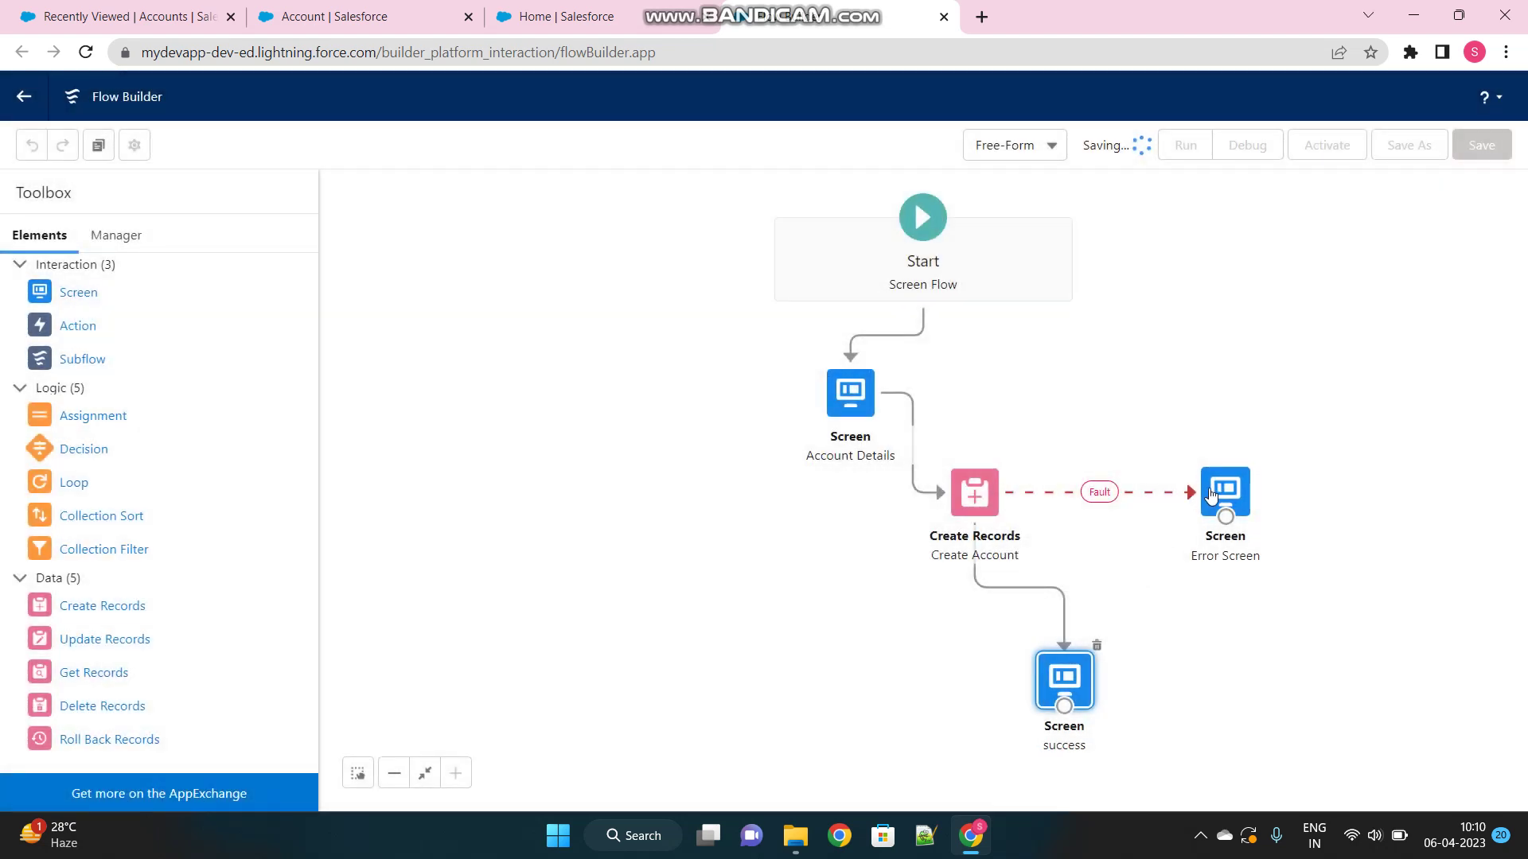
# - Hide the Error Screen's Next/Finish button in the footer settings, then save the flow
pyautogui.click(1224, 495)
pyautogui.doubleClick(1223, 495)
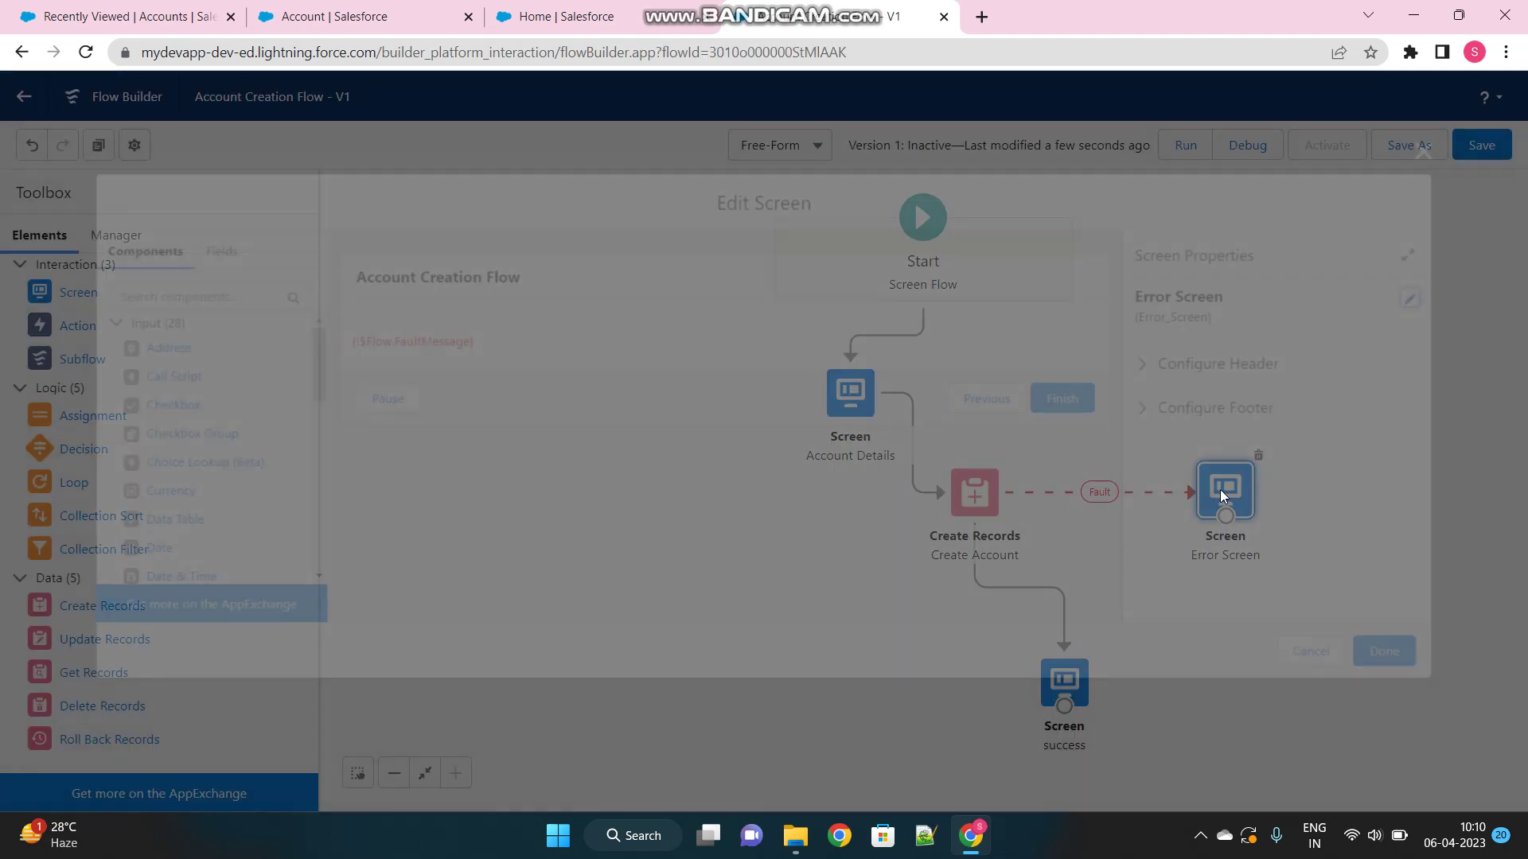
pyautogui.click(814, 383)
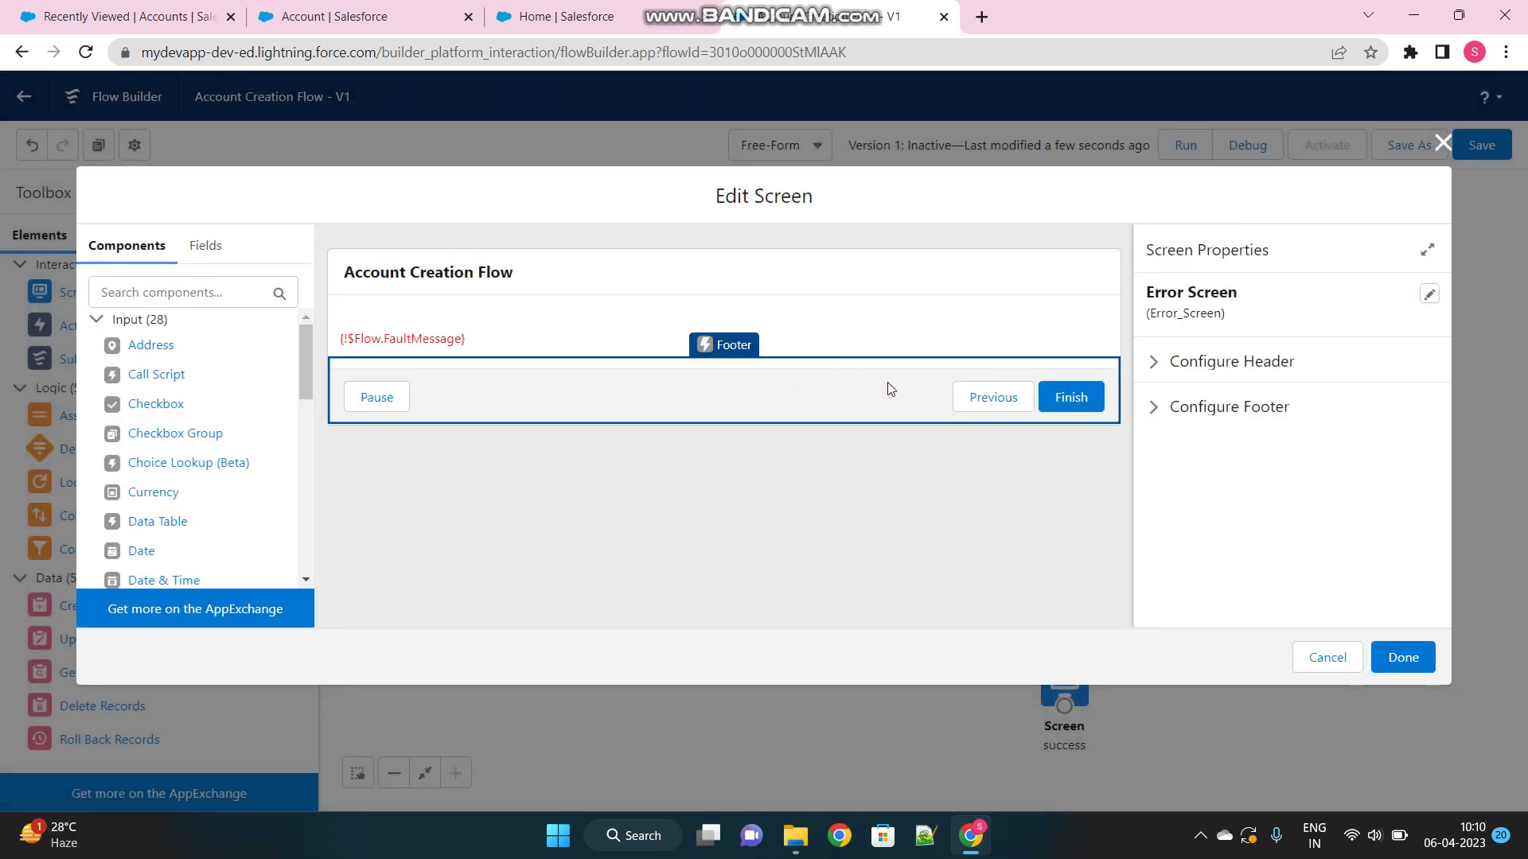
pyautogui.click(1153, 409)
pyautogui.scroll(-1, 1153, 518)
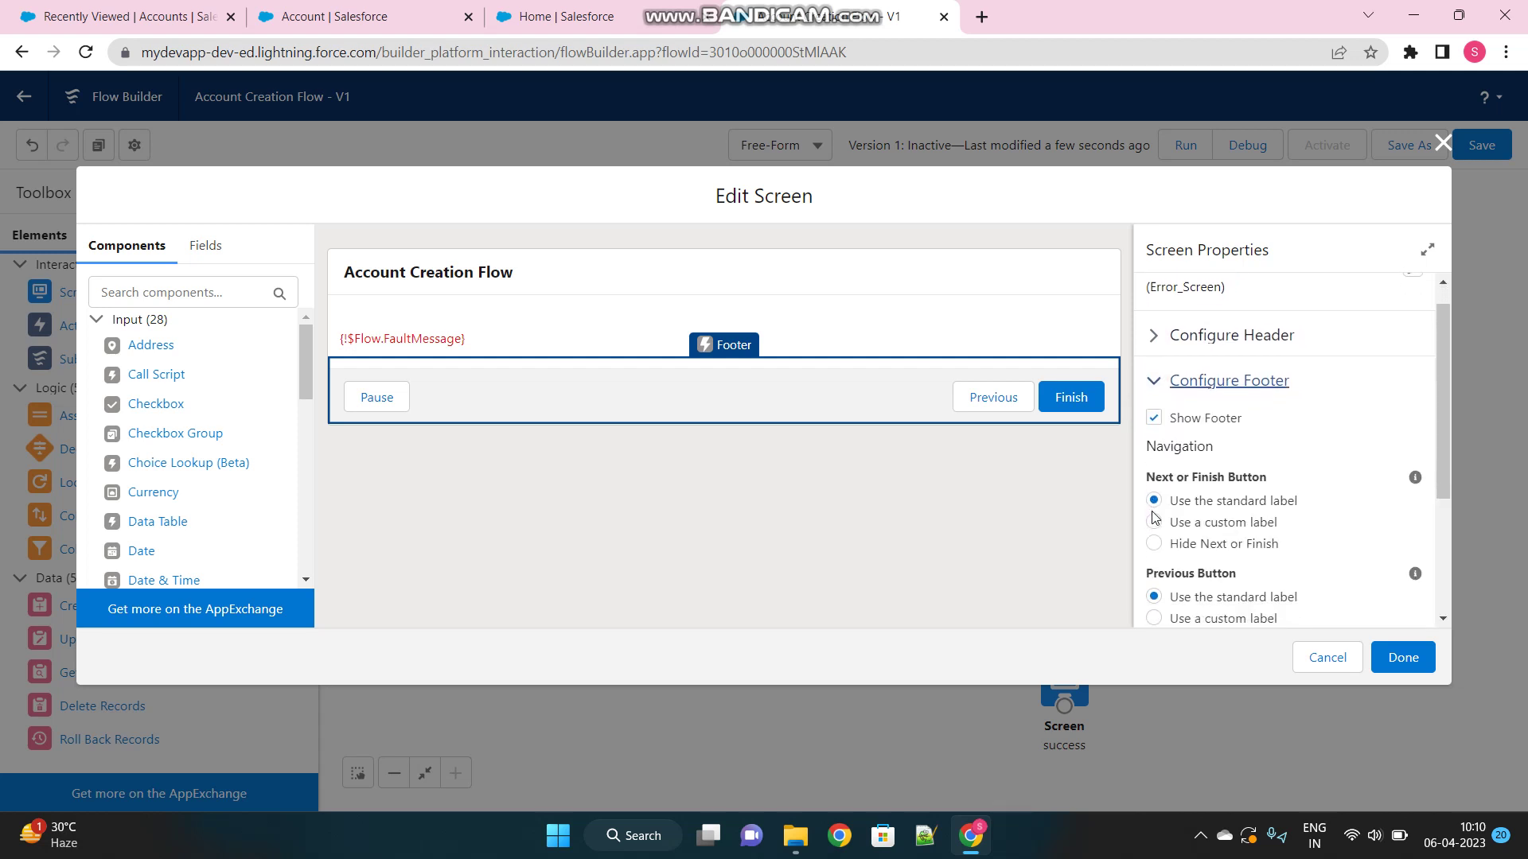
pyautogui.click(1153, 526)
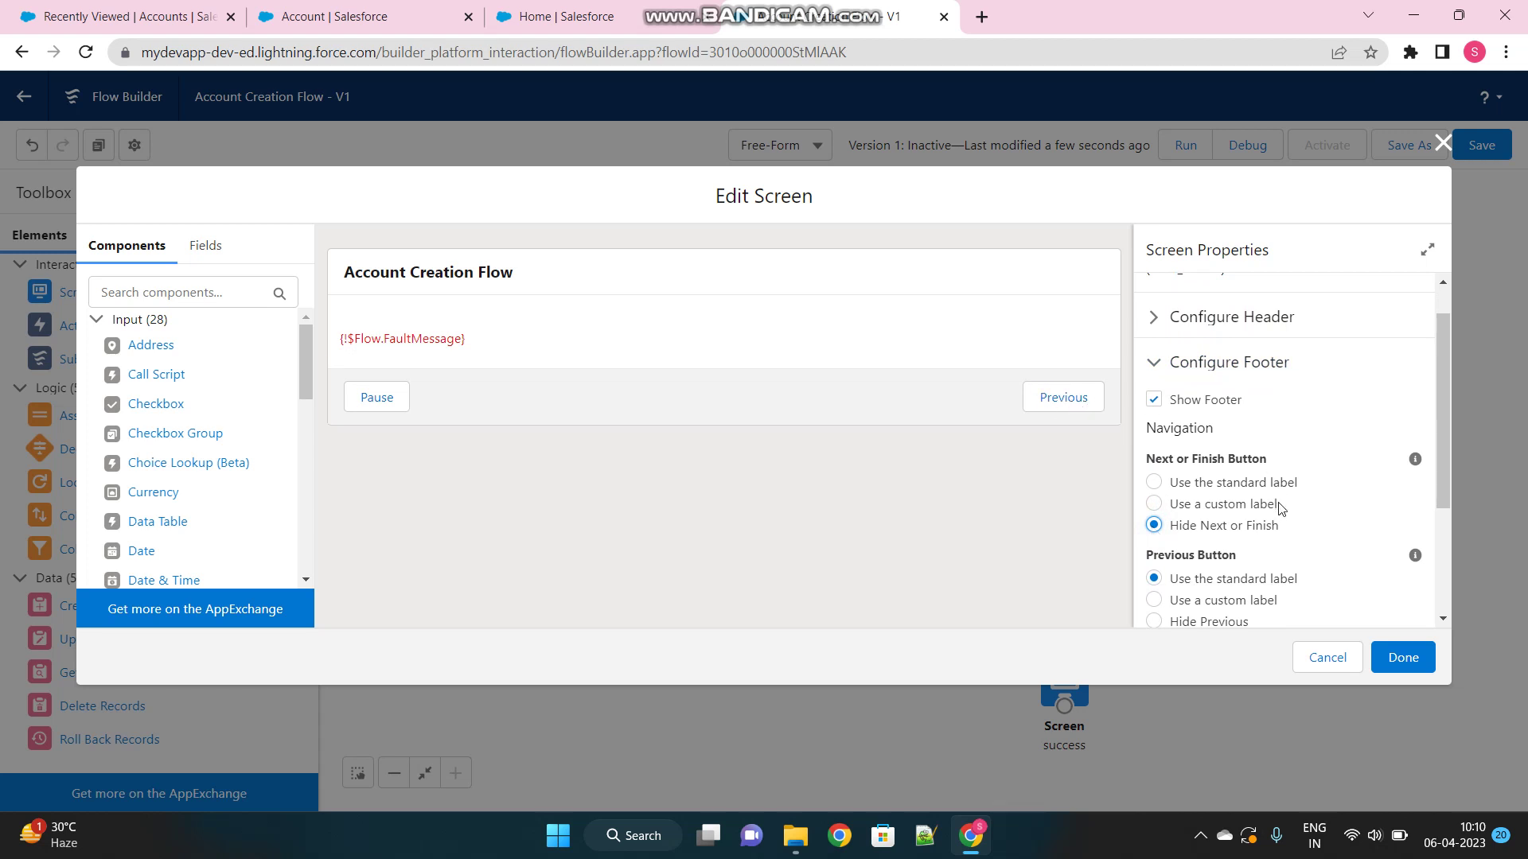
pyautogui.click(1403, 657)
pyautogui.click(1484, 146)
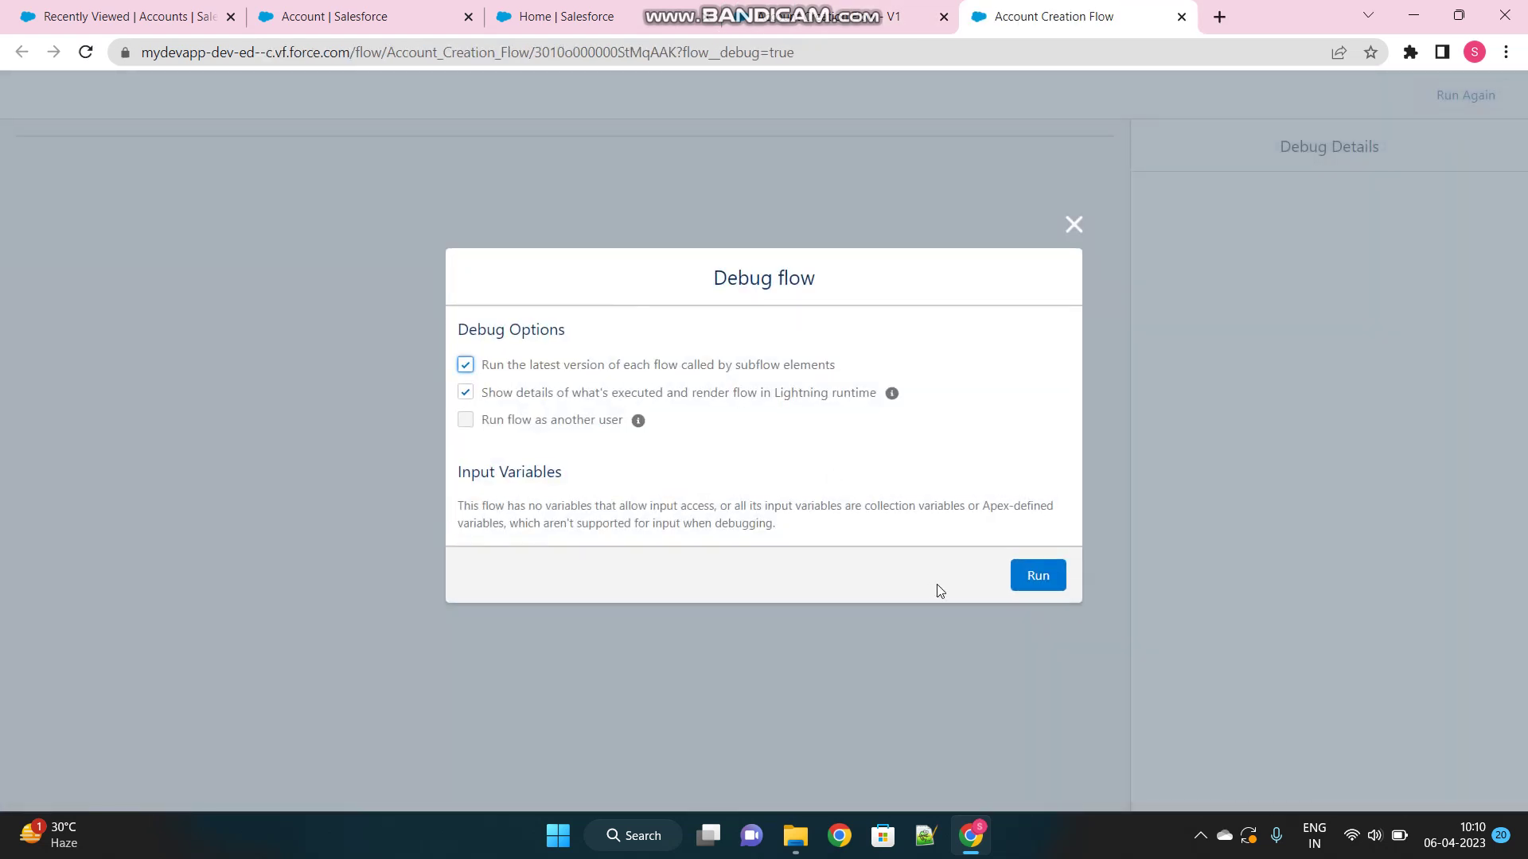
# - Debug-run the flow with Account Name 'New Account' and Status Closed, and submit
pyautogui.click(1036, 578)
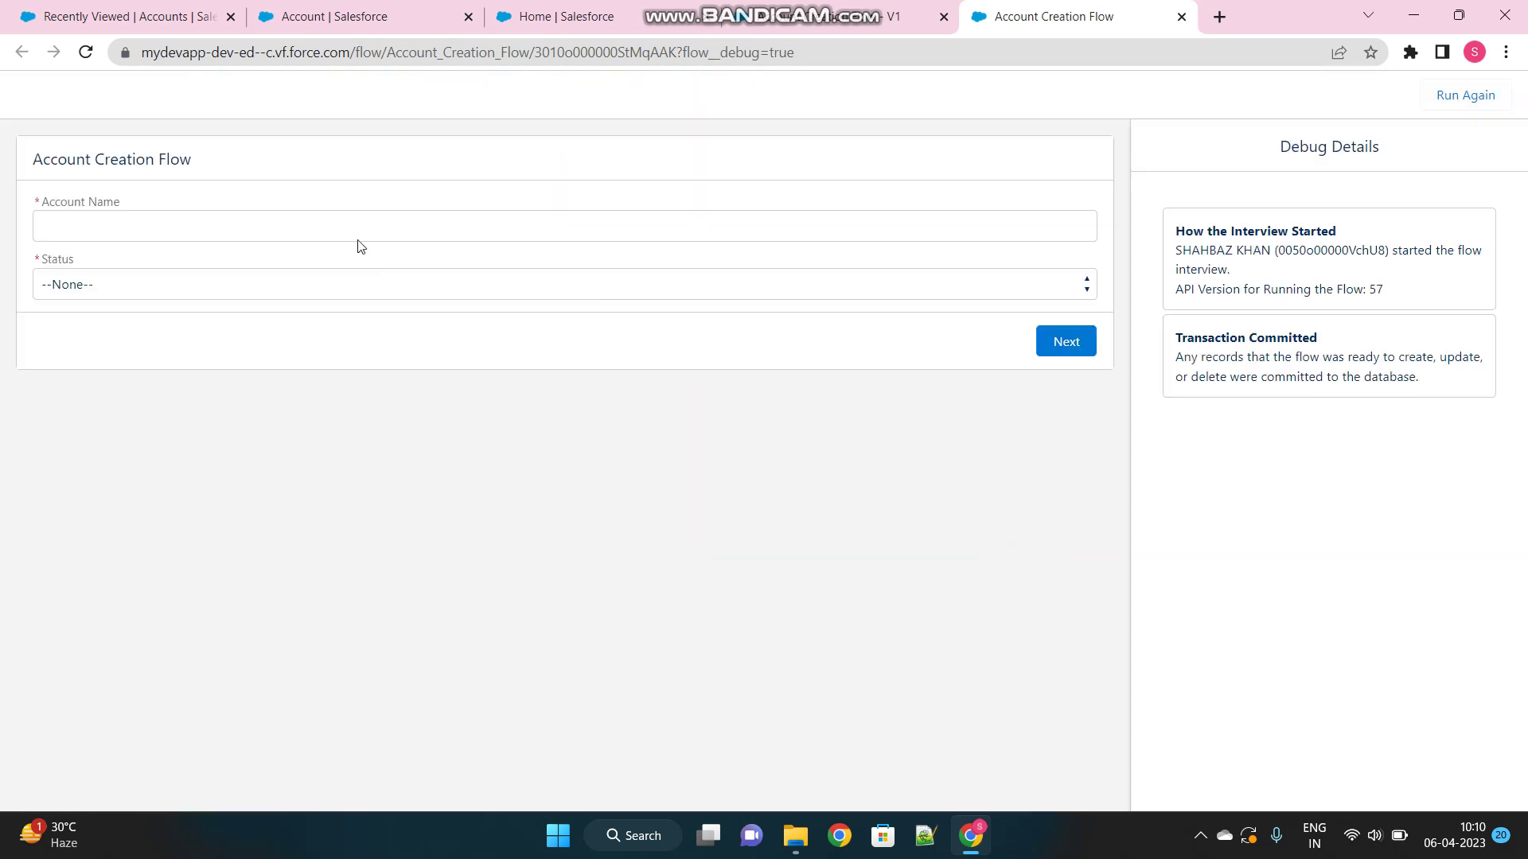
pyautogui.click(222, 227)
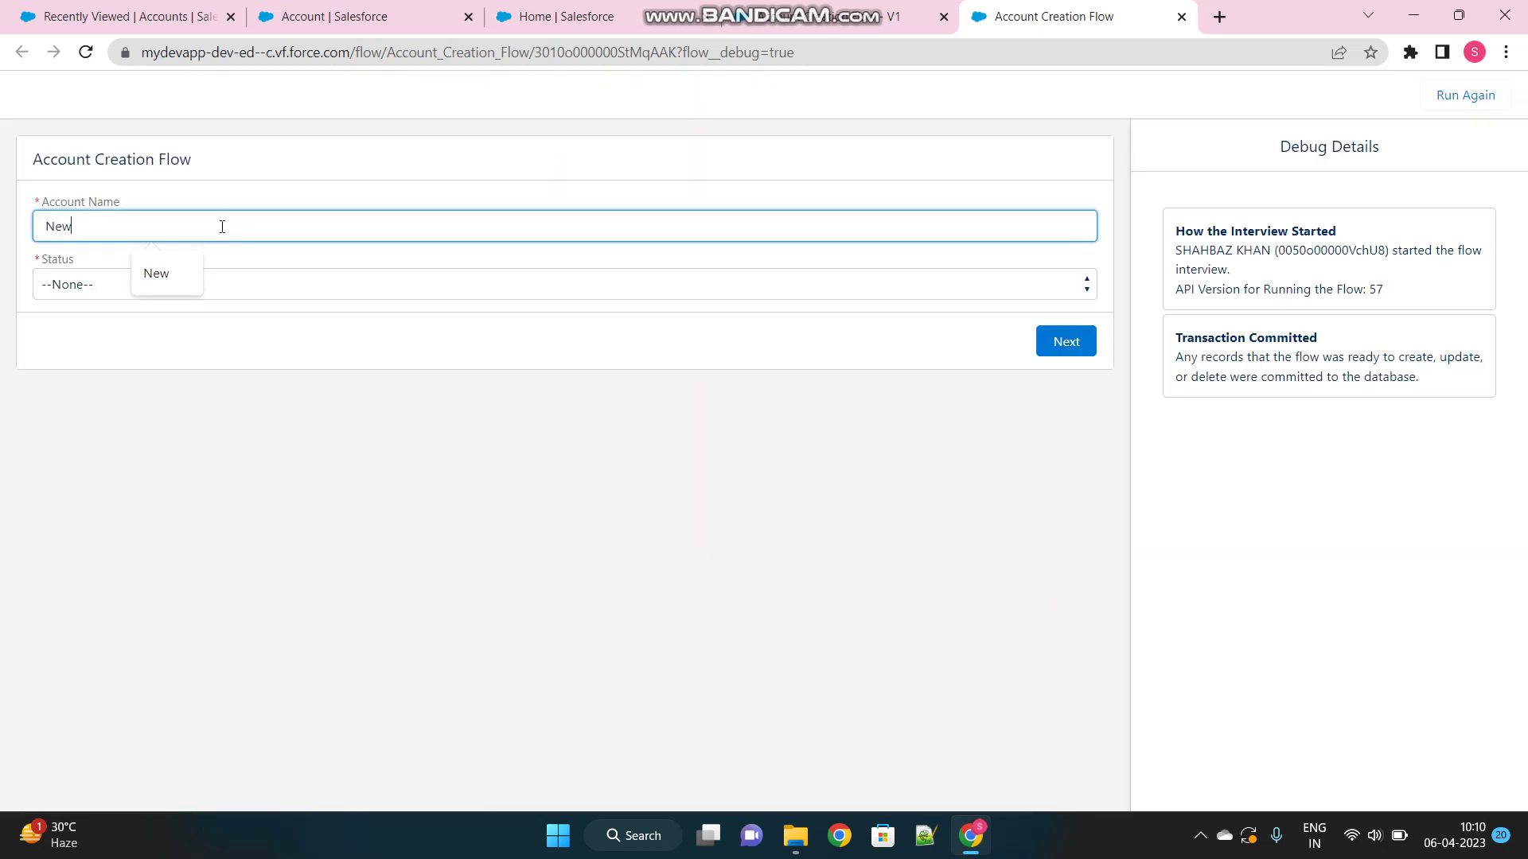
pyautogui.write('Account')
pyautogui.click(140, 285)
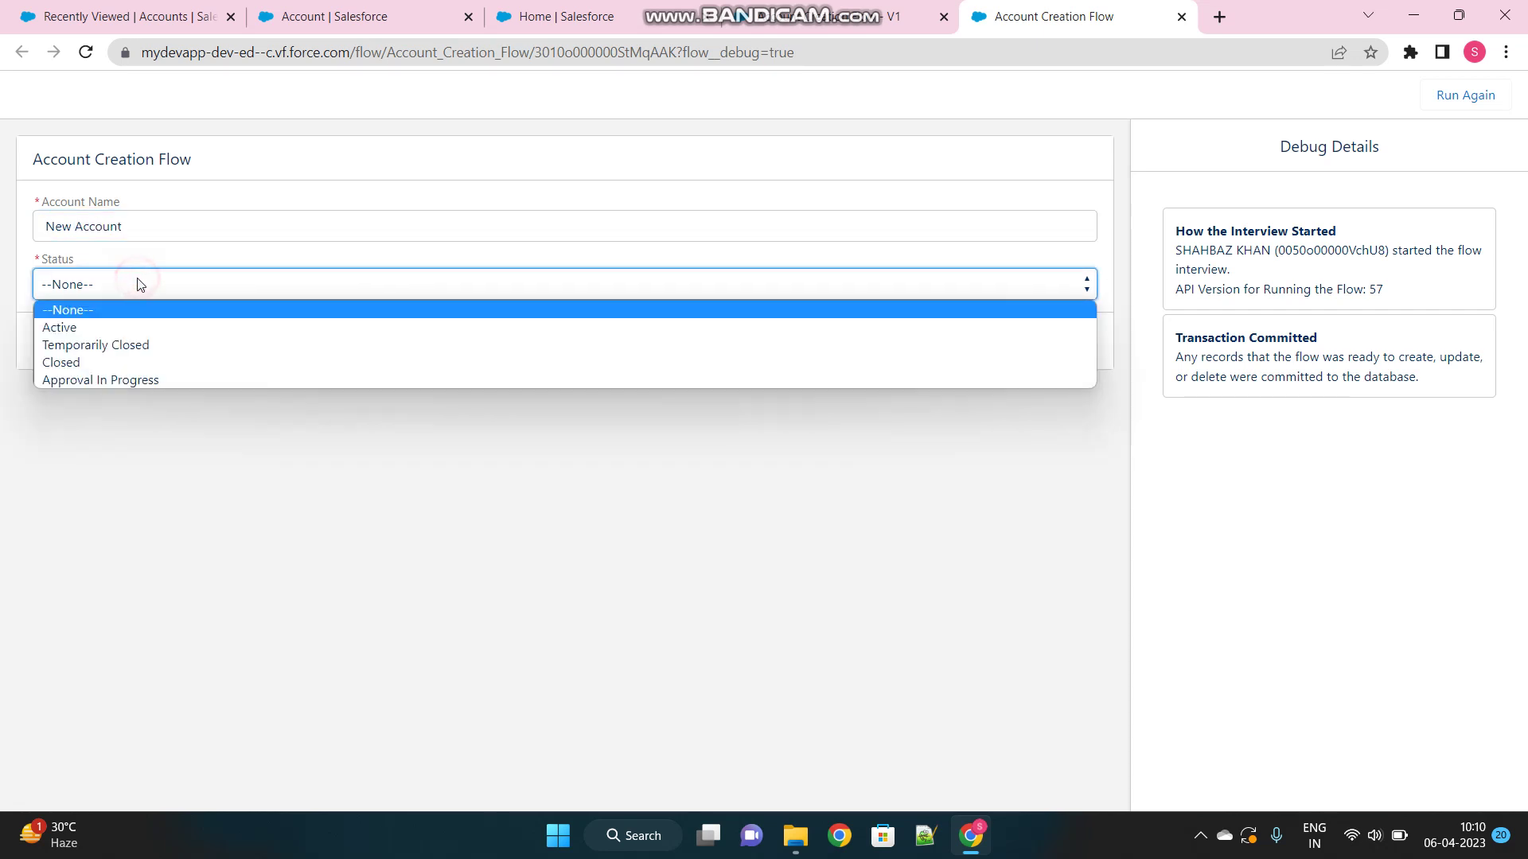
pyautogui.click(86, 362)
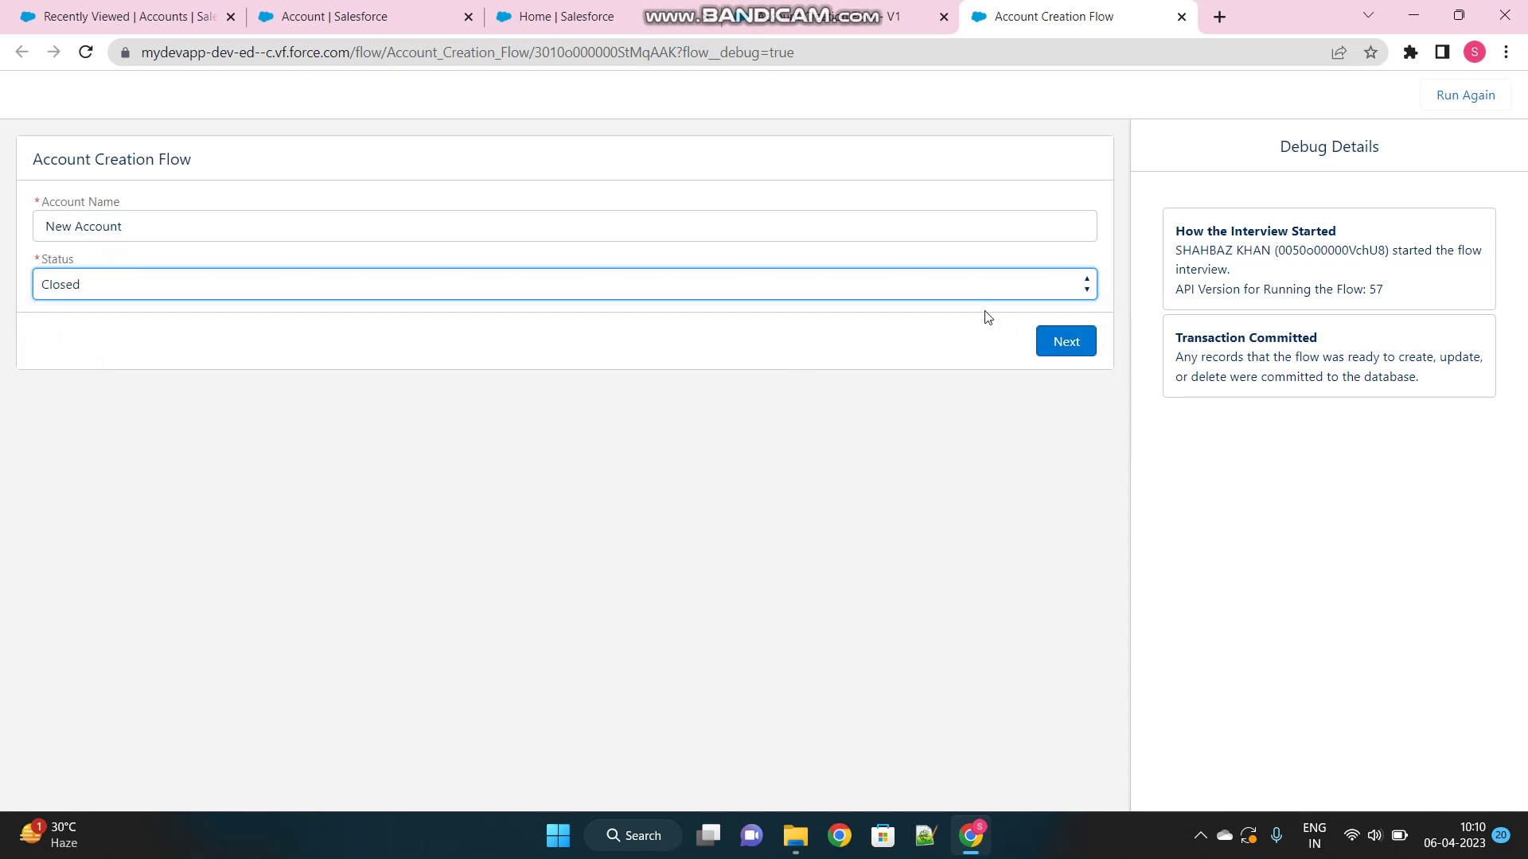
pyautogui.click(1074, 345)
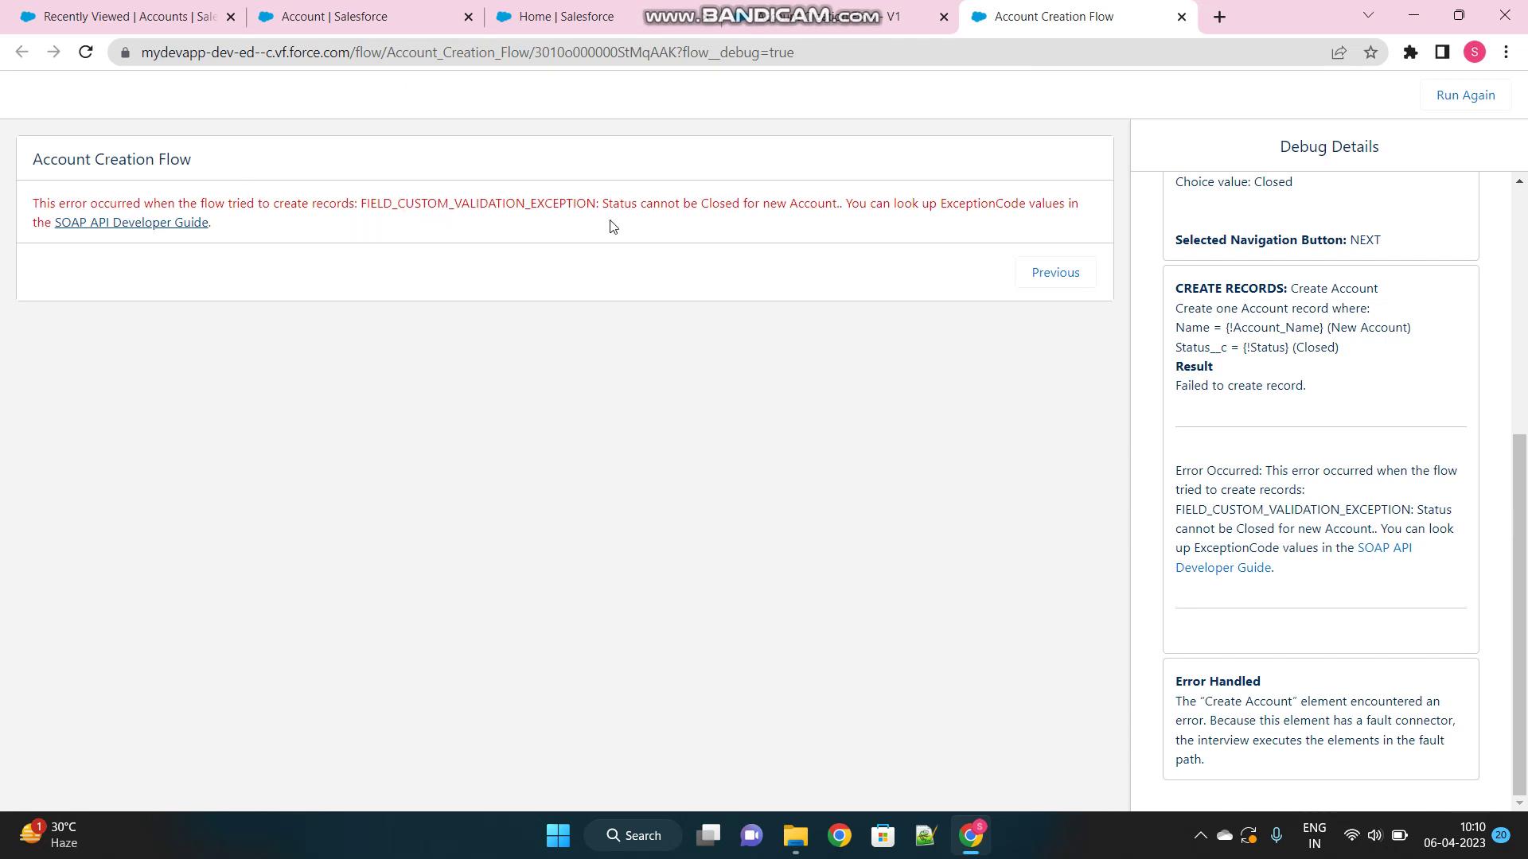
# - Review the validation error, then resubmit with Status Active to reach Account Created Successfully
pyautogui.moveTo(371, 201); pyautogui.dragTo(831, 202)
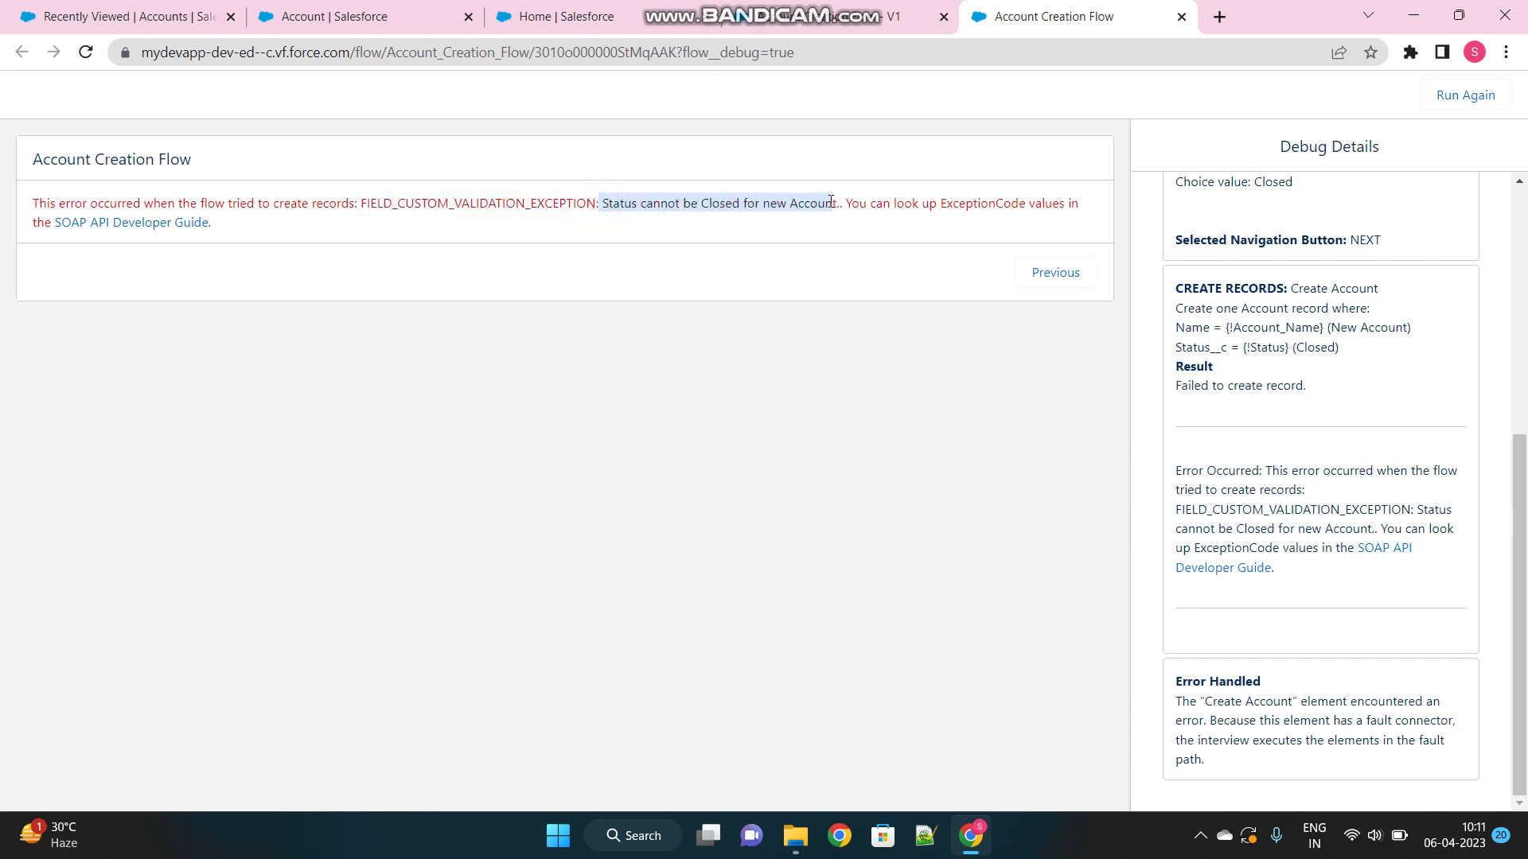
pyautogui.click(1065, 278)
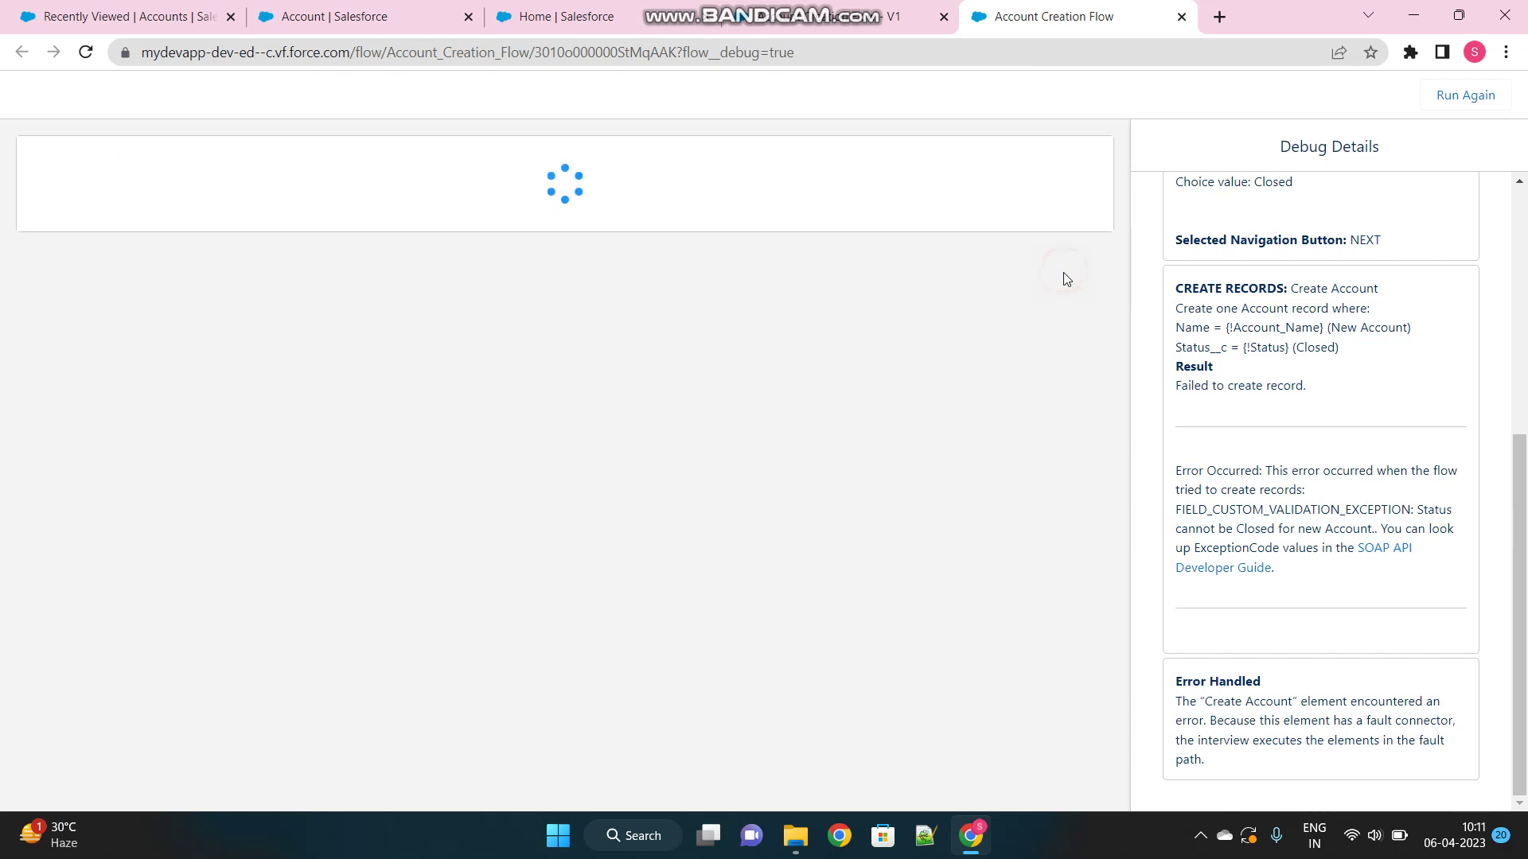
pyautogui.click(167, 284)
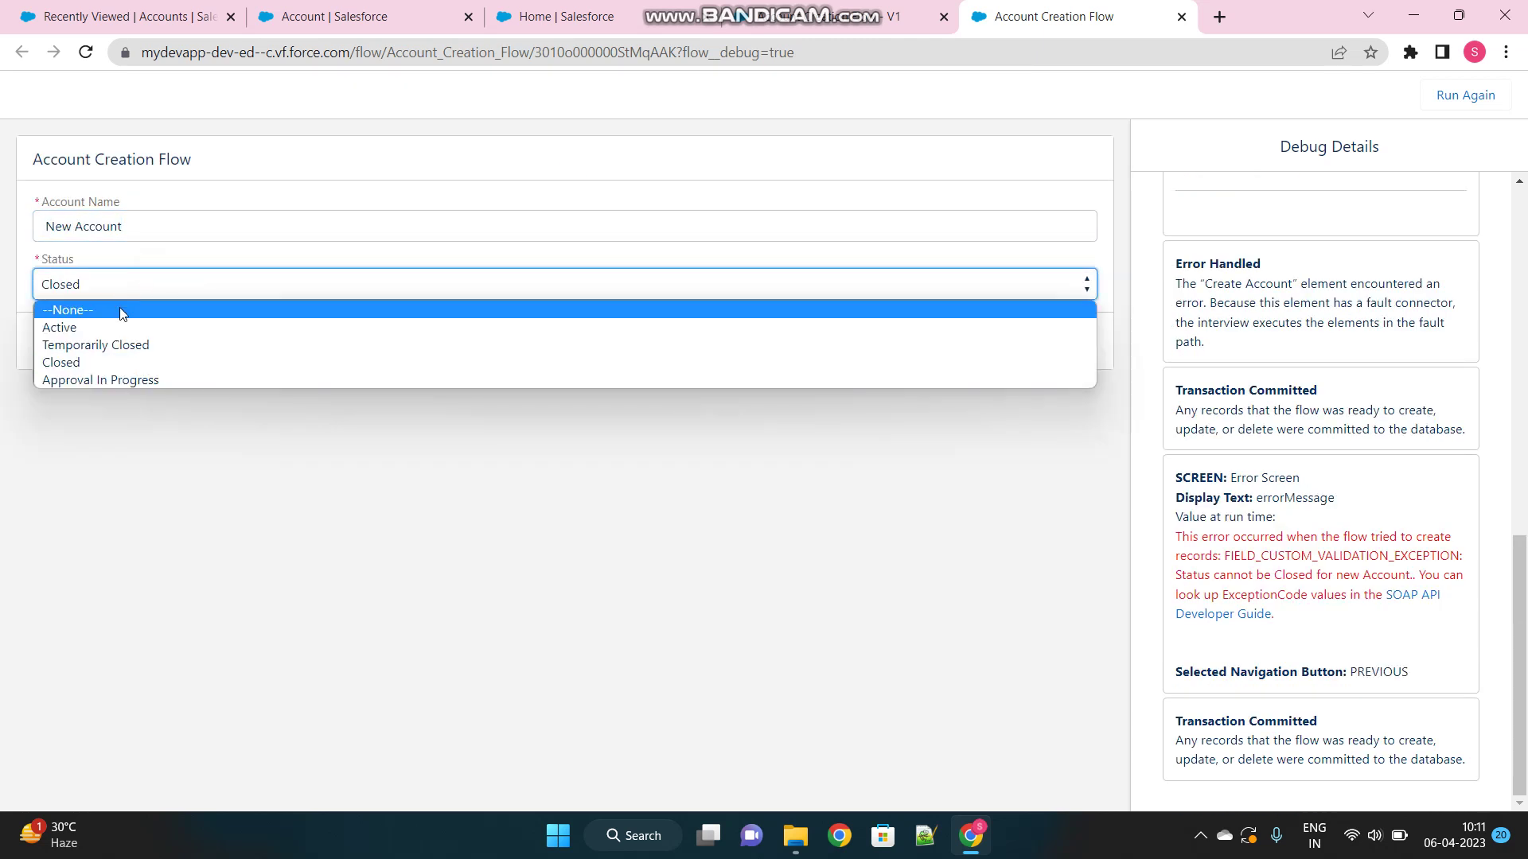
pyautogui.click(84, 327)
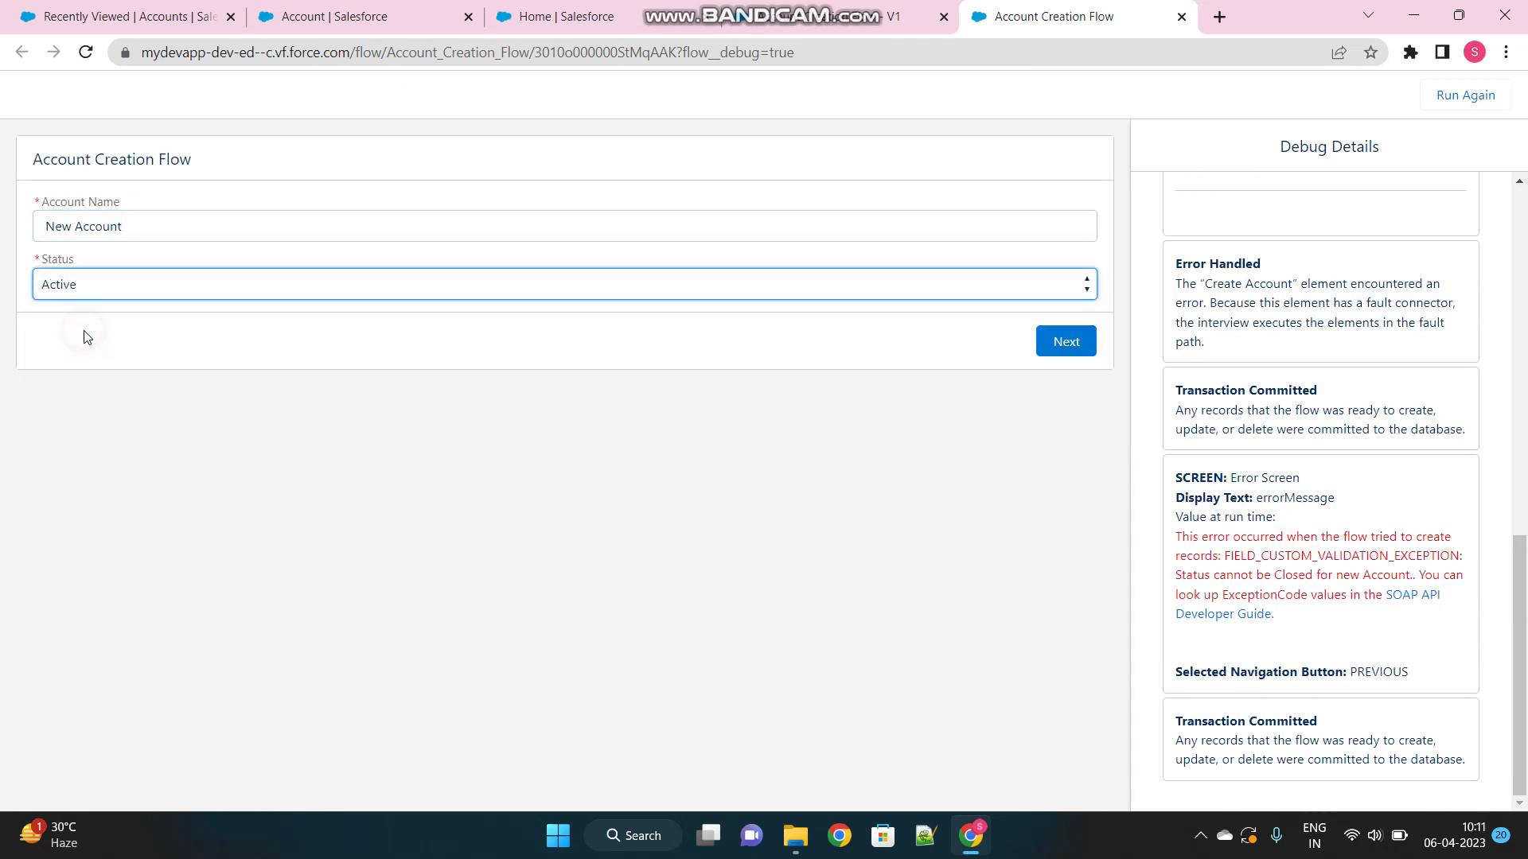
pyautogui.click(1068, 341)
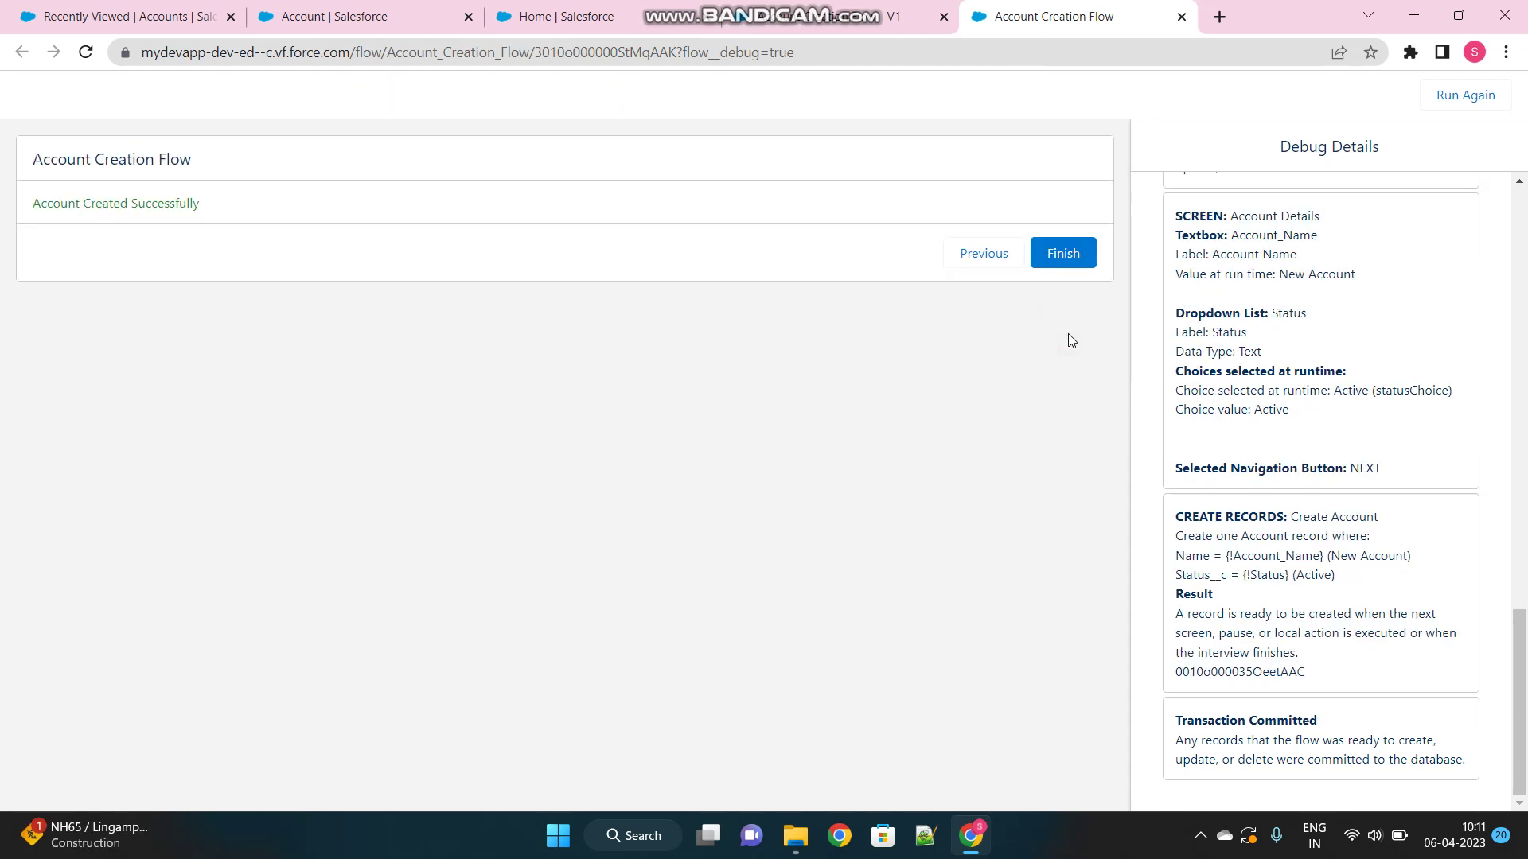
pyautogui.moveTo(209, 203); pyautogui.dragTo(48, 204)
# - Refresh Recently Viewed Accounts to confirm New Account, then return to the Account Creation Flow canvas
pyautogui.click(111, 17)
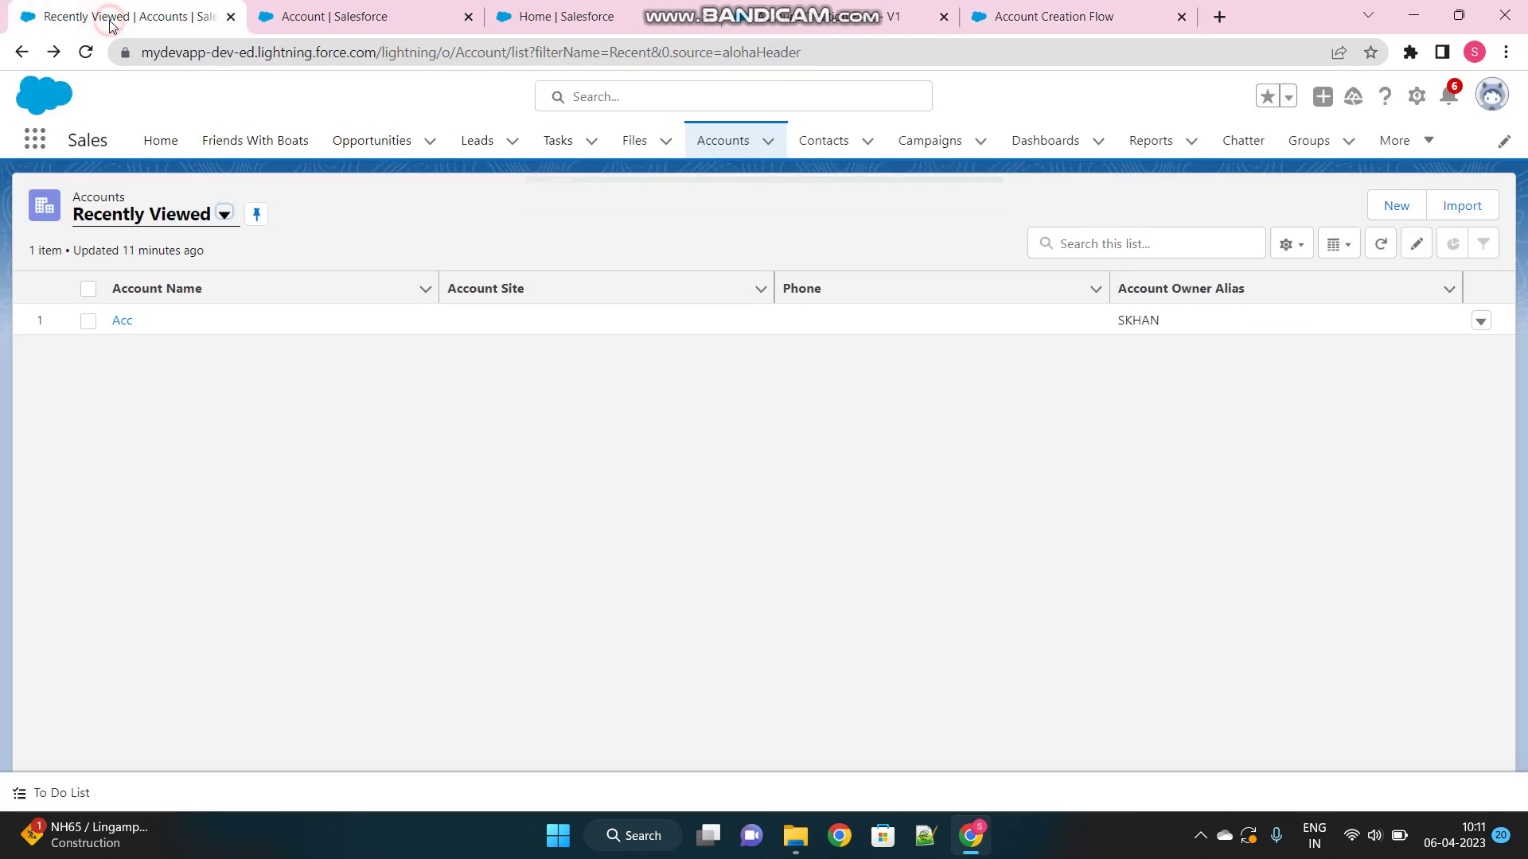
pyautogui.click(85, 57)
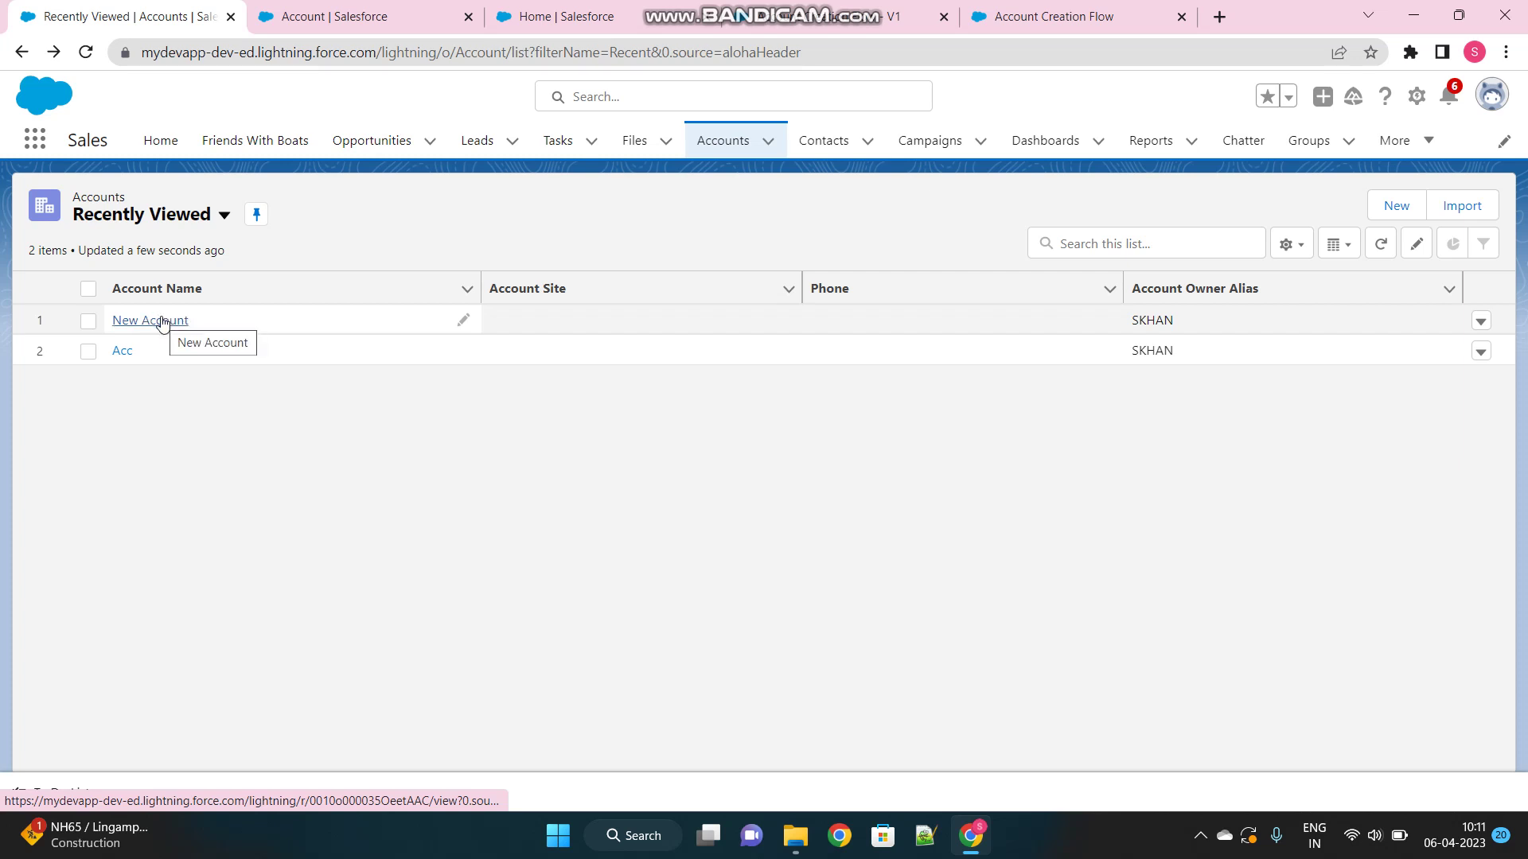
pyautogui.click(1023, 16)
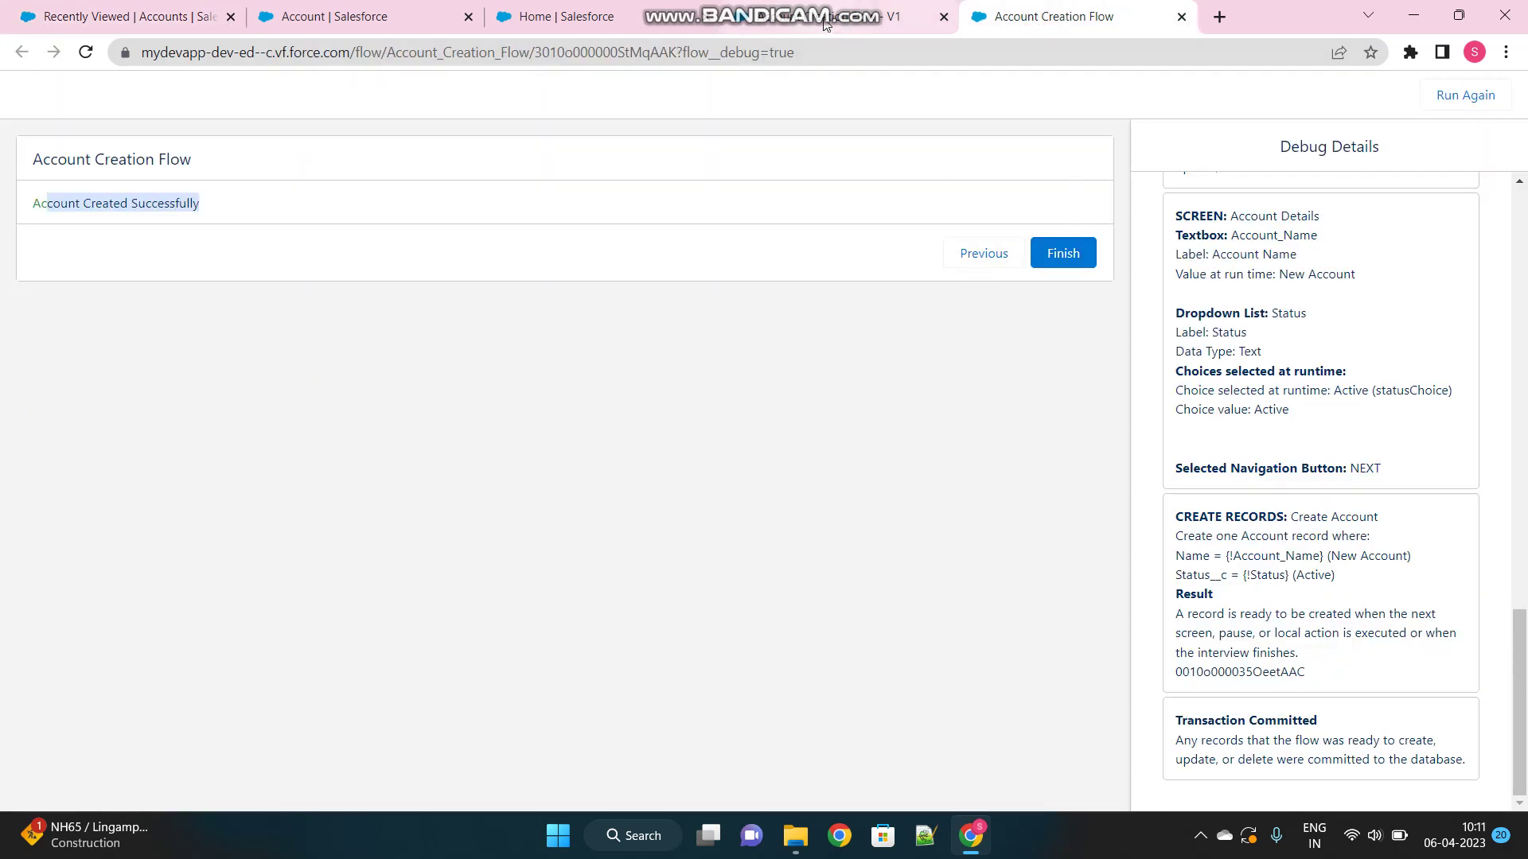
pyautogui.click(907, 17)
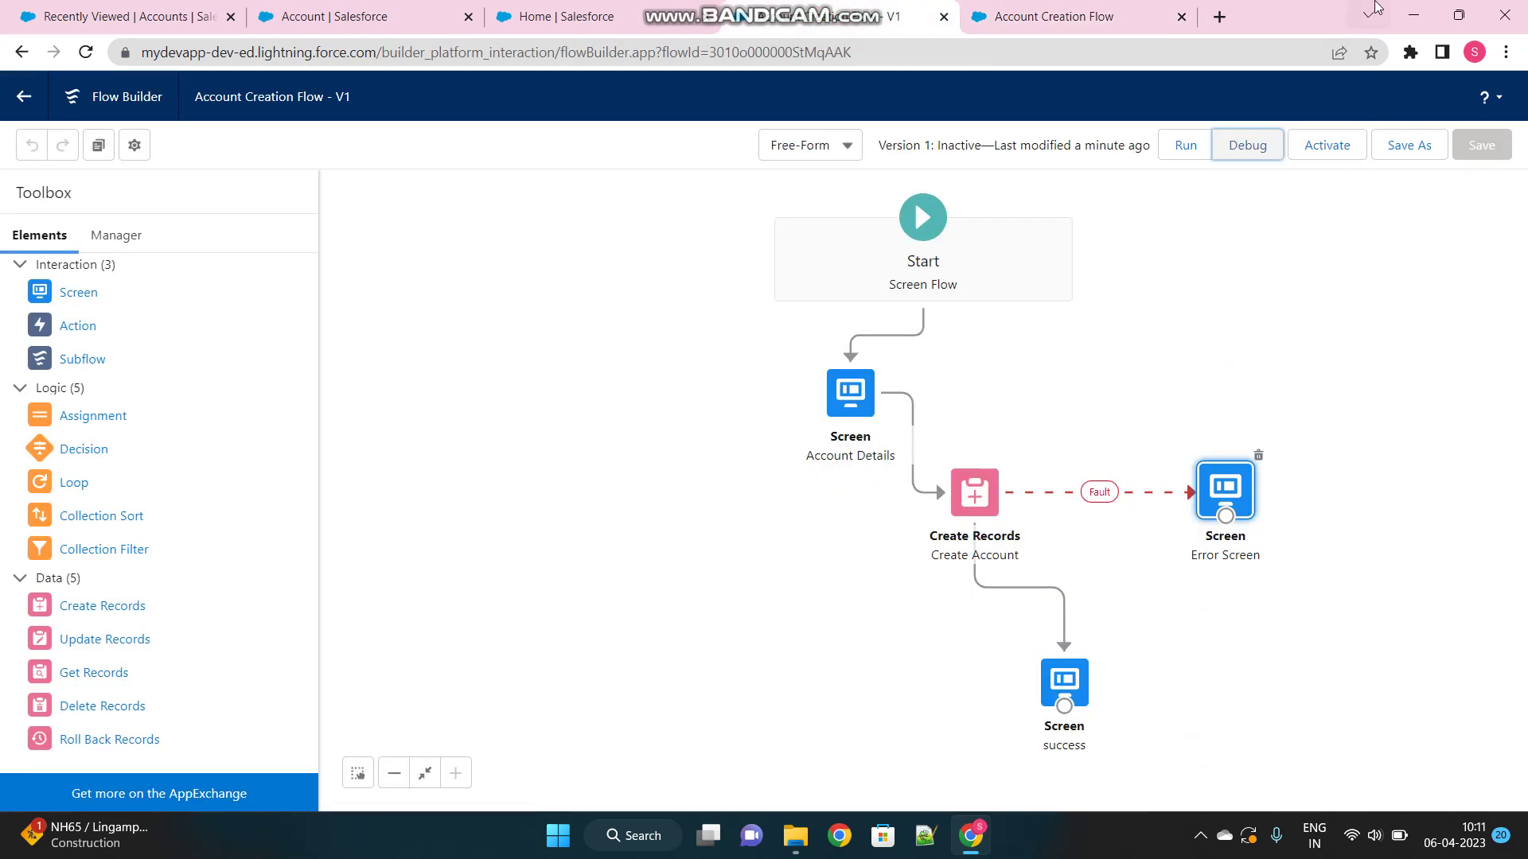